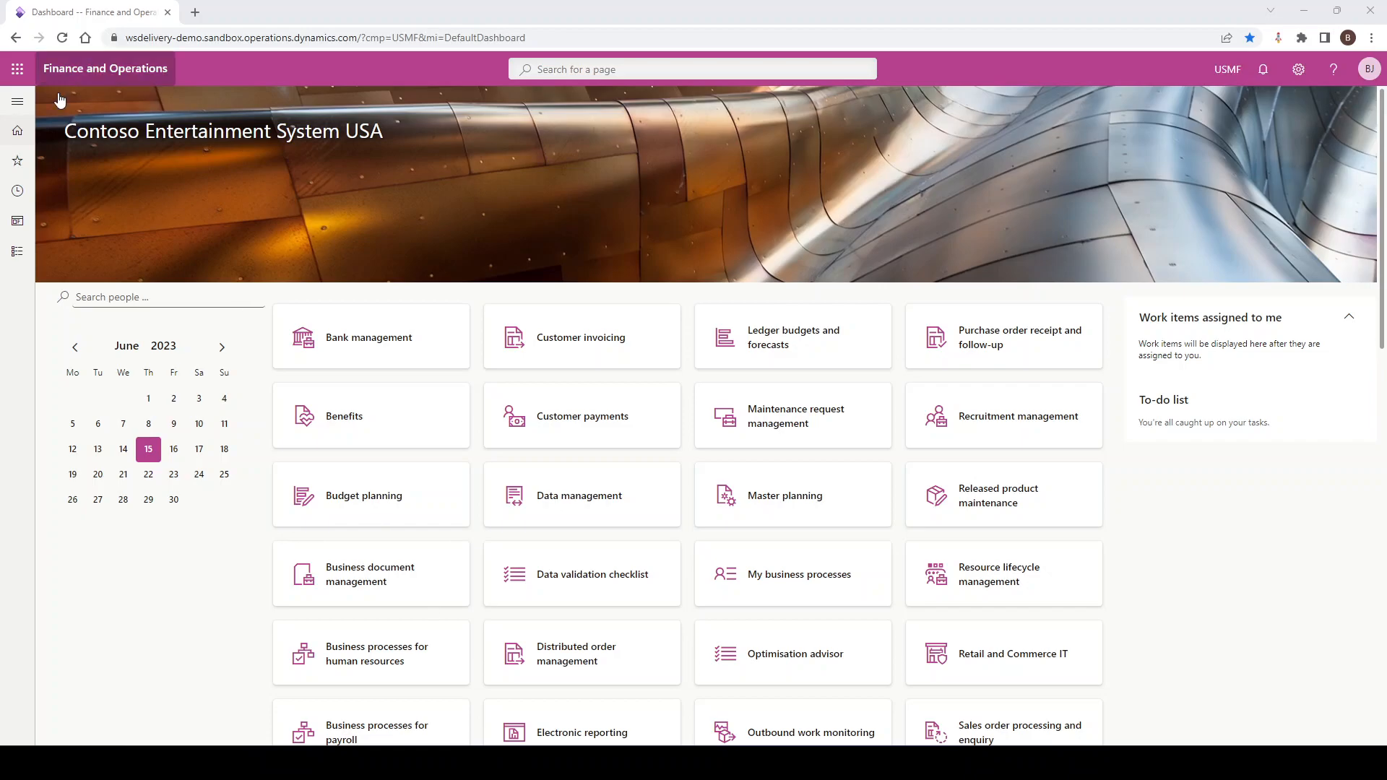
Open the favourite All customers list and hide its Extension, Is merged and Invoice account columns
click(15, 104)
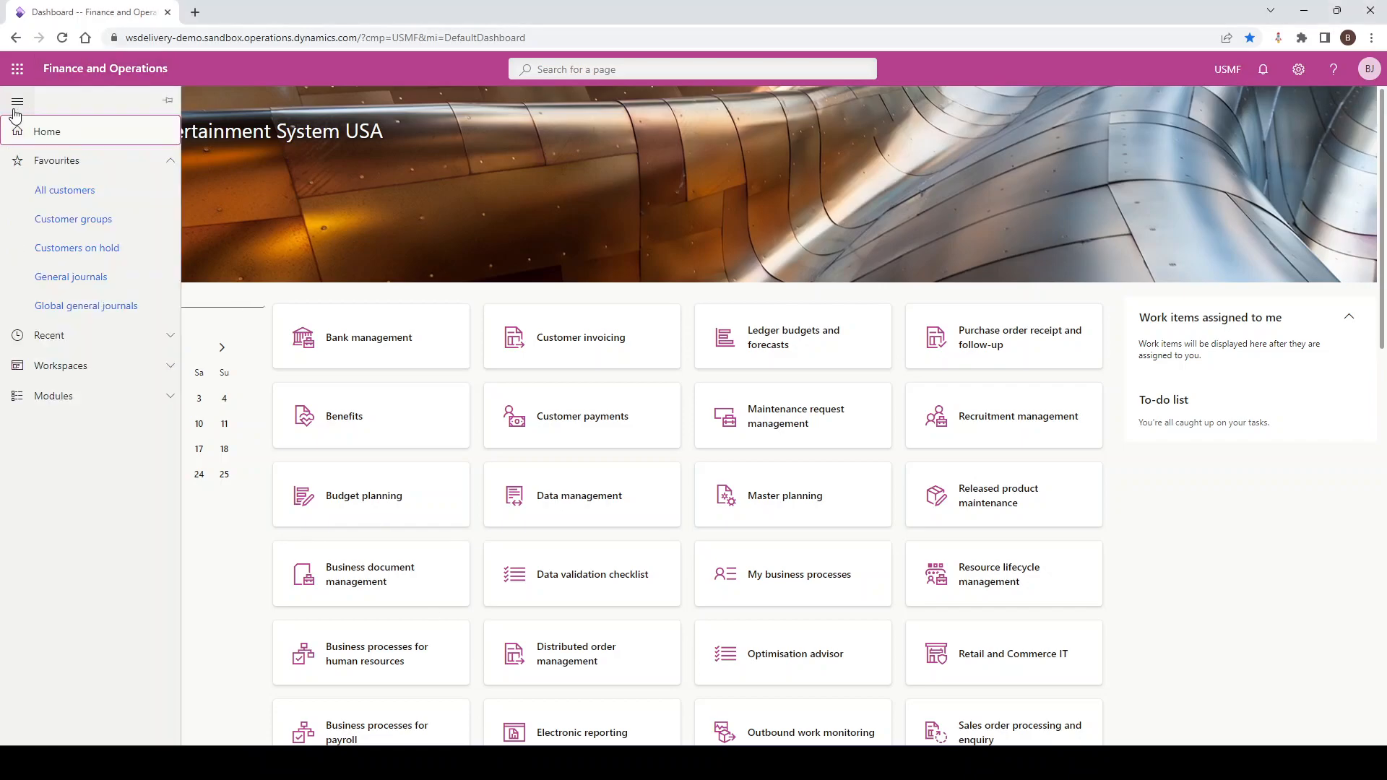
click(64, 192)
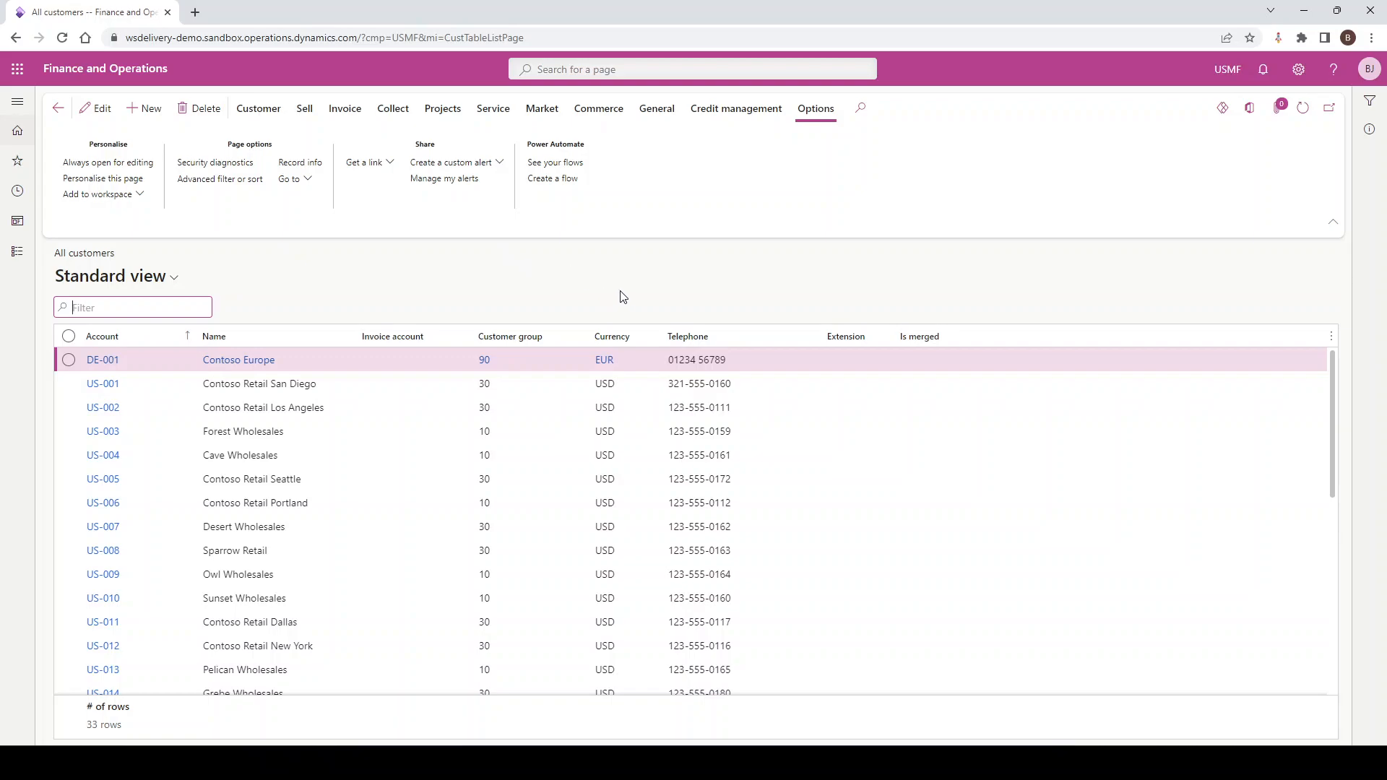
click(852, 341)
click(881, 475)
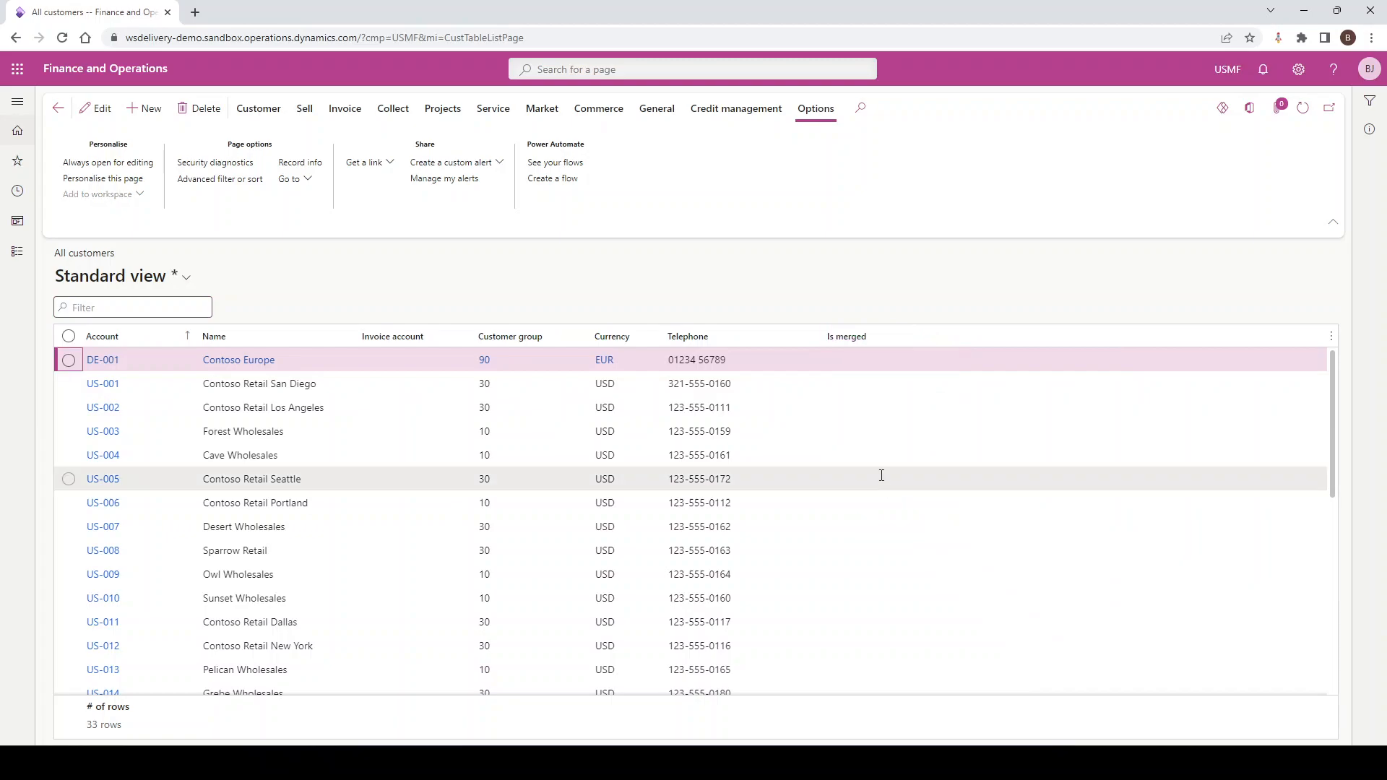
right_click(849, 337)
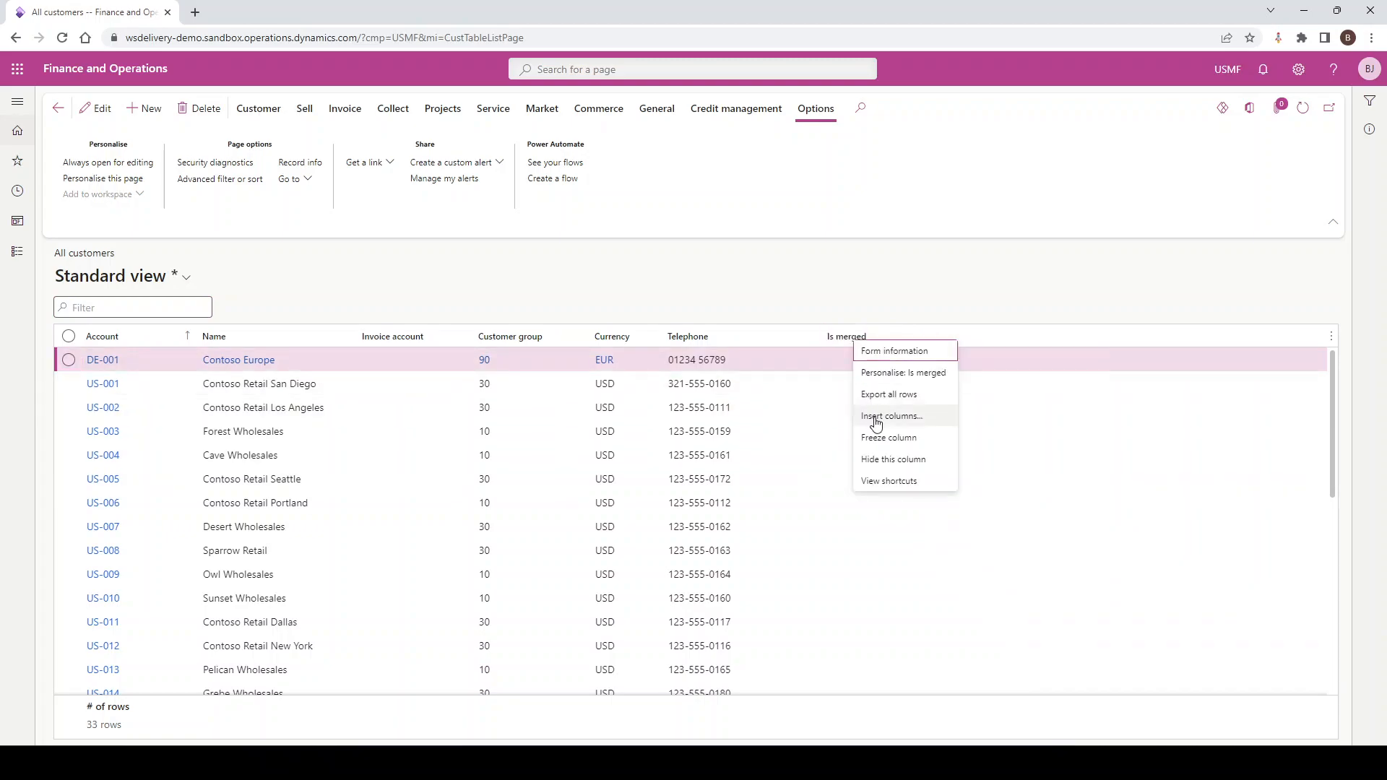
click(877, 459)
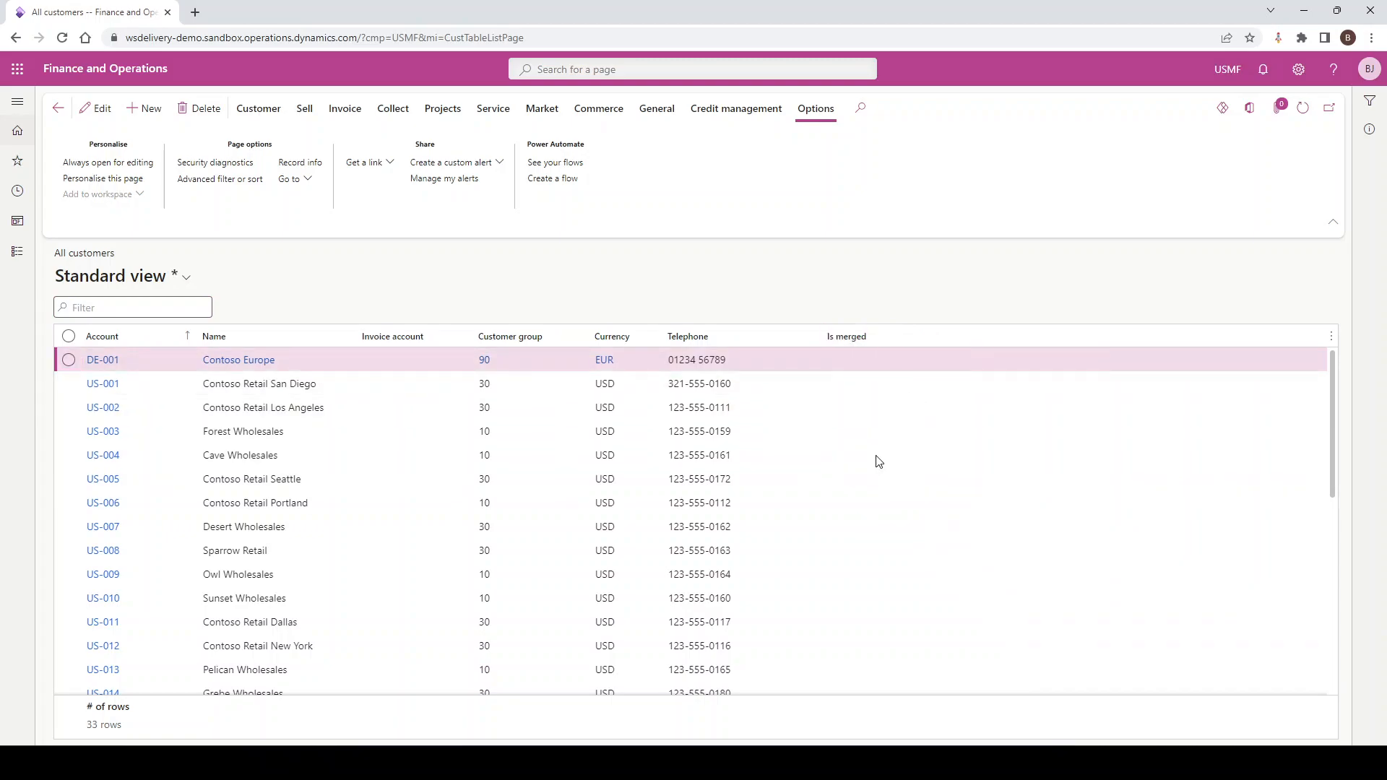
right_click(416, 339)
click(525, 470)
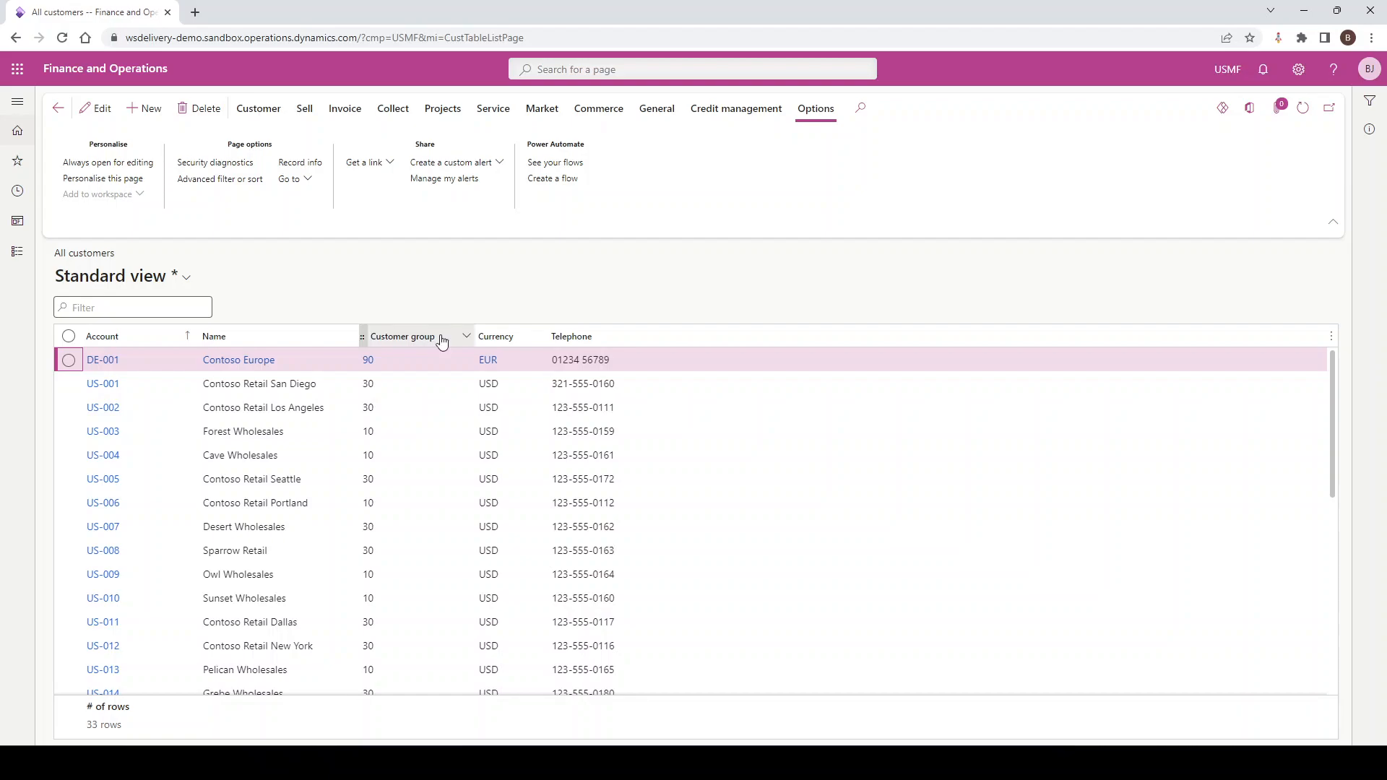
Filter the customer list to customer groups beginning with 30 and clear that filter again
click(466, 338)
click(413, 462)
text(10)
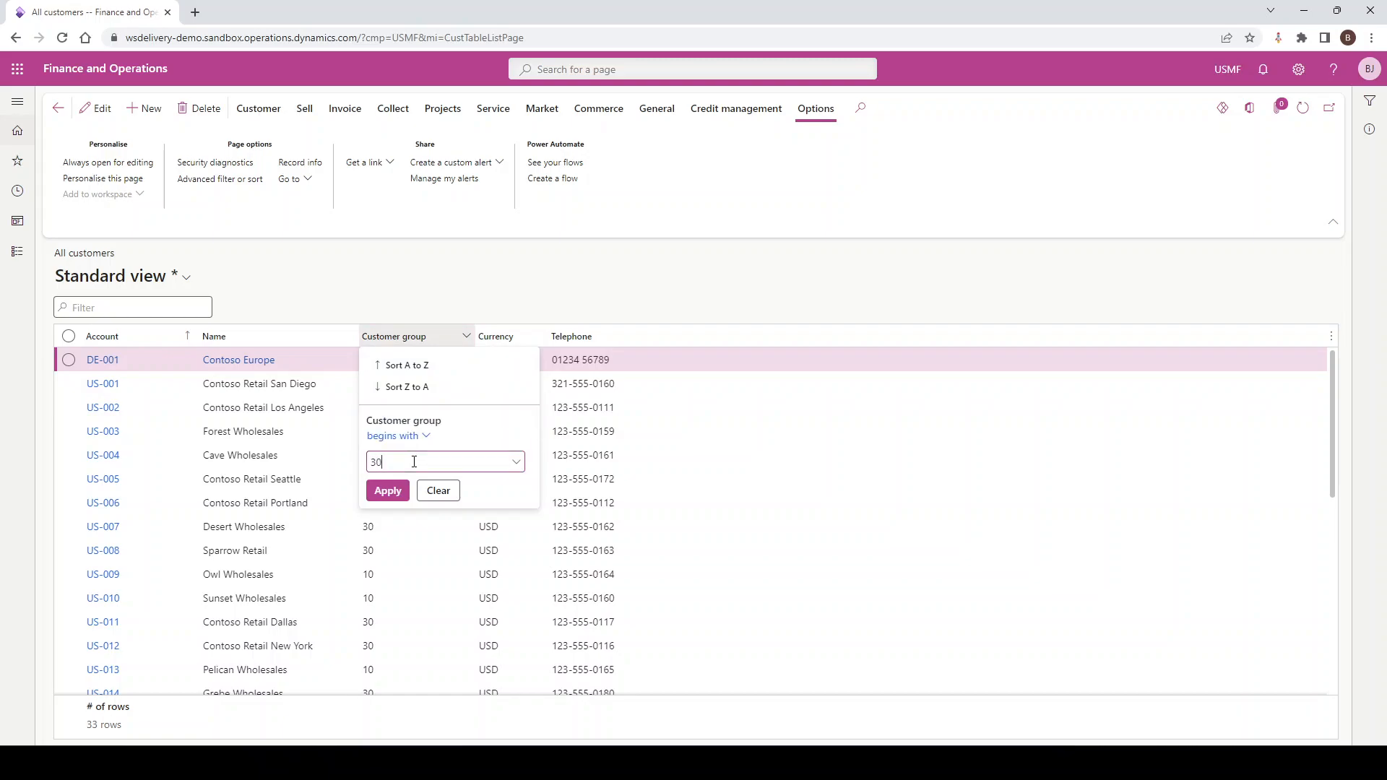
key(Return)
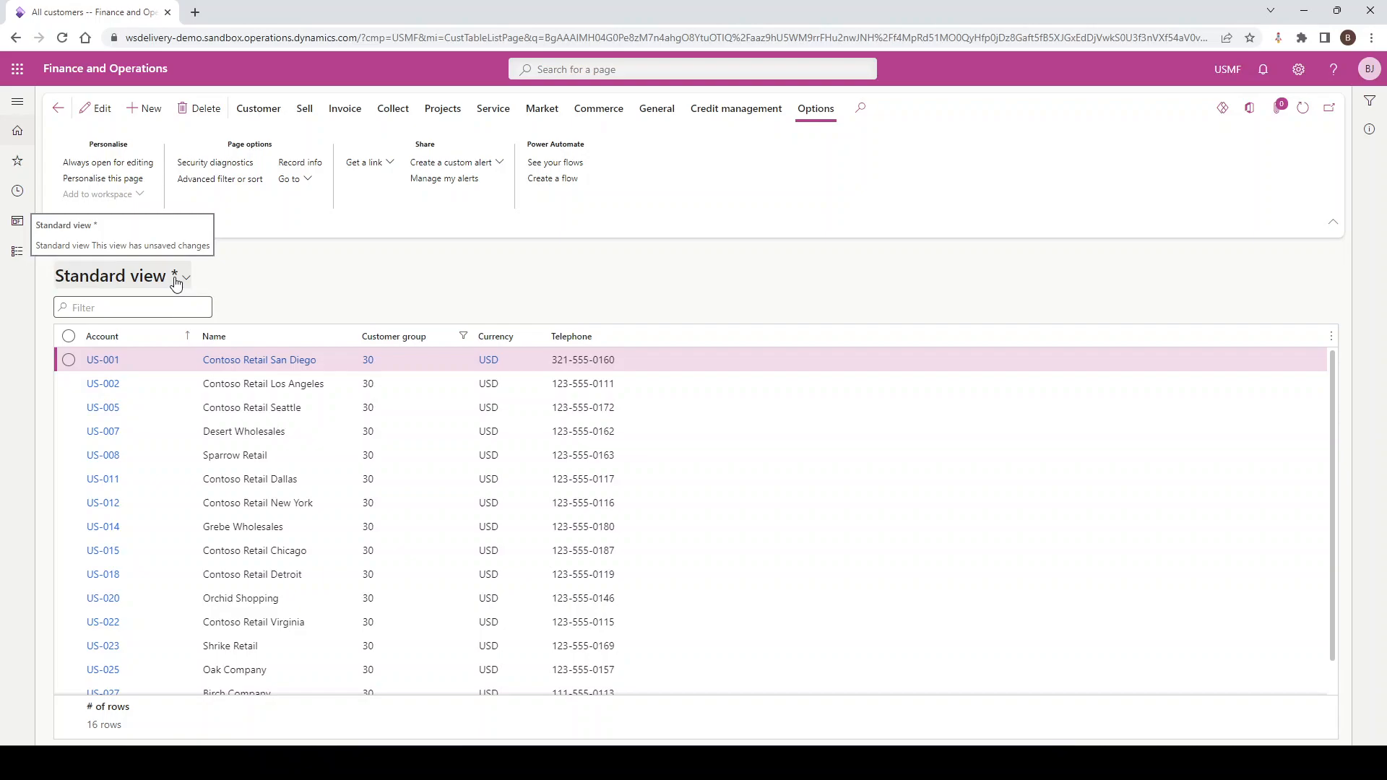
click(419, 336)
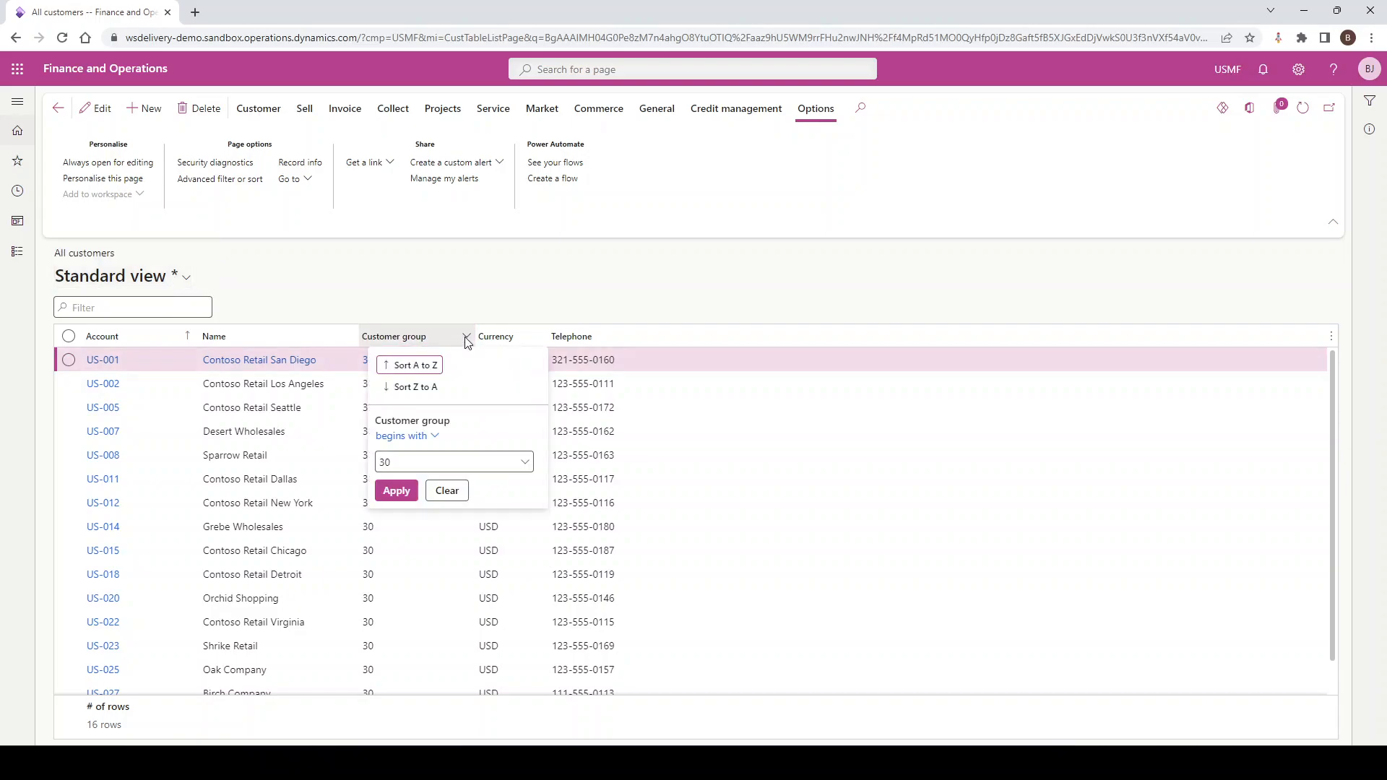
click(444, 492)
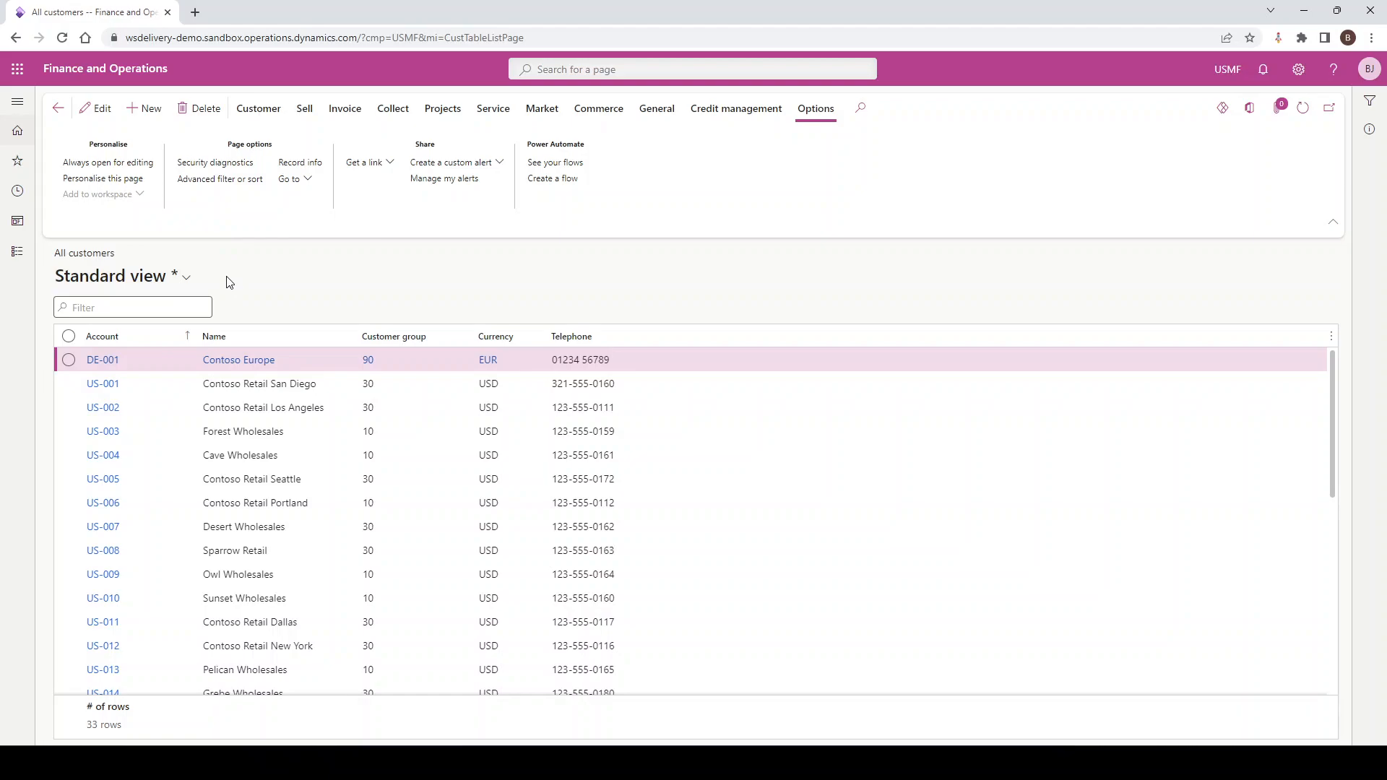
Start saving the modified layout as a new view, named with the owner's first name followed by "Simple View"
click(186, 283)
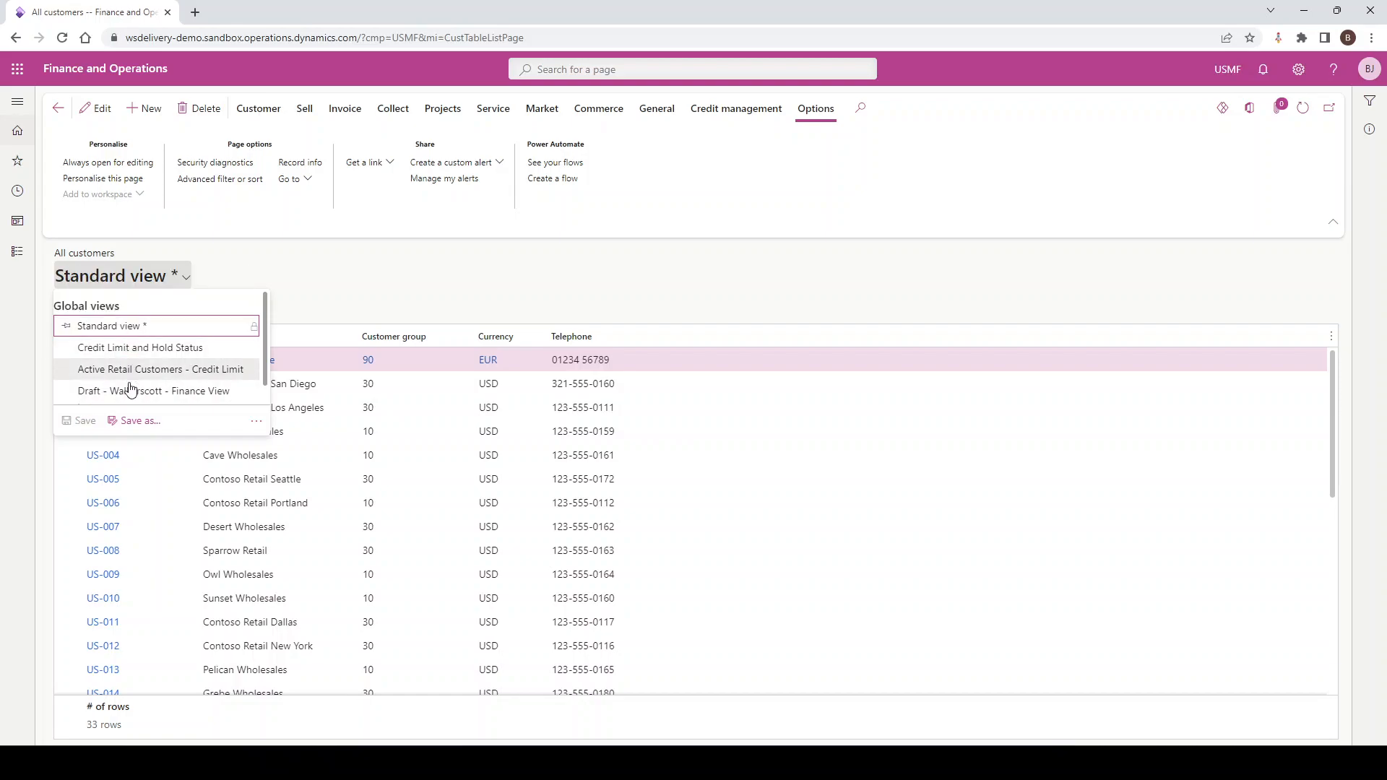
scroll(137, 350, down, 1)
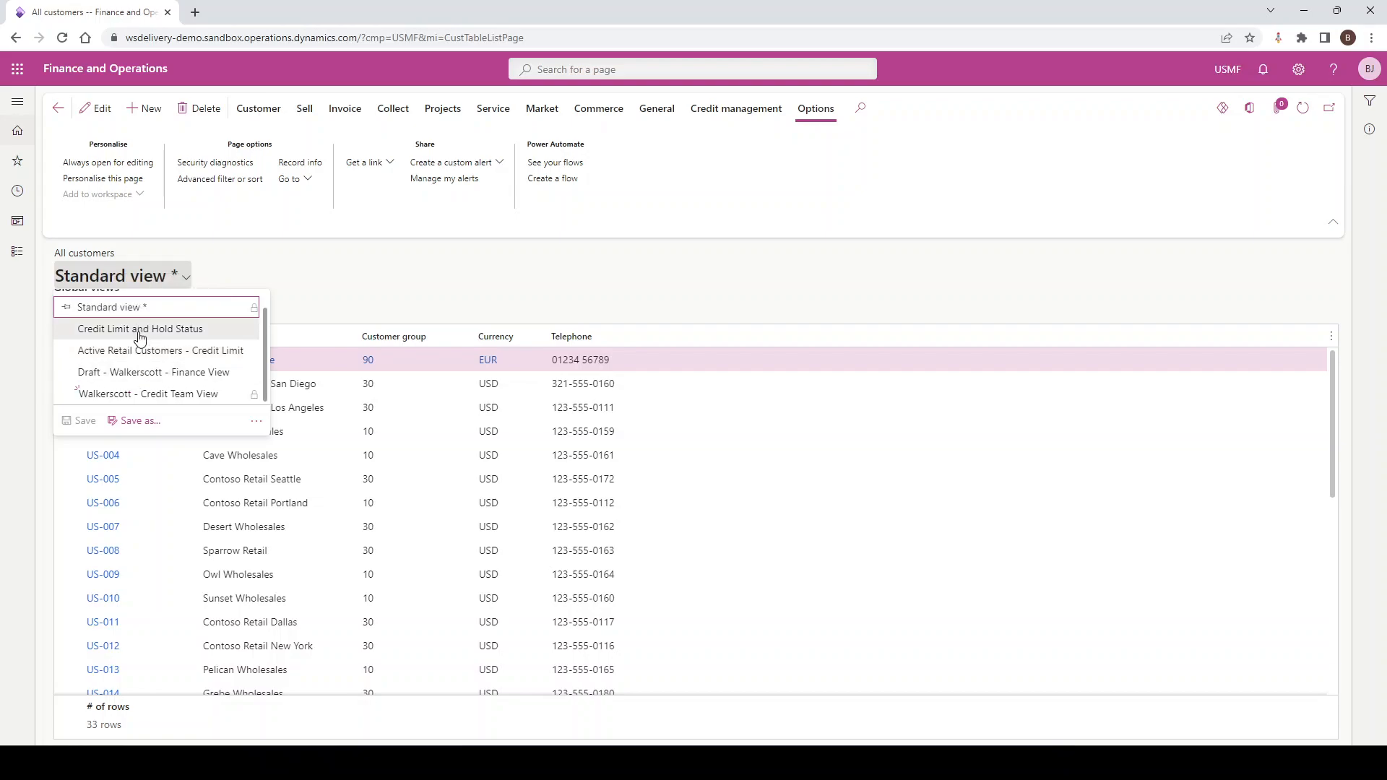
scroll(142, 346, up, 1)
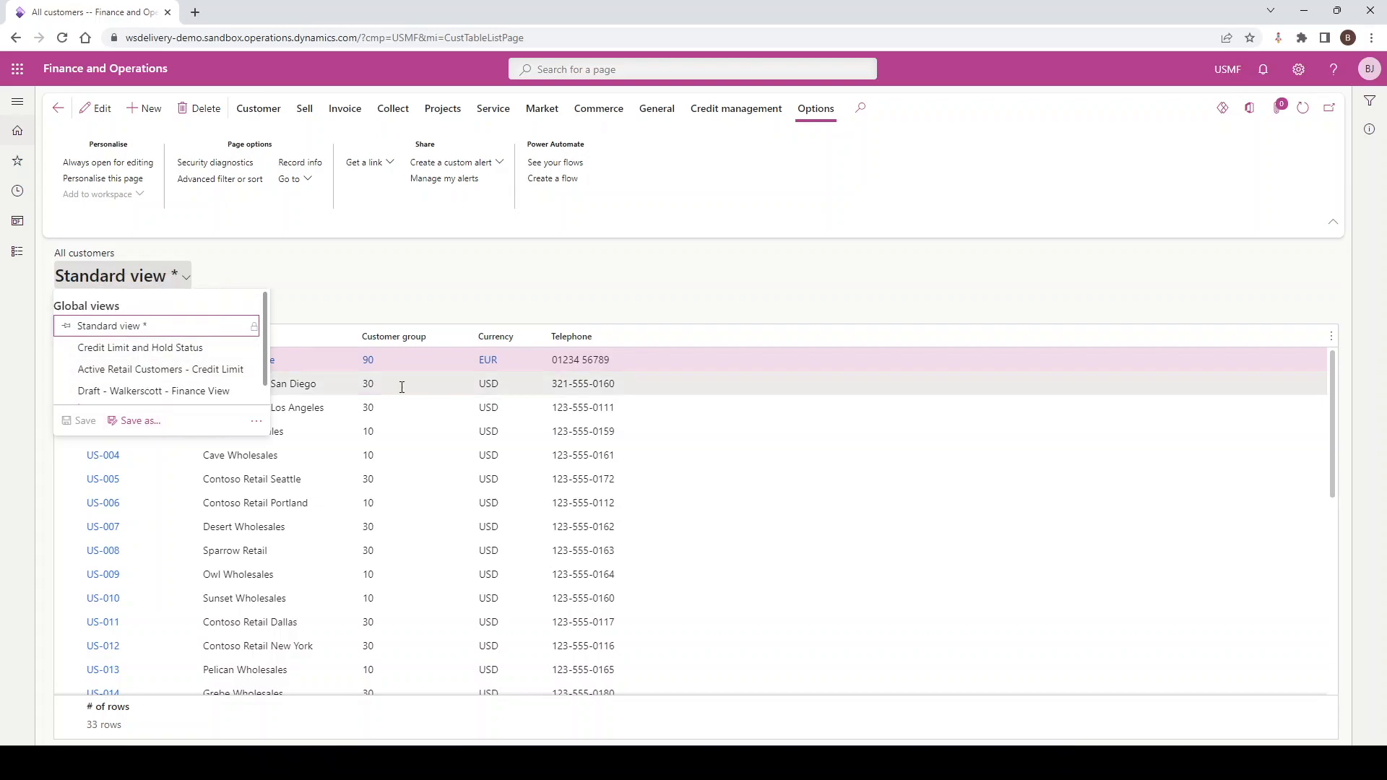
click(137, 421)
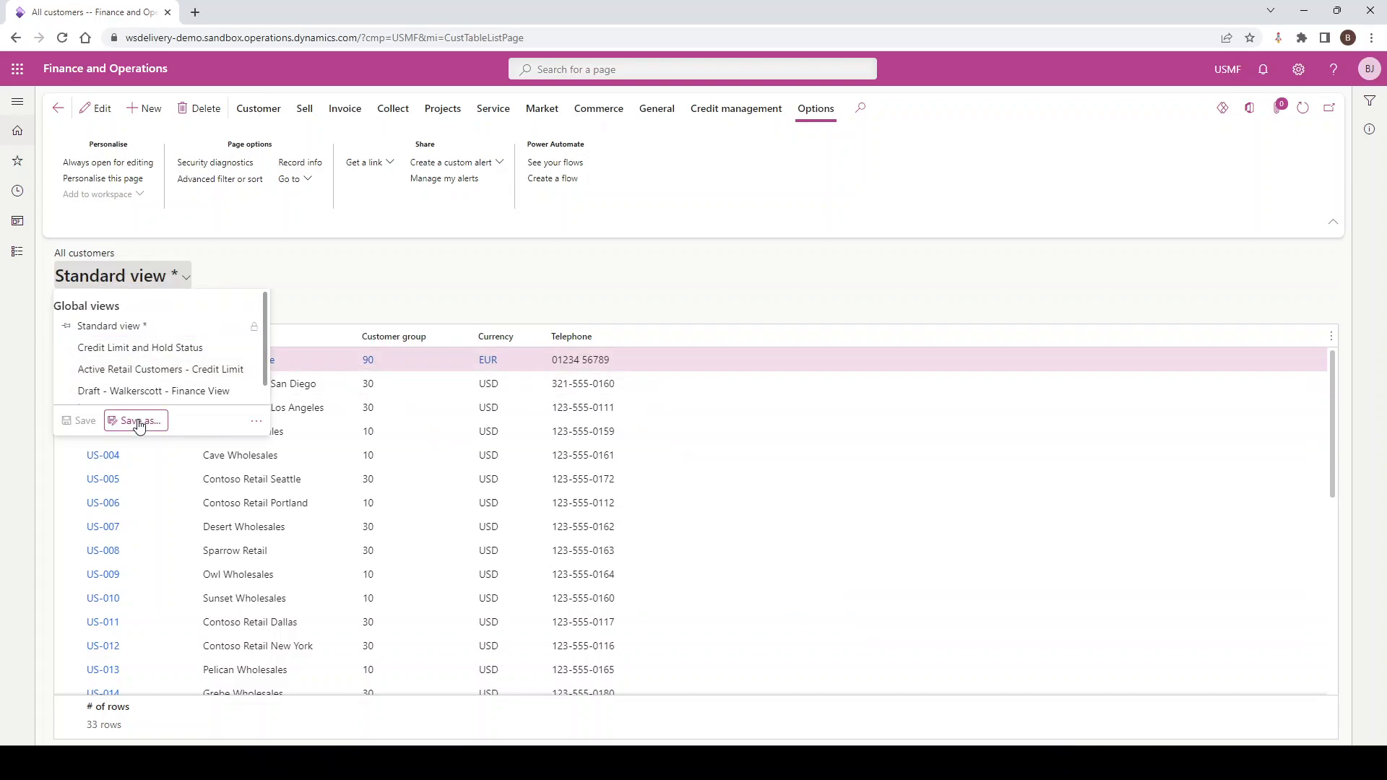
drag(1170, 137, 1112, 142)
text(Bleddyn Simple View)
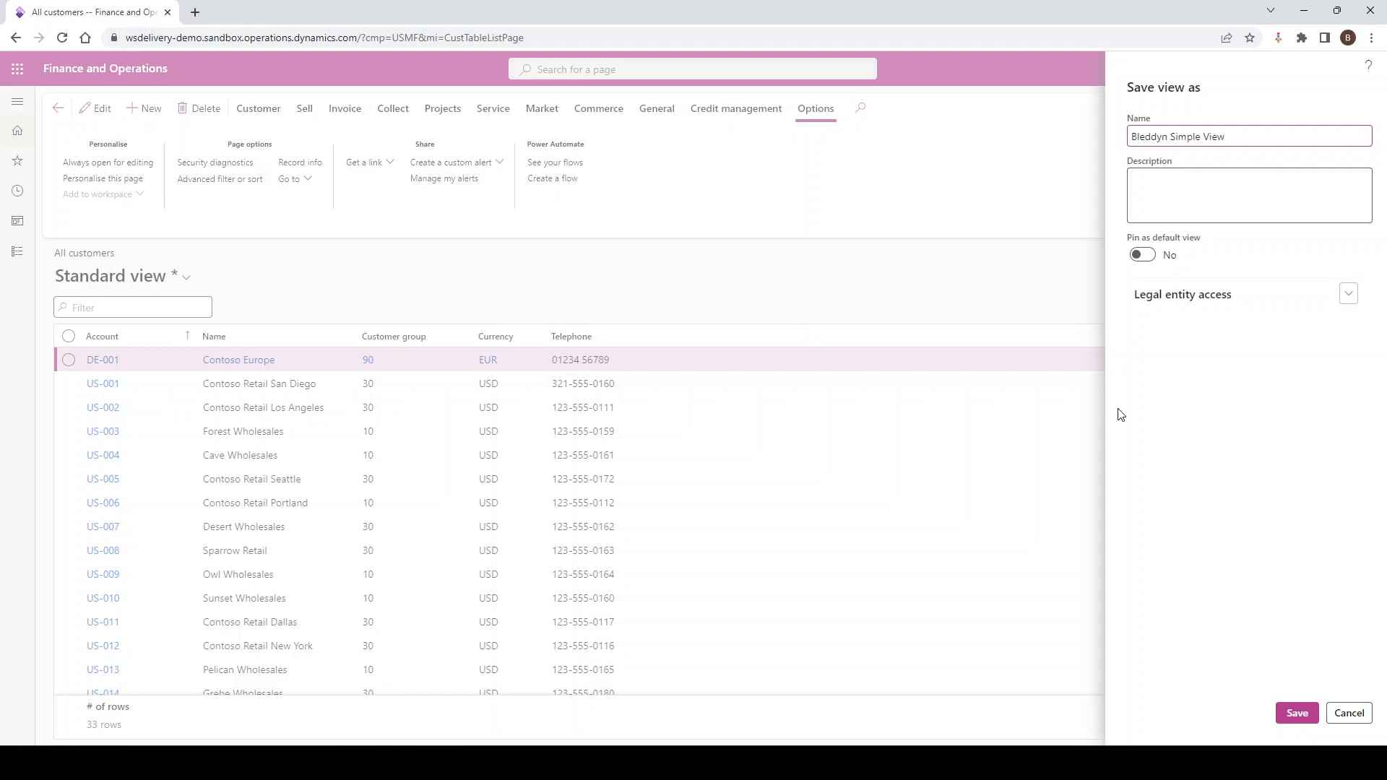
Review the legal entity access options for the new view and save it
click(1163, 188)
mouse_move(1186, 240)
click(1314, 301)
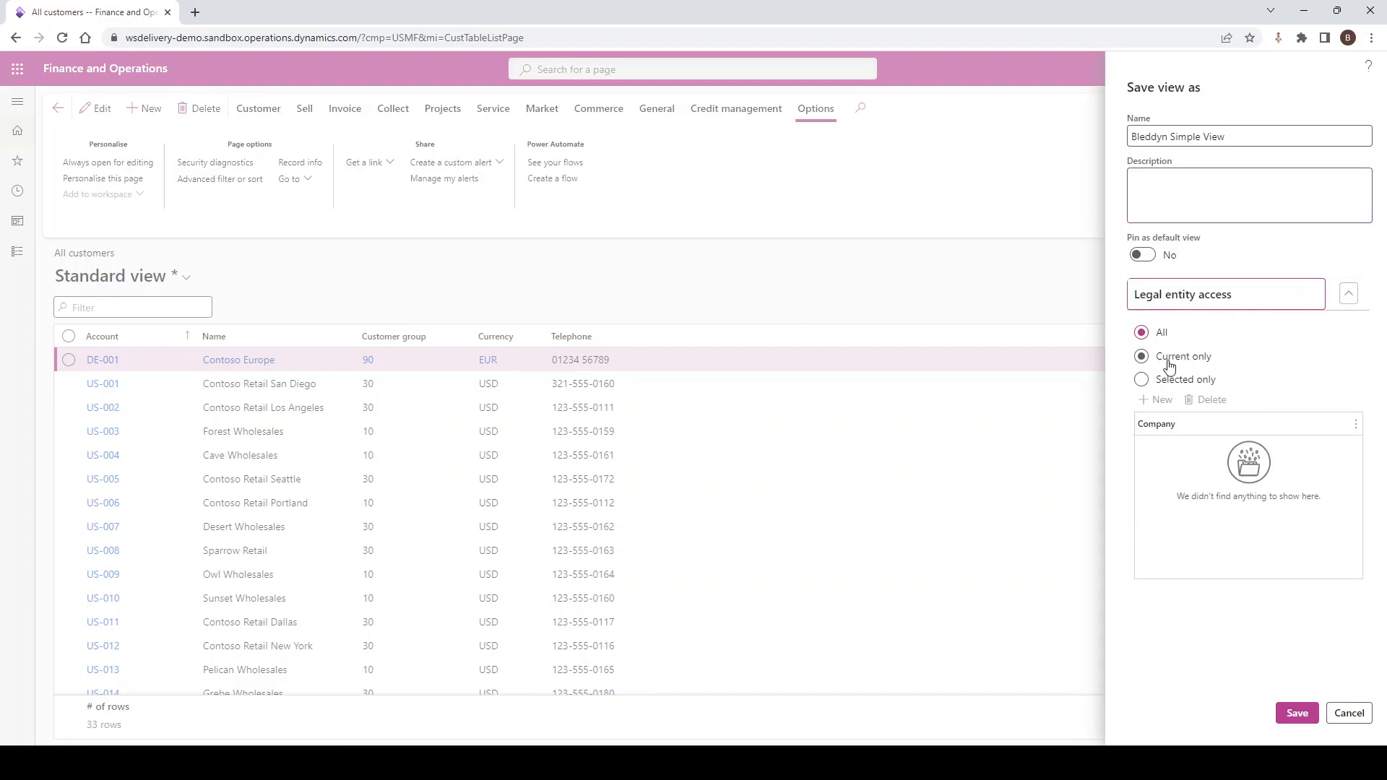
click(1316, 306)
click(1309, 715)
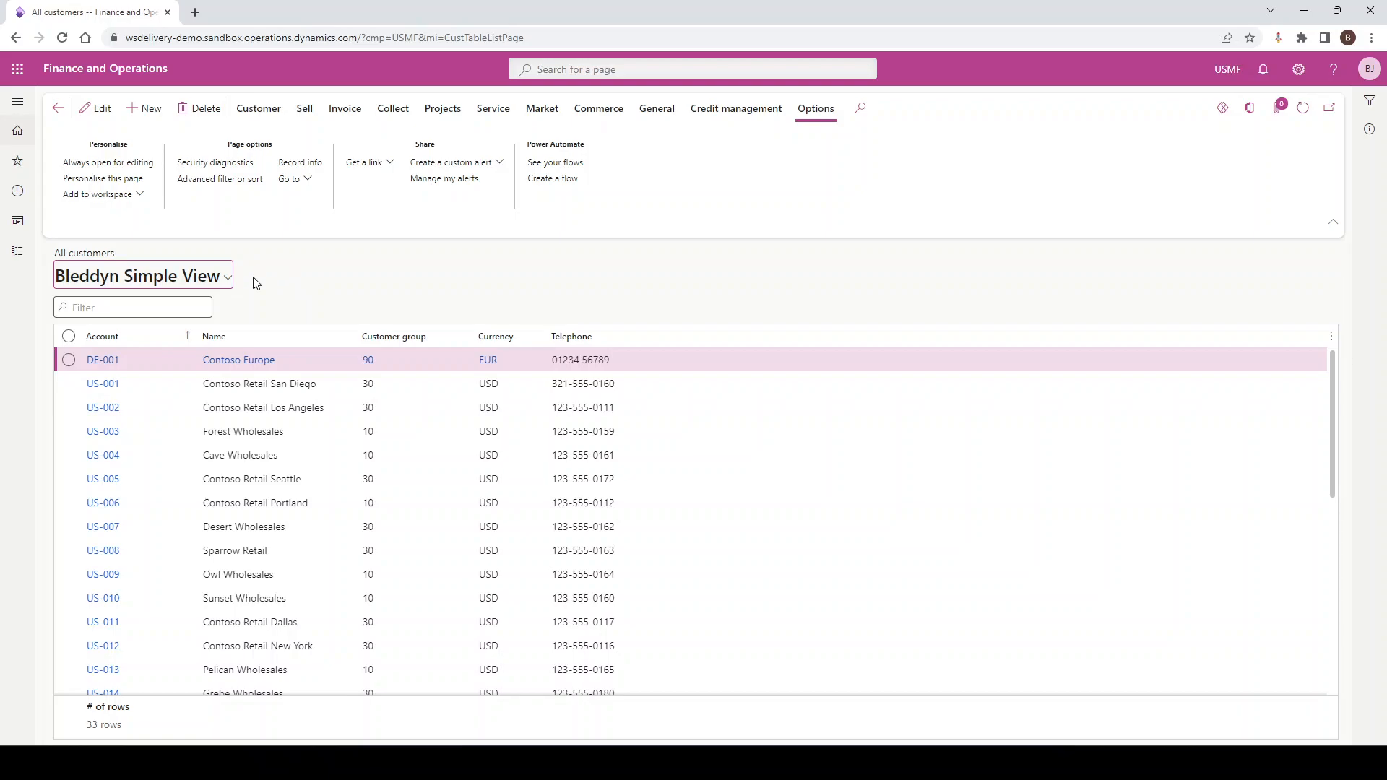
Return to the dashboard and reopen the All customers list from the Accounts receivable module
click(88, 70)
click(17, 101)
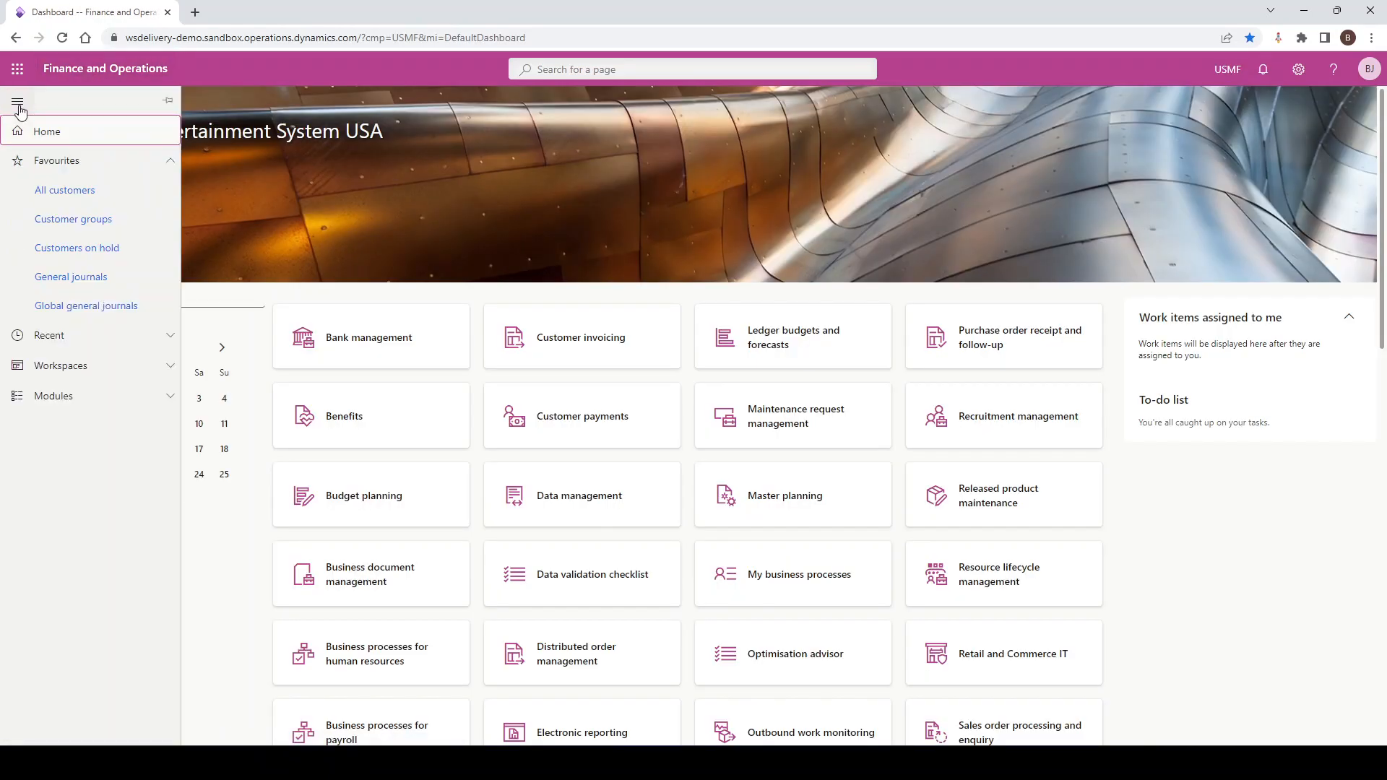
click(46, 397)
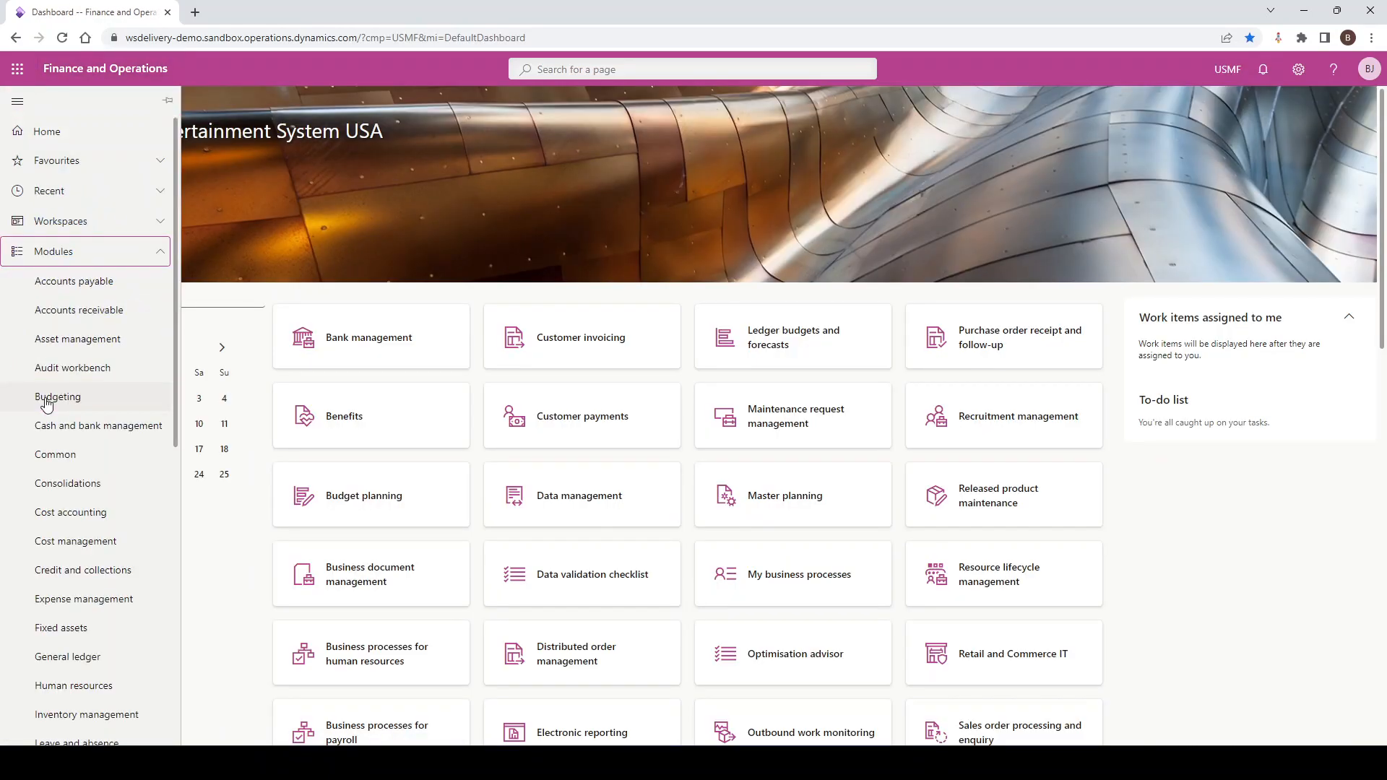
click(70, 310)
click(217, 199)
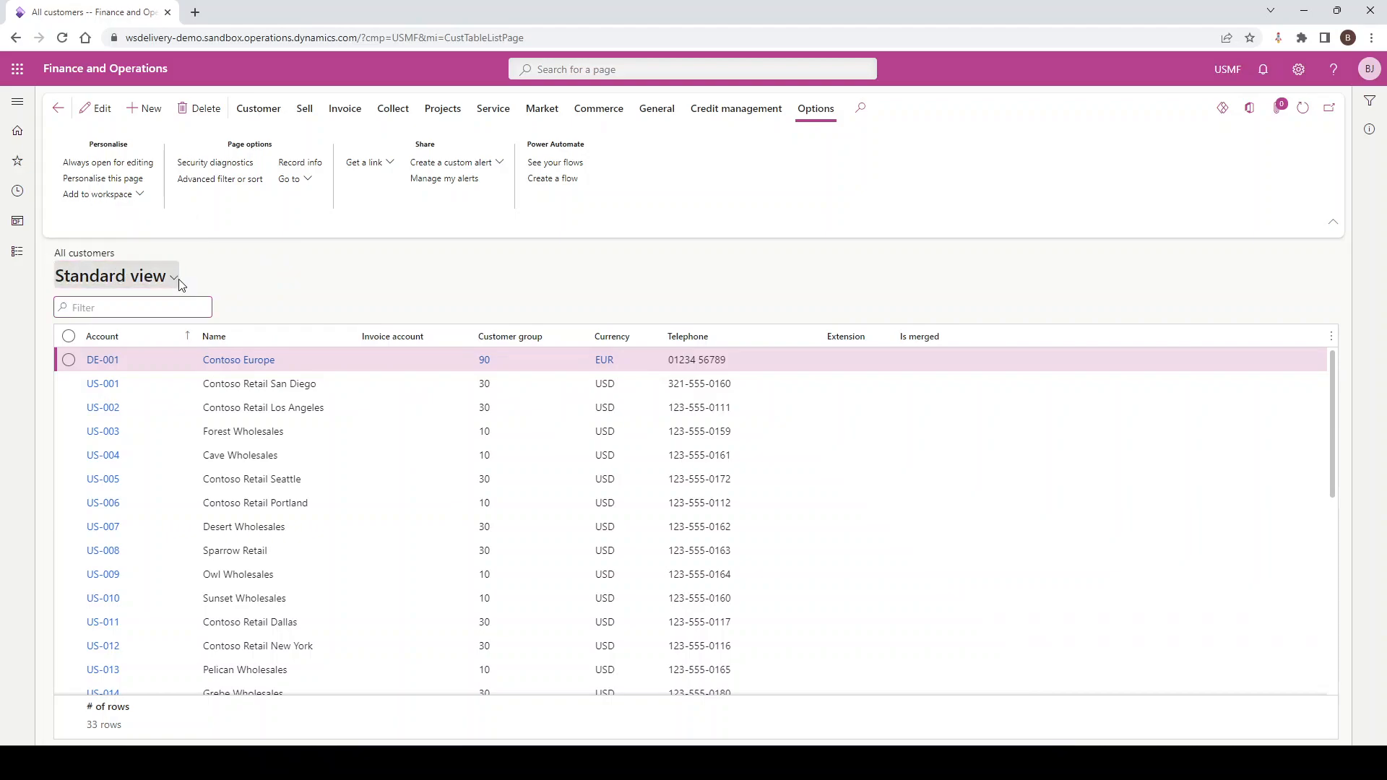
Apply the saved Simple View to the All customers list
click(177, 281)
scroll(148, 354, down, 2)
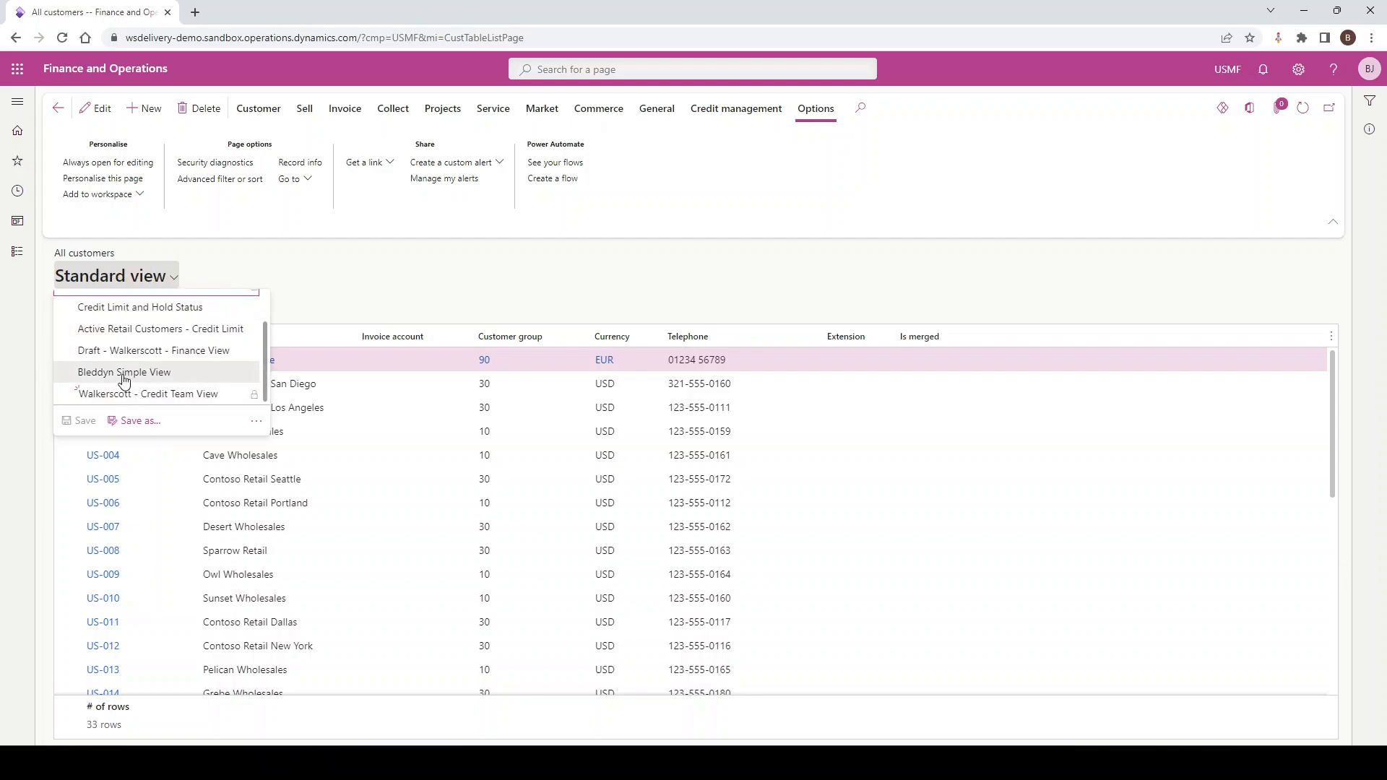
click(124, 373)
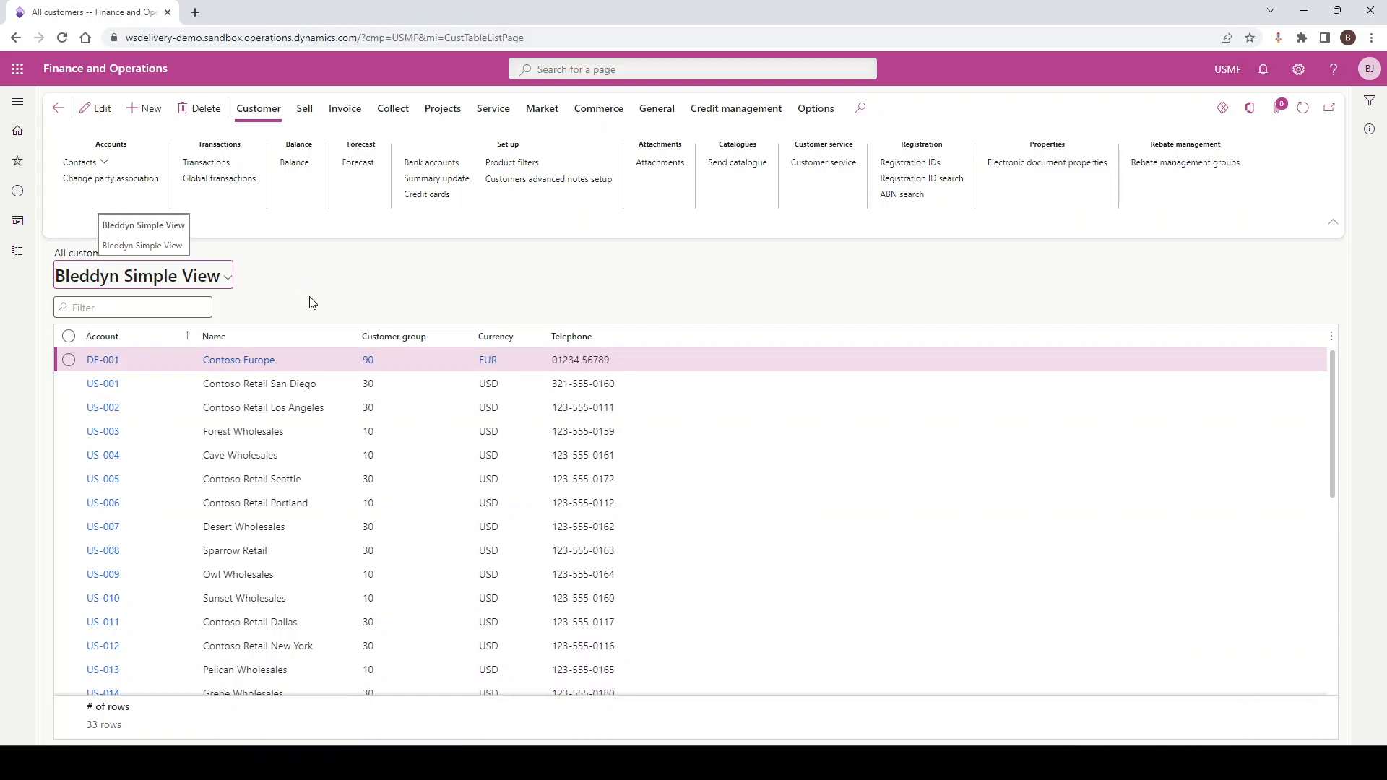
Filter the customer group column to values beginning with 30 and save the result as a new view named Customer Group 30
click(467, 338)
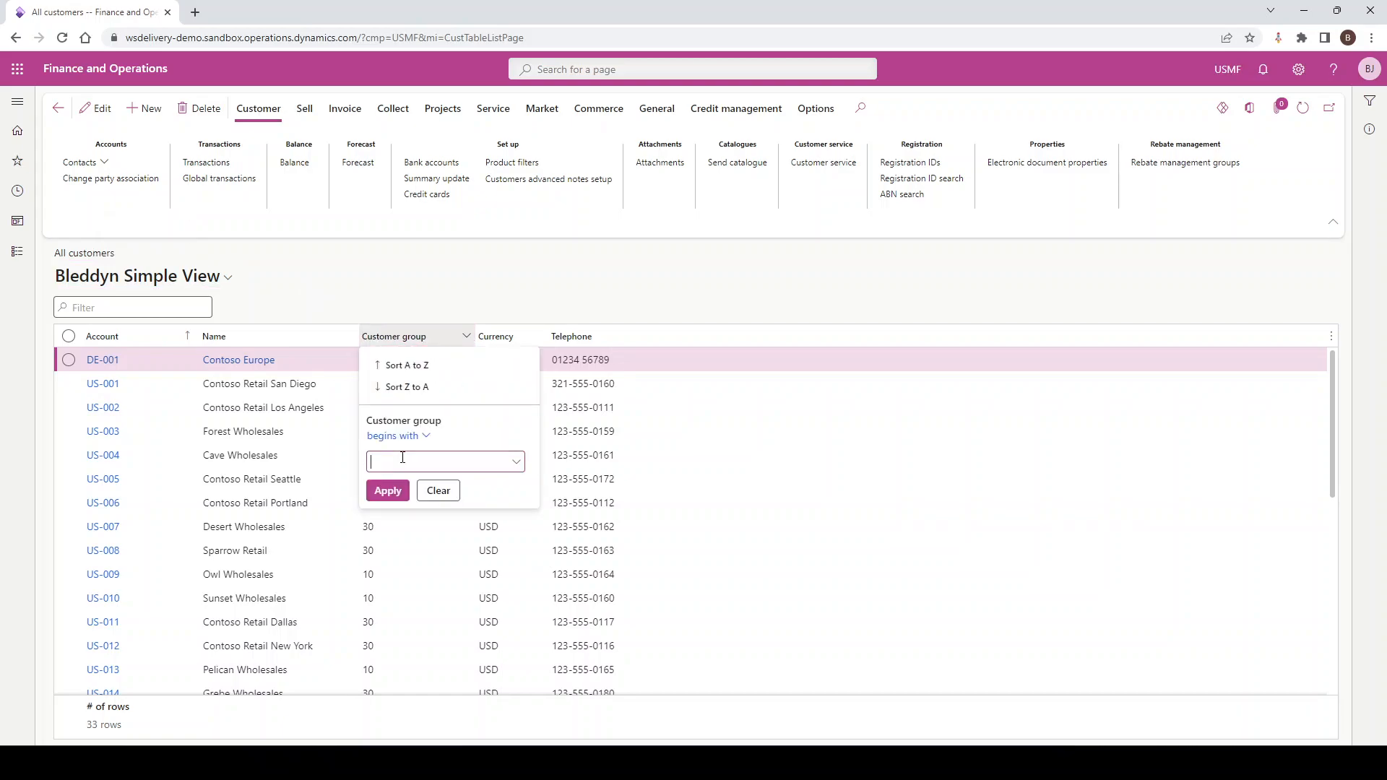
click(406, 490)
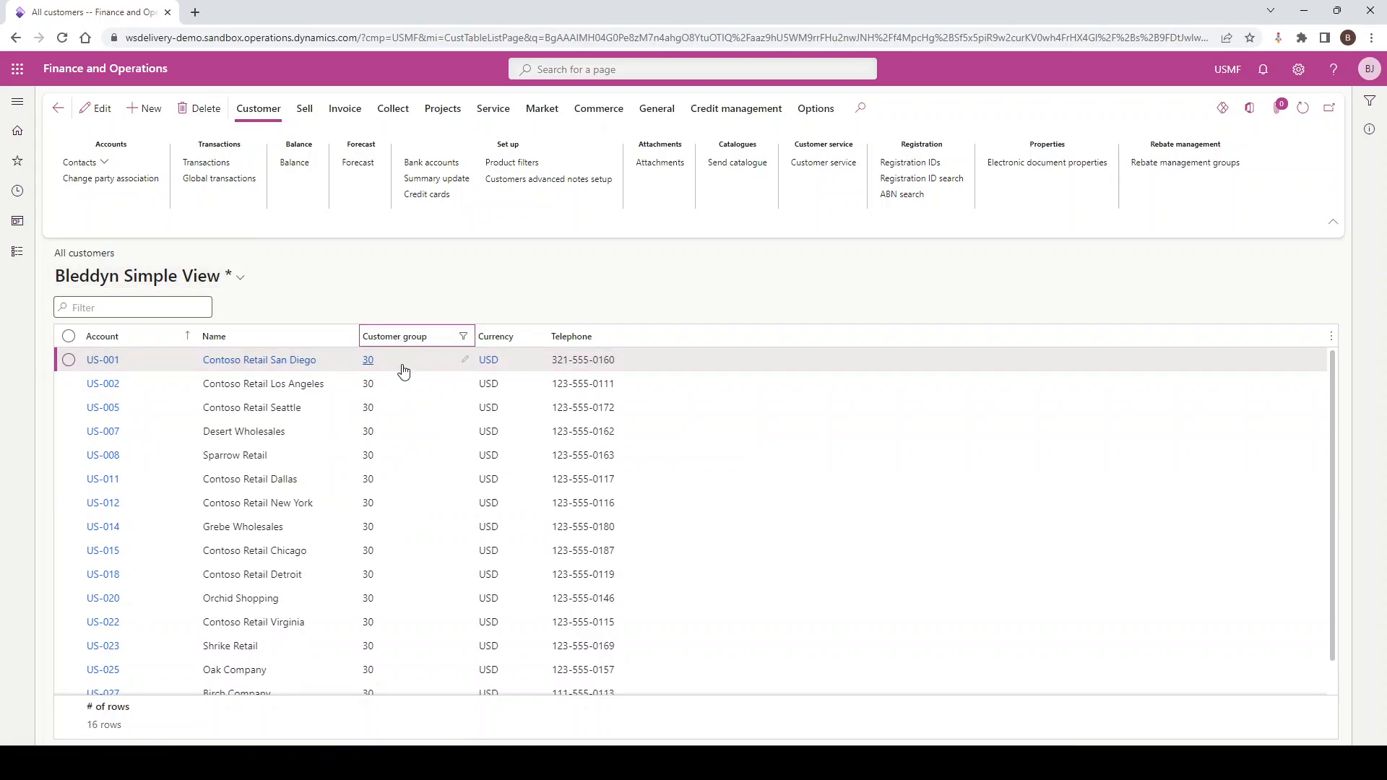
click(241, 284)
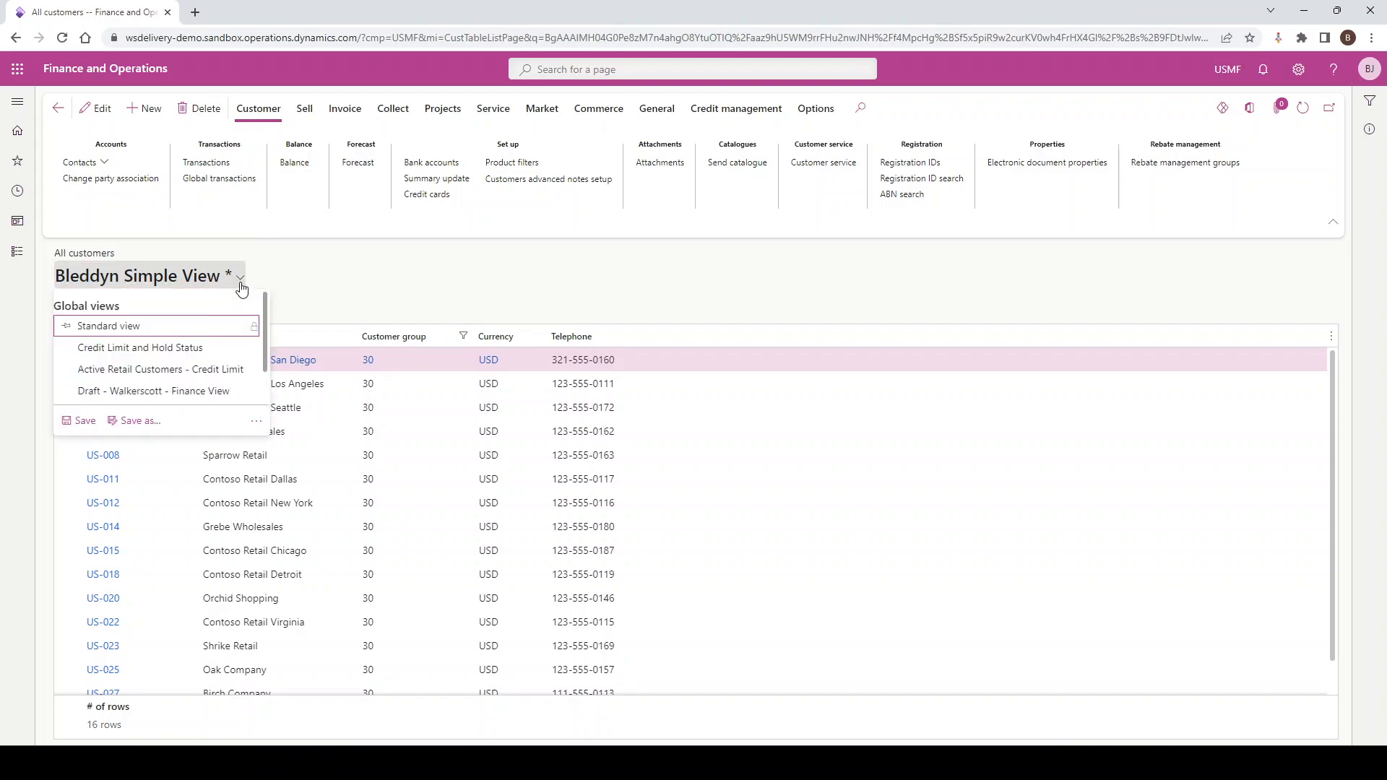
click(145, 428)
drag(1178, 143, 1091, 142)
text(Customer Group 30)
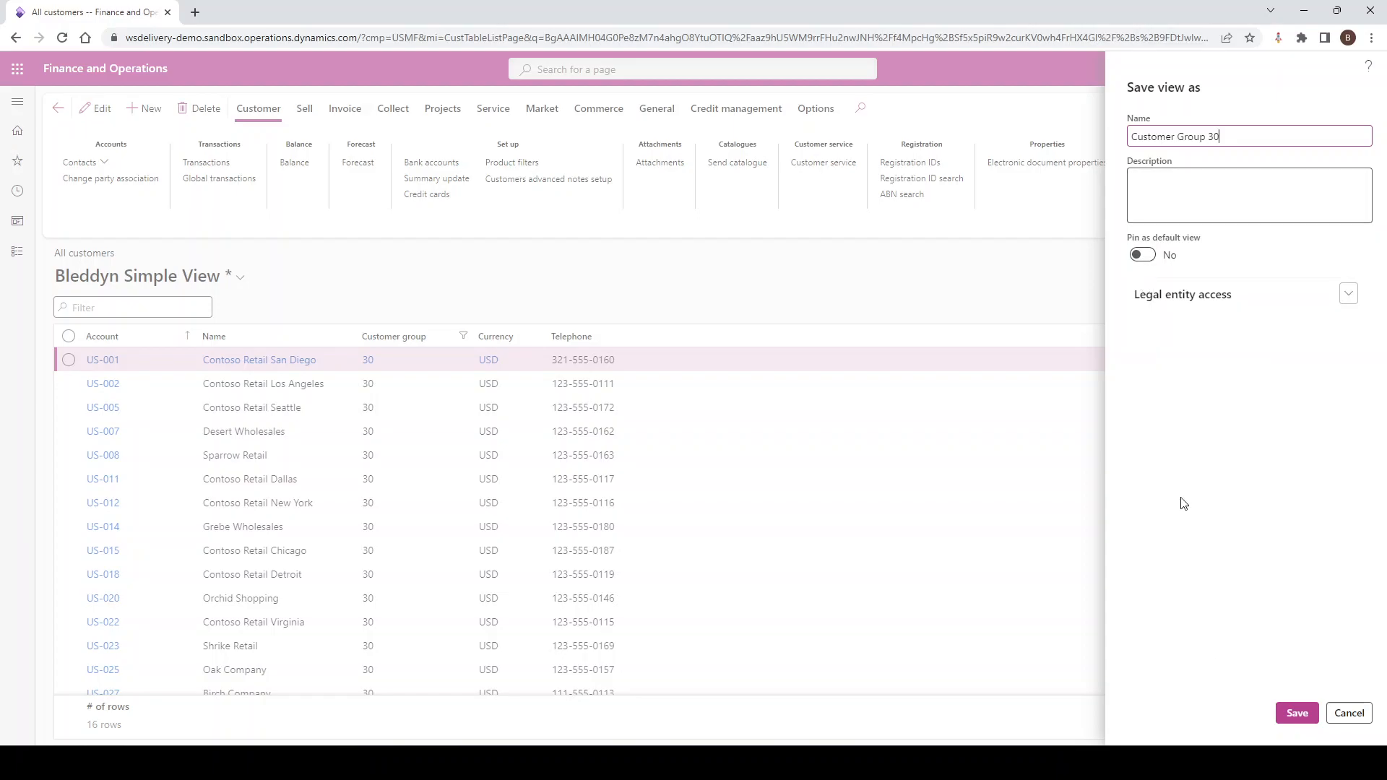
click(1296, 713)
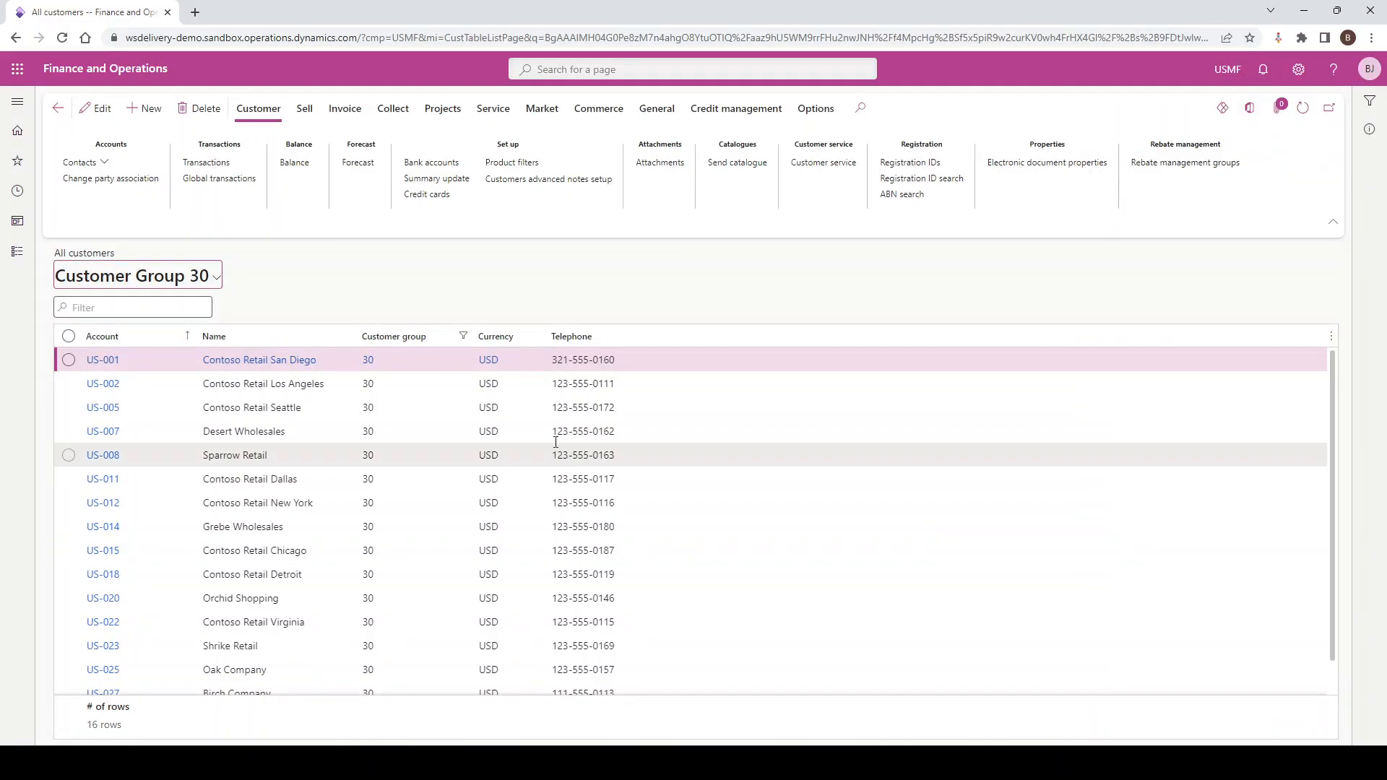
Compare the two saved views by switching to the Simple View and back to Customer Group 30
click(216, 278)
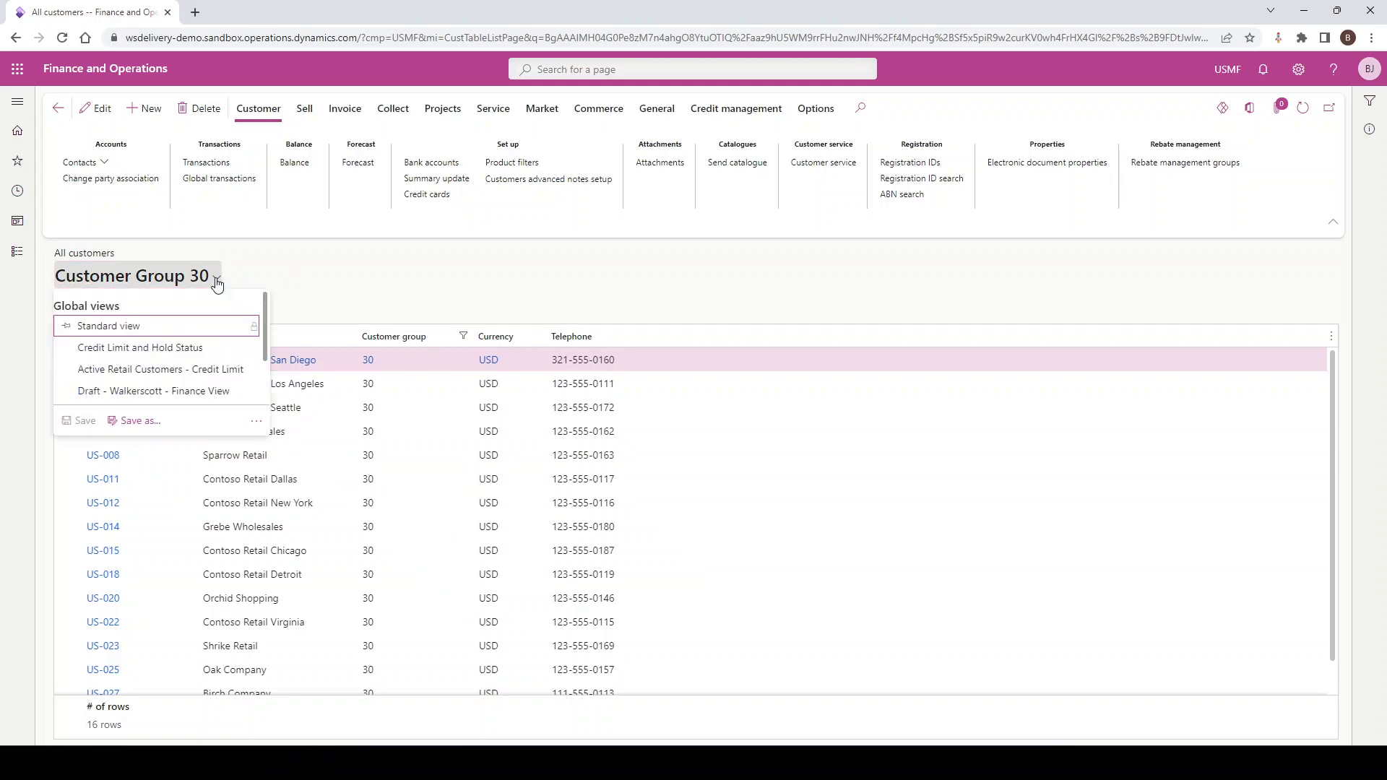
scroll(132, 352, down, 1)
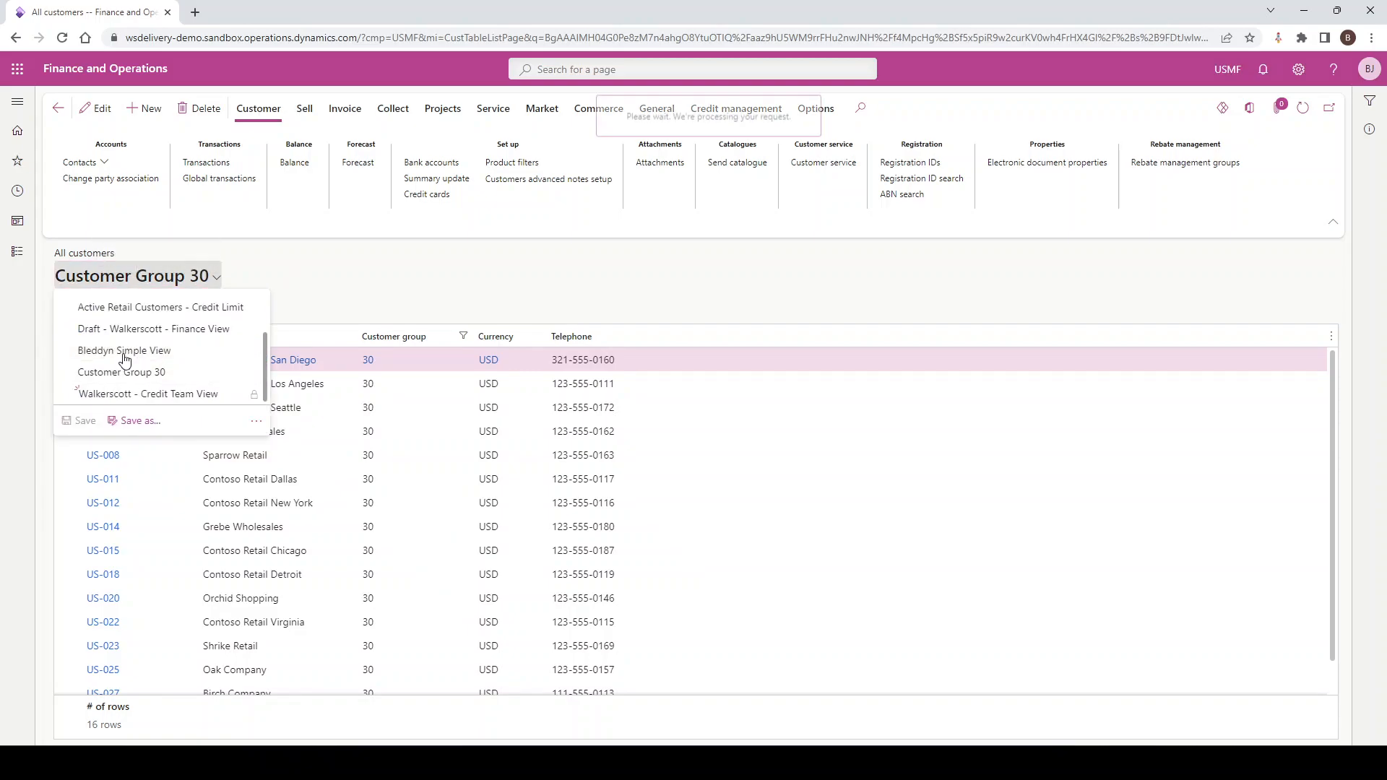
click(124, 352)
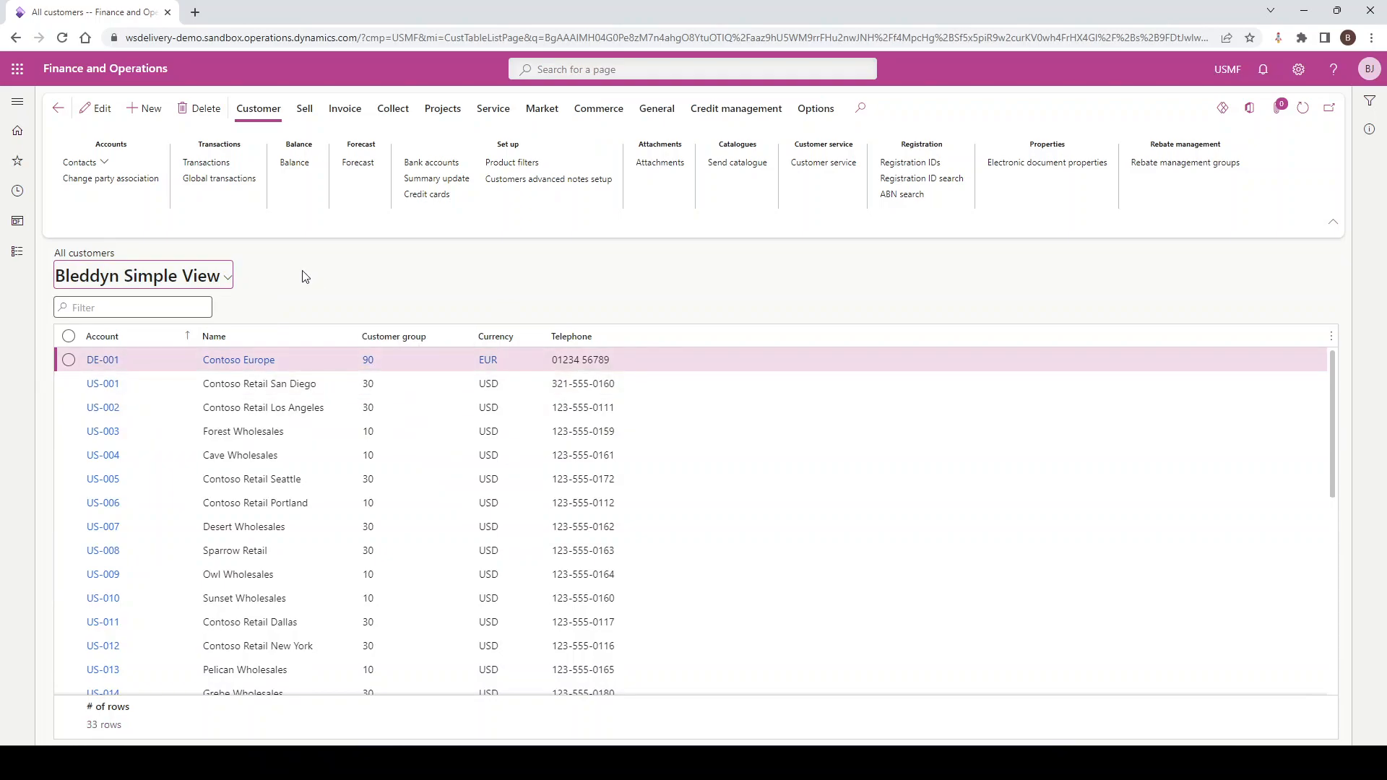
click(227, 278)
scroll(120, 351, down, 2)
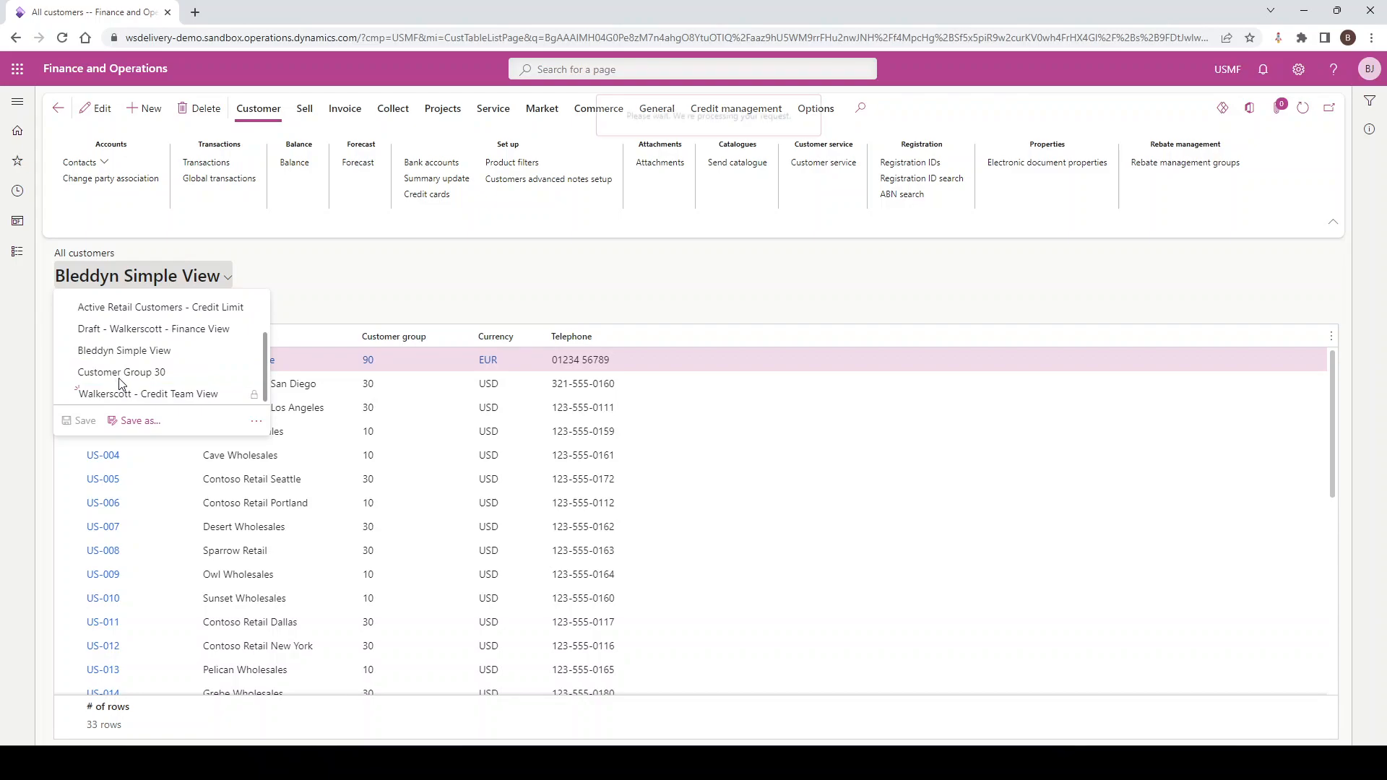
click(121, 373)
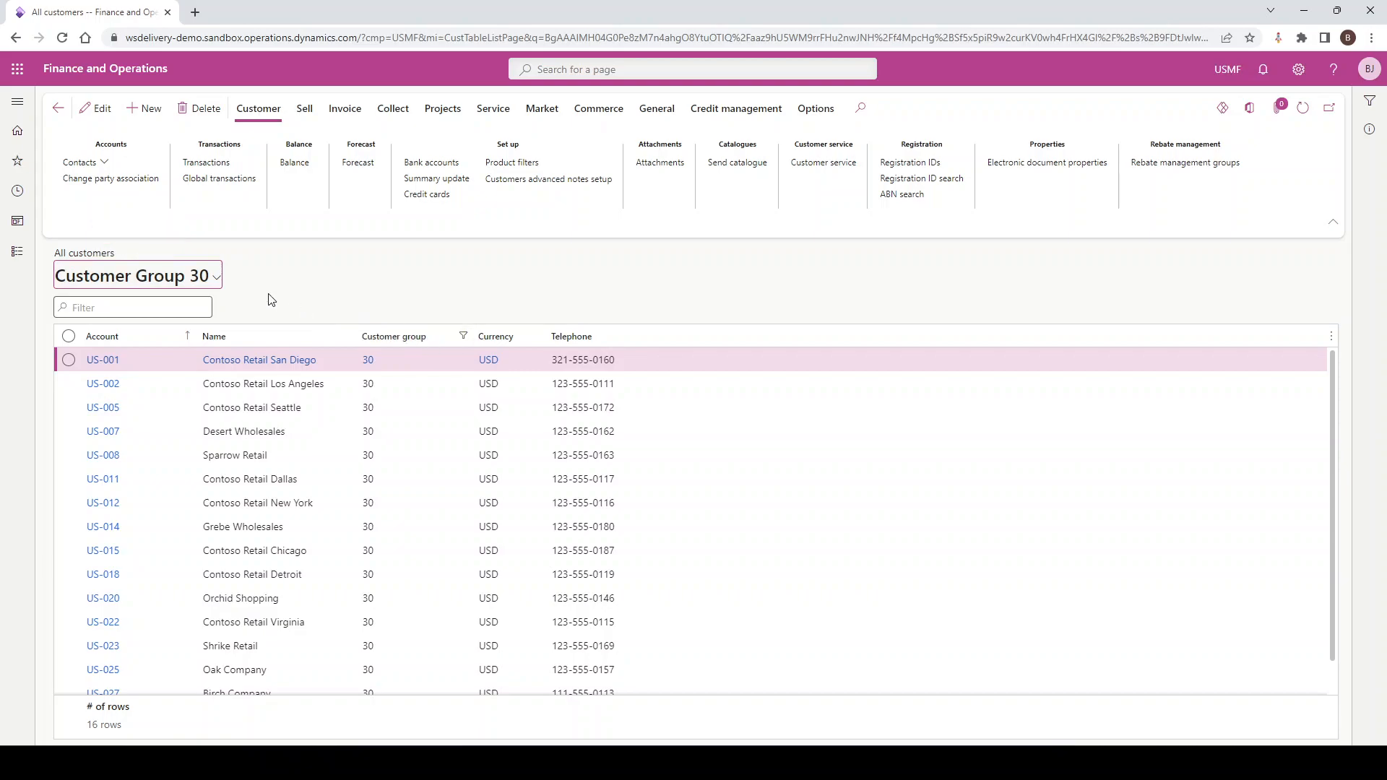
Switch the All customers list to the Standard view and back to the saved Simple View
click(217, 274)
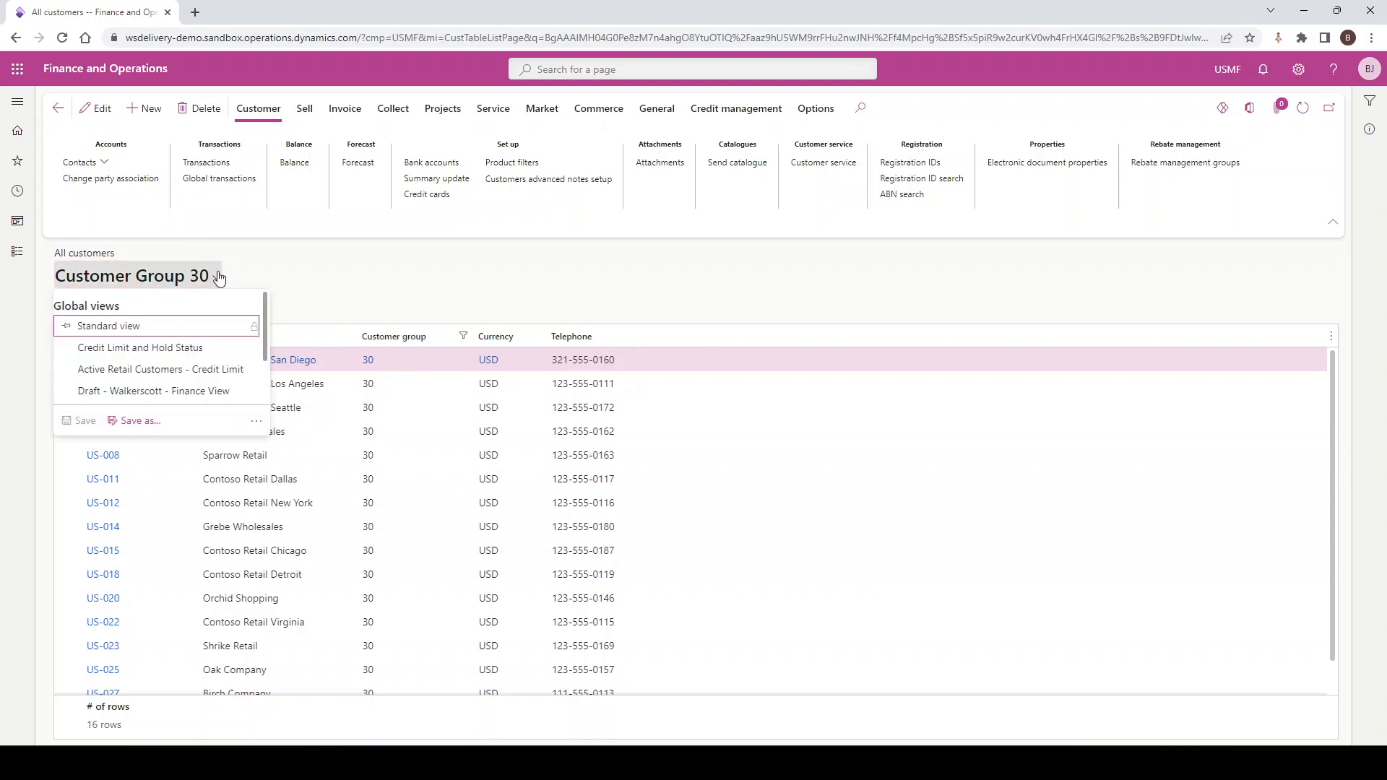
click(110, 329)
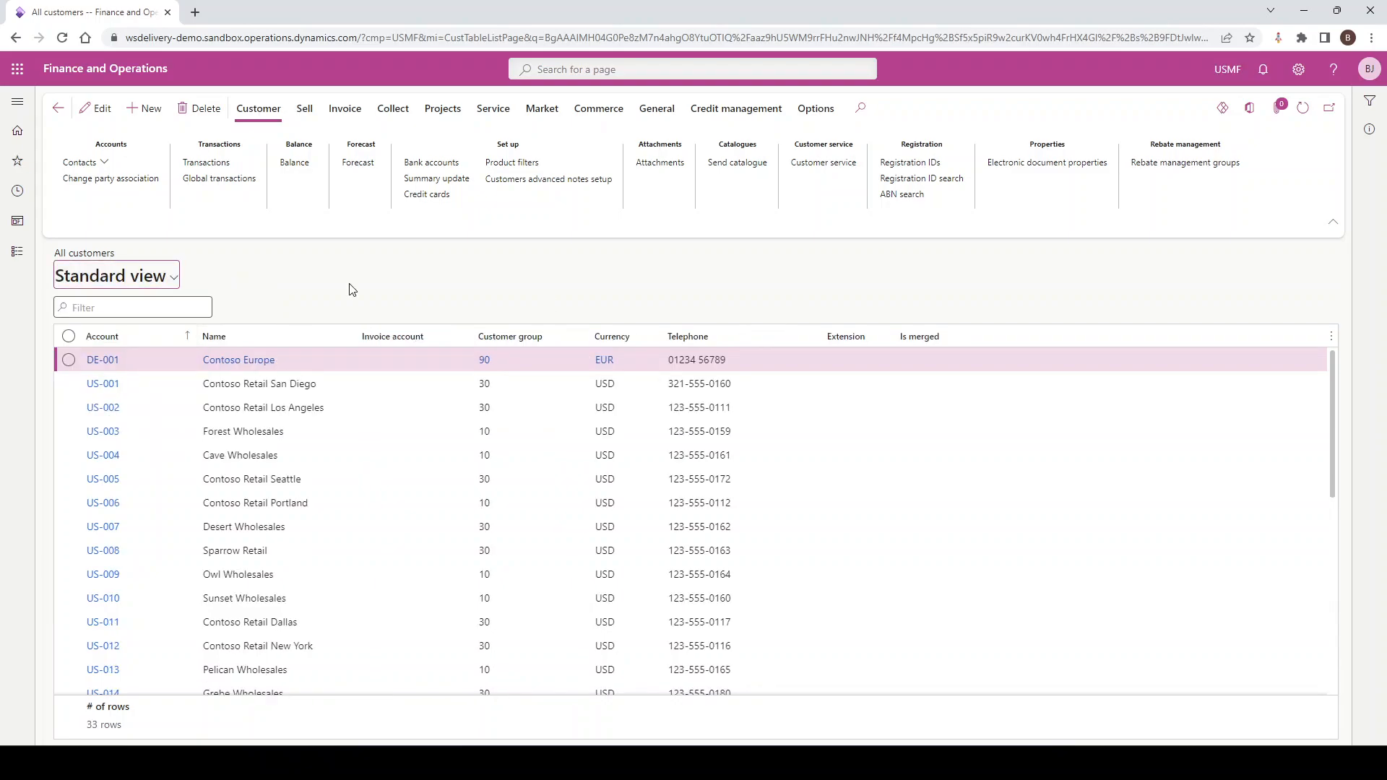
click(173, 278)
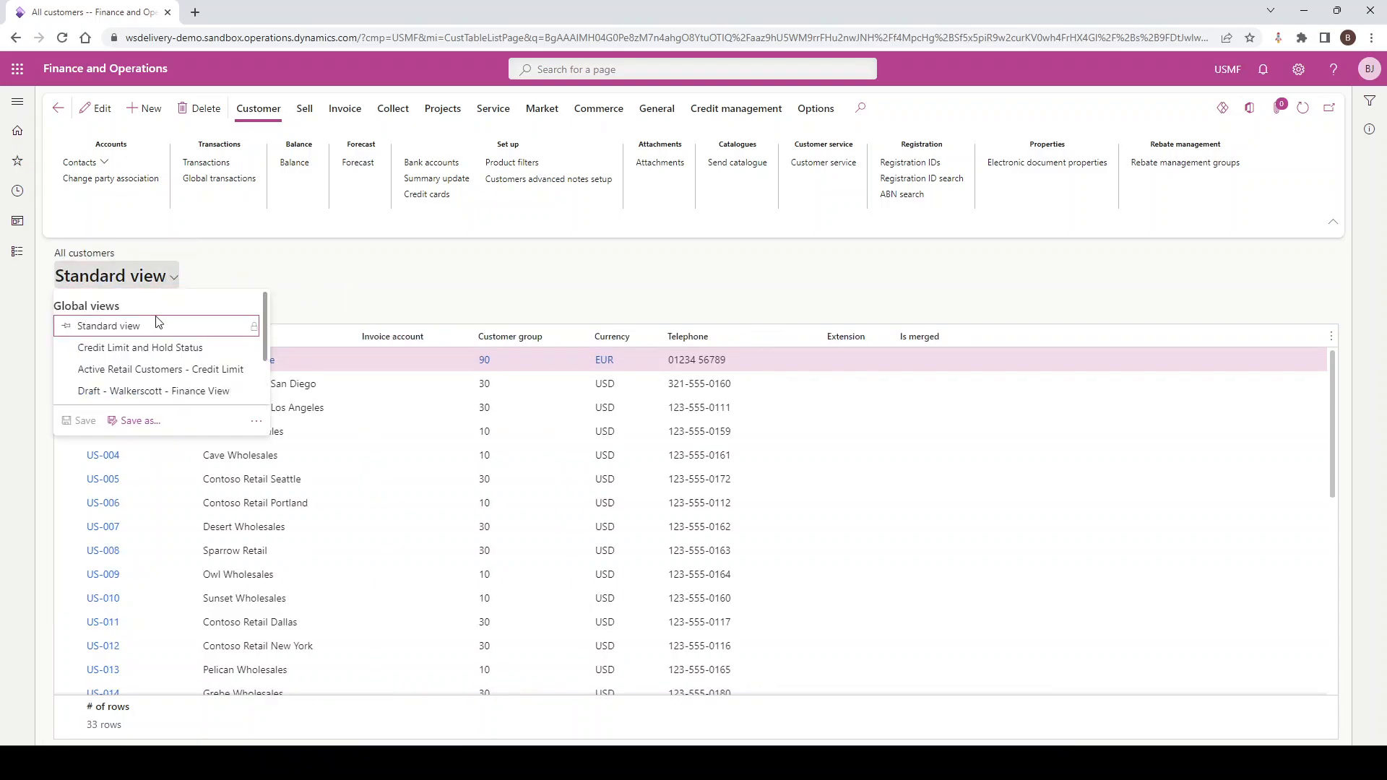
scroll(148, 336, down, 2)
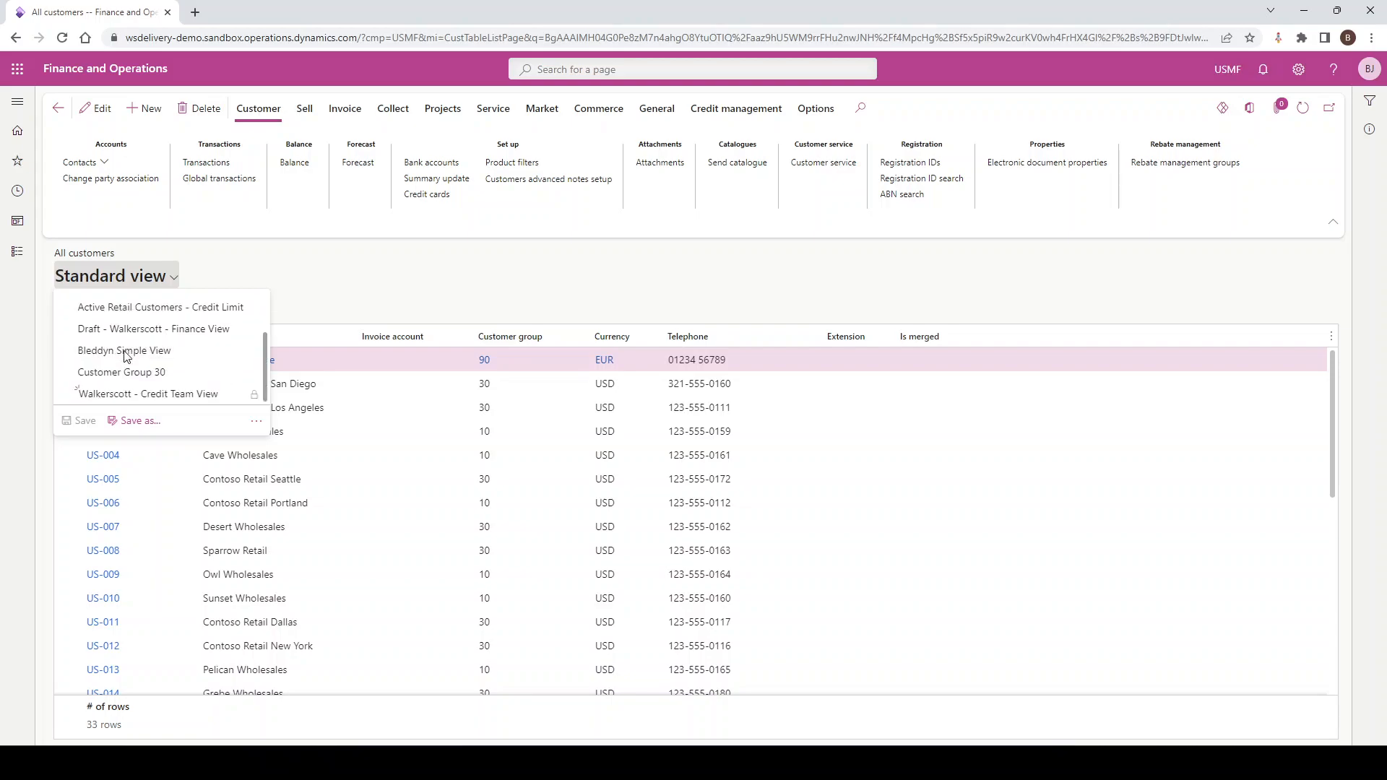
click(124, 351)
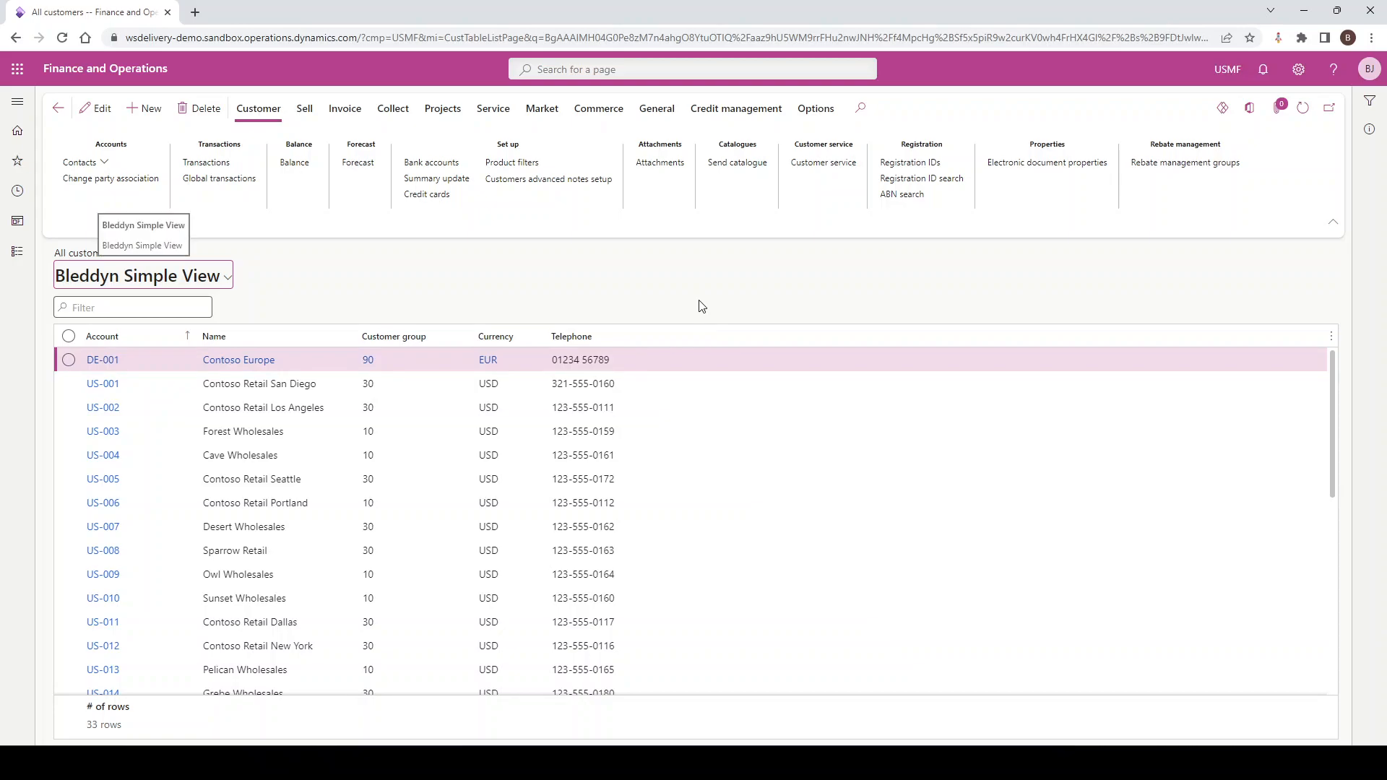
Insert the Credit limit column into the customer grid, filtering the available fields to those containing "credit limit"
right_click(730, 336)
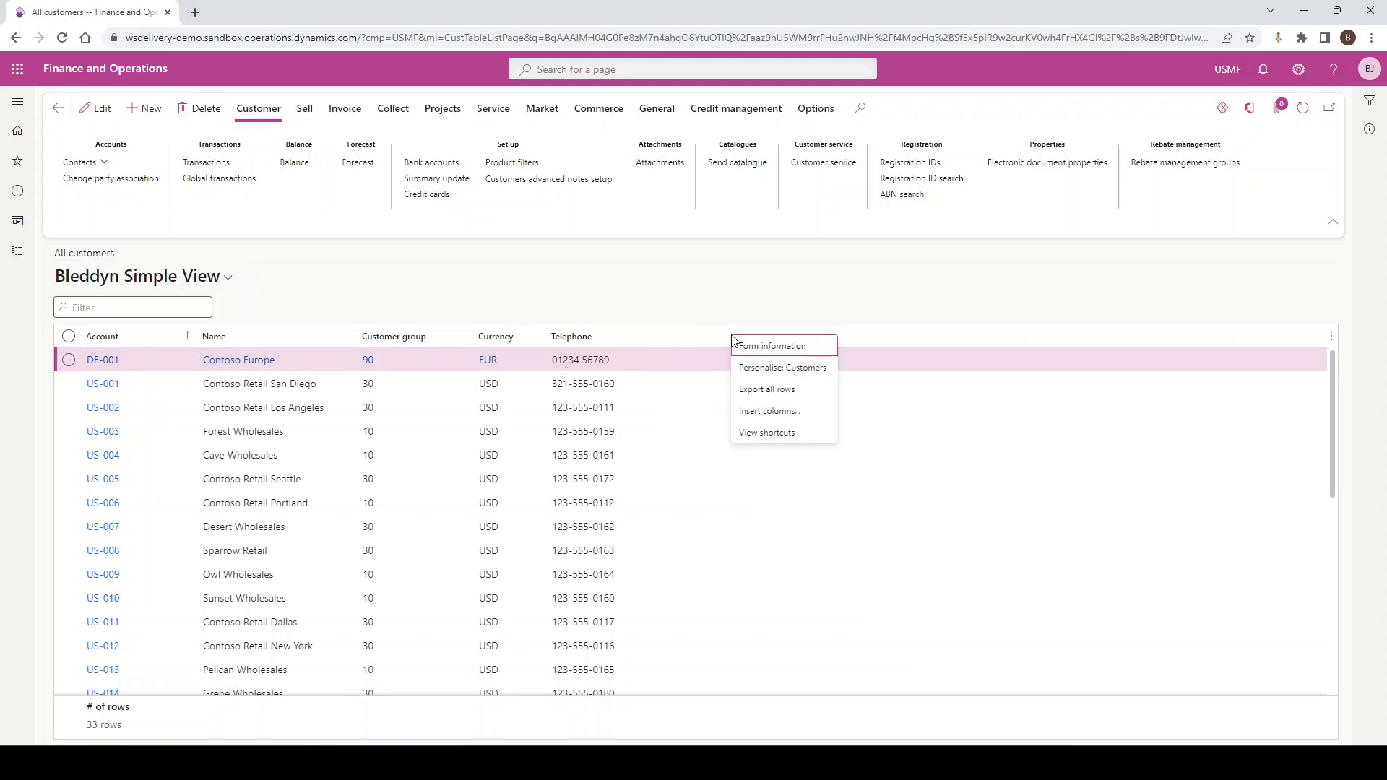
click(763, 414)
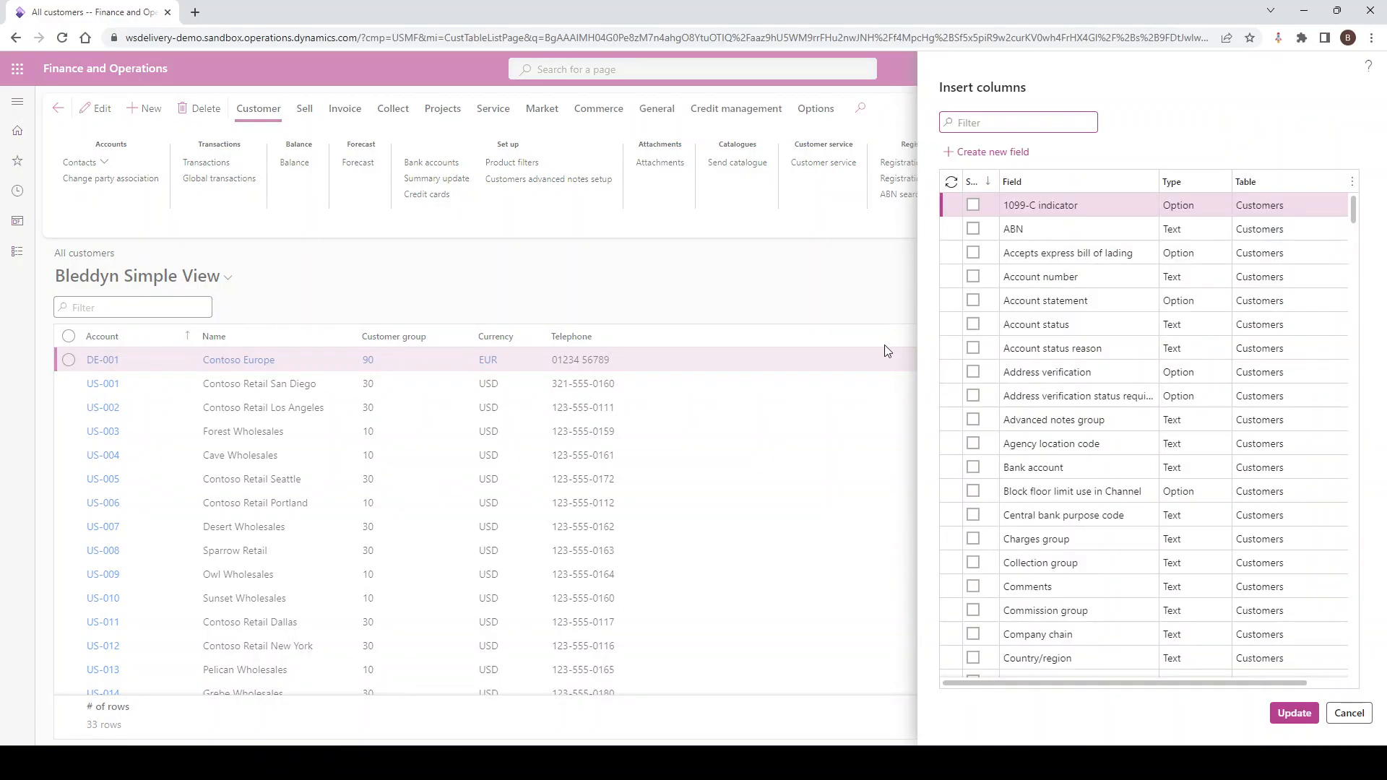
click(1151, 184)
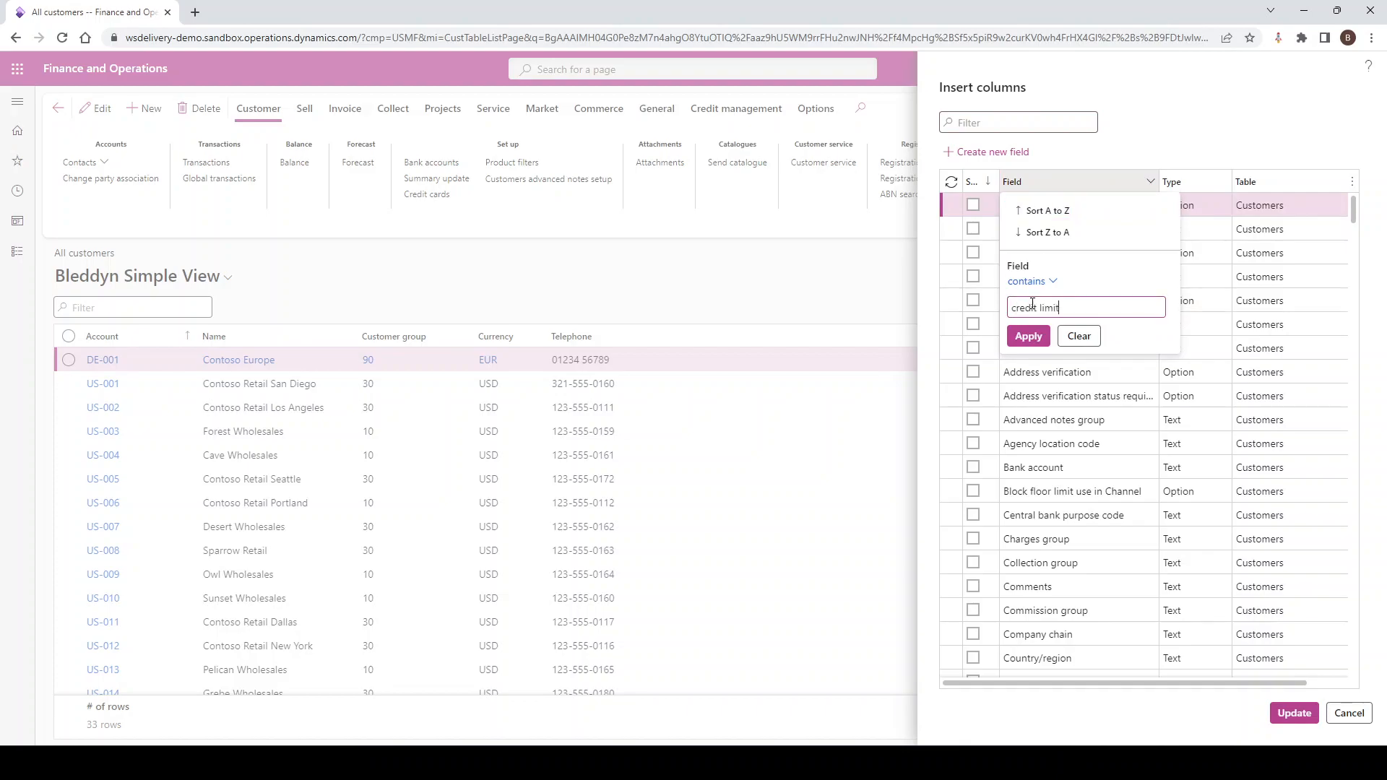
click(1028, 337)
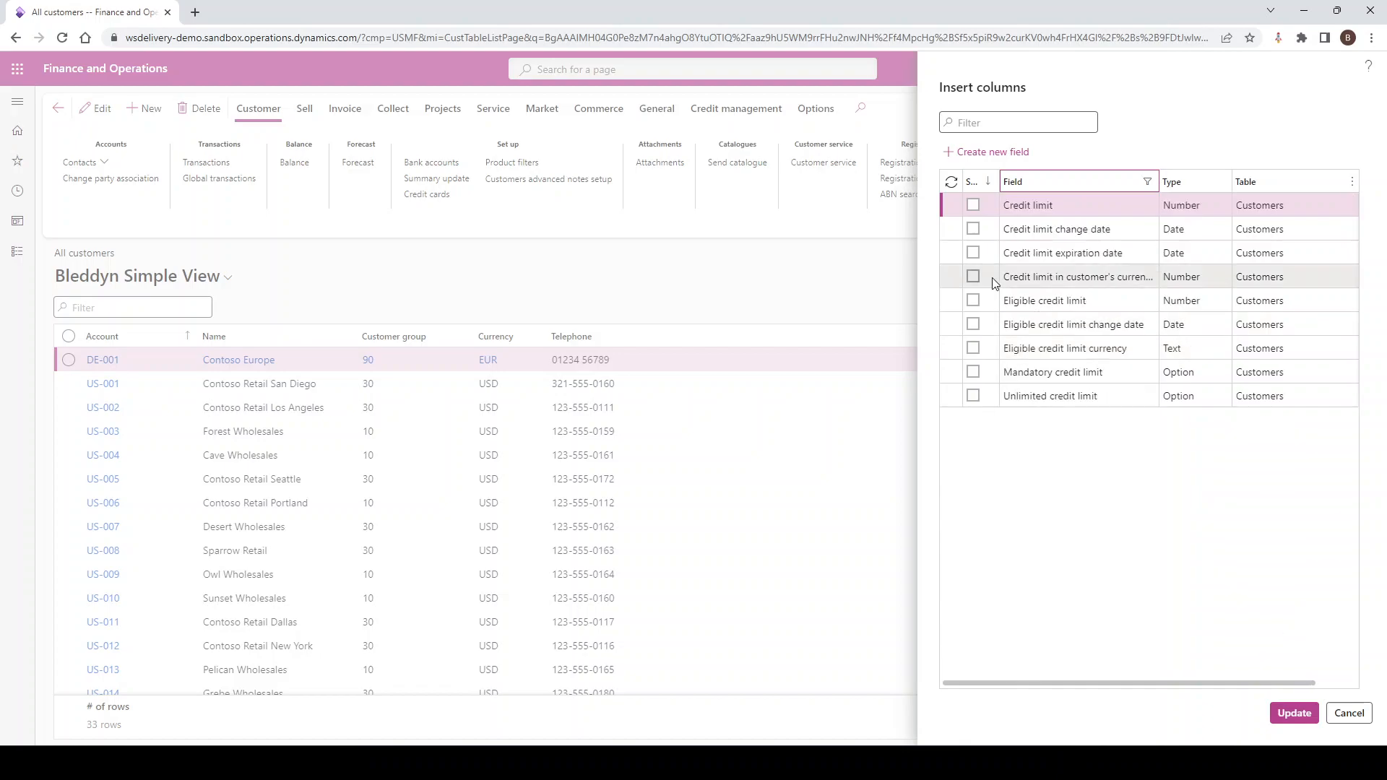
click(973, 206)
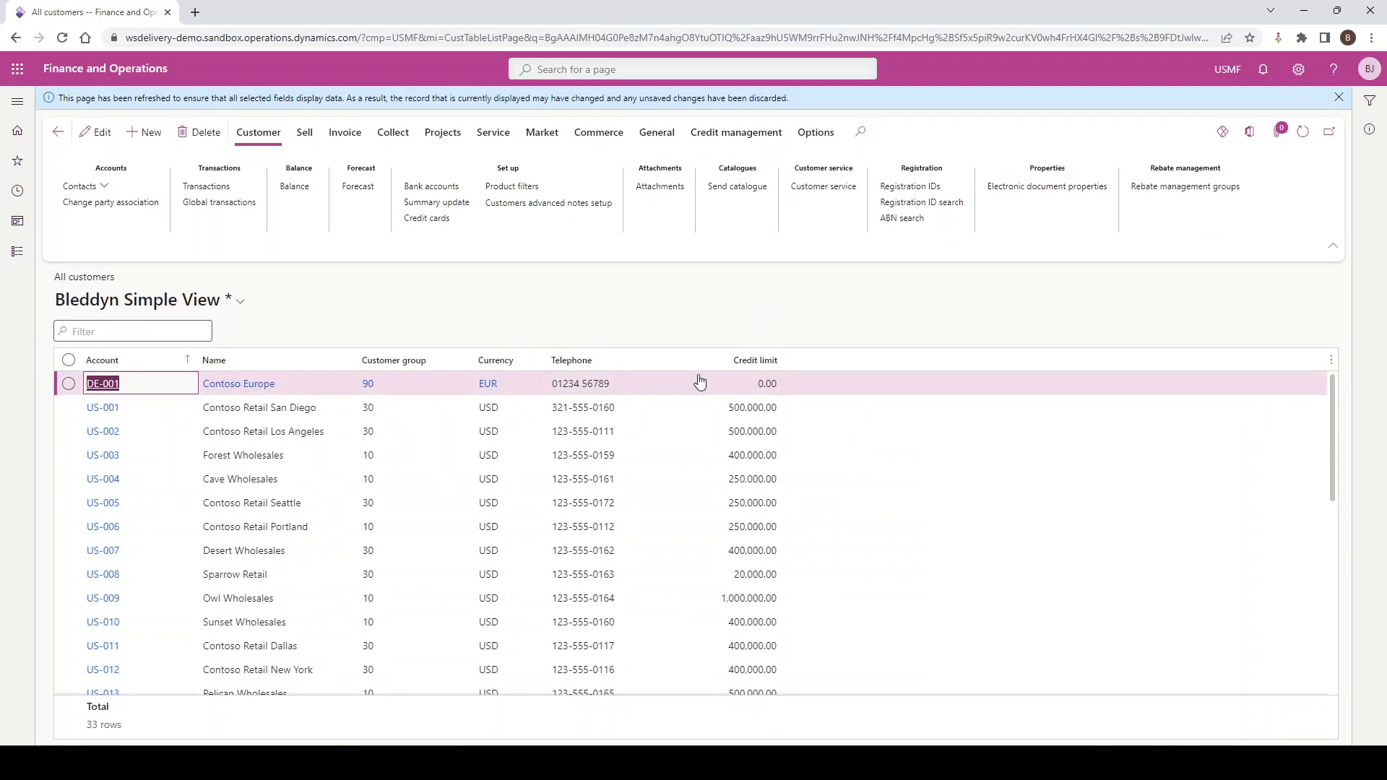
Save the added column to the current Simple View
mouse_move(228, 303)
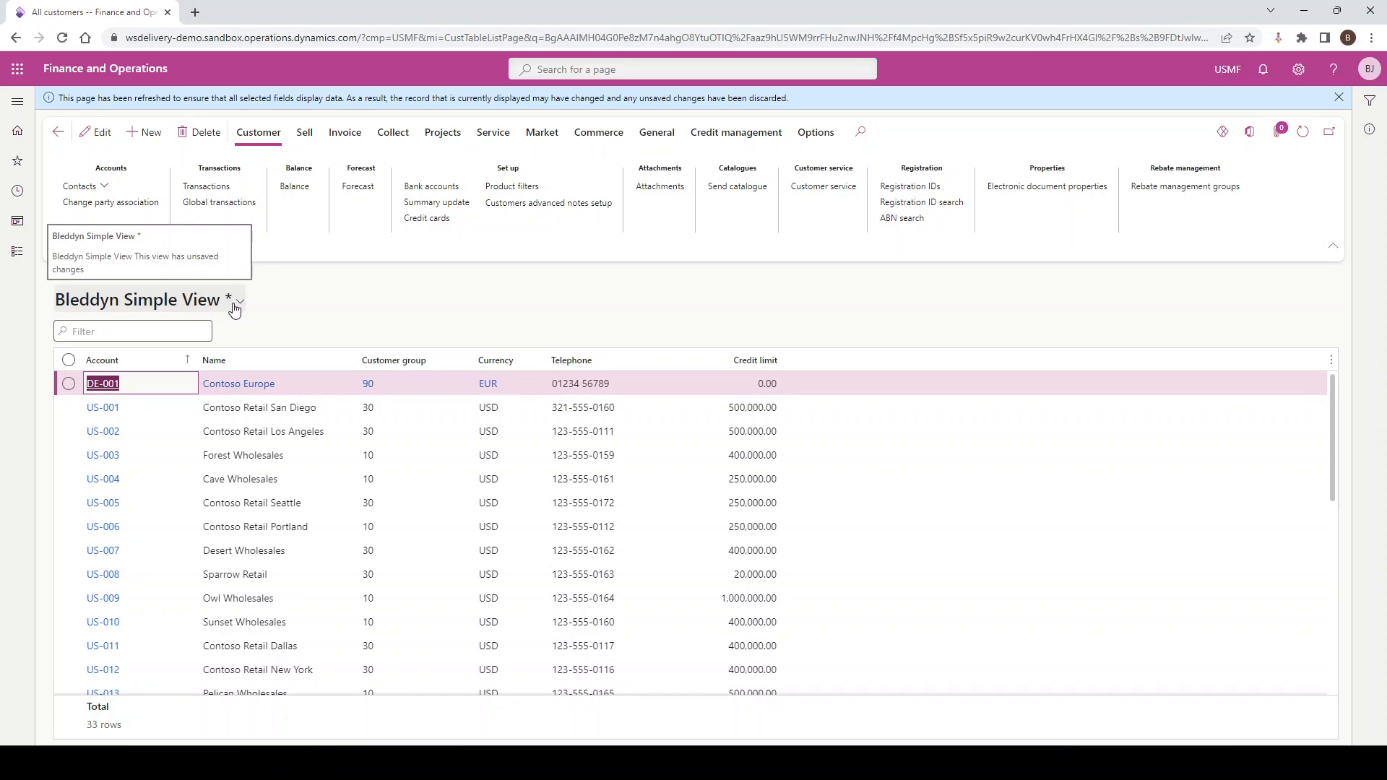
click(234, 302)
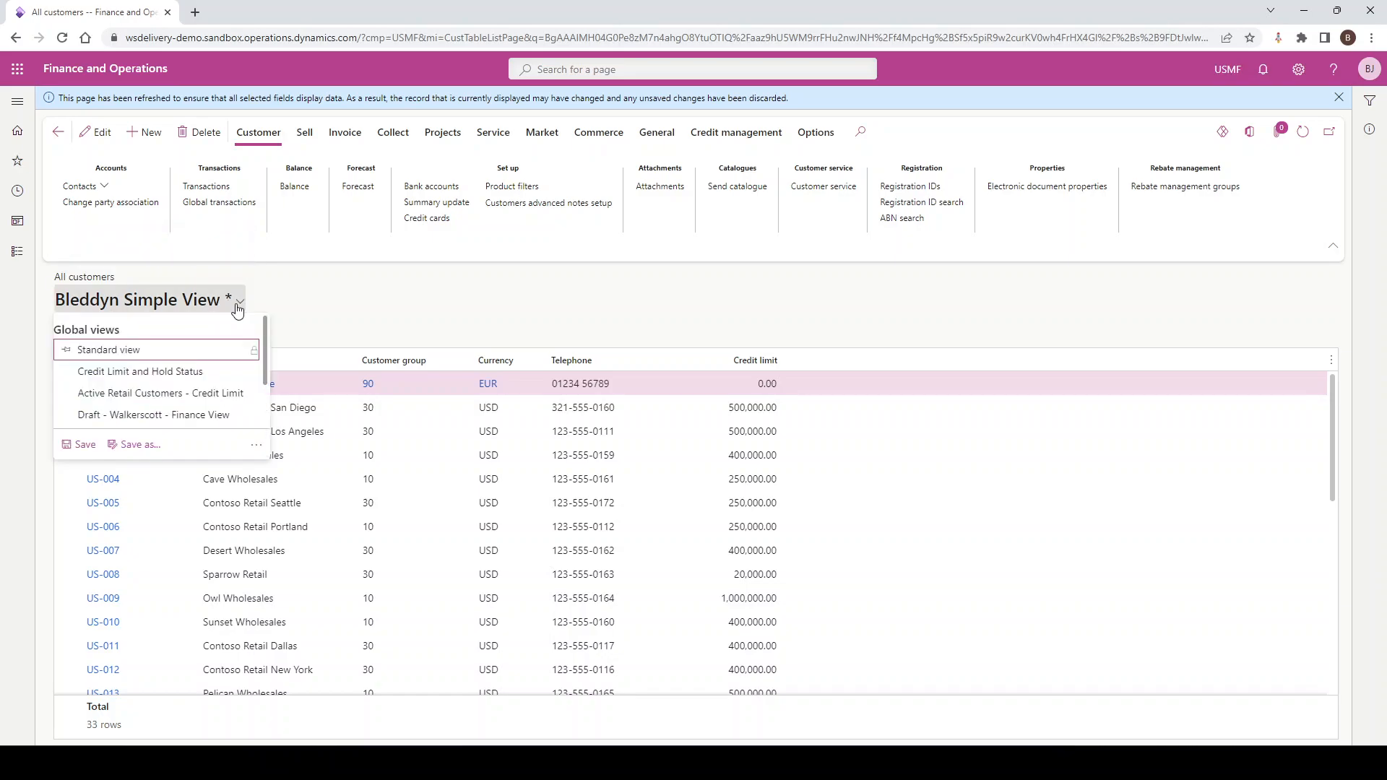
click(78, 446)
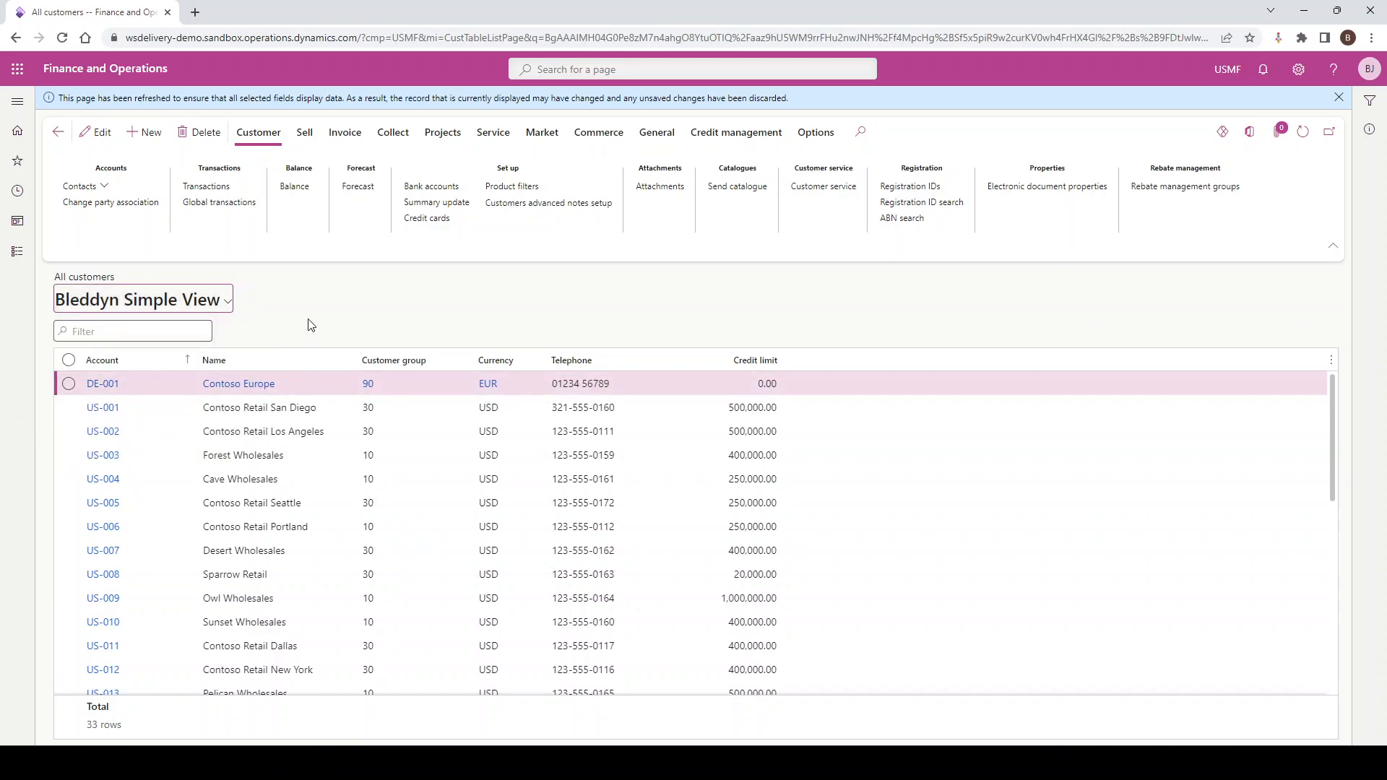
Leave for the dashboard, reopen All customers and apply the Simple View to check its saved columns
click(94, 79)
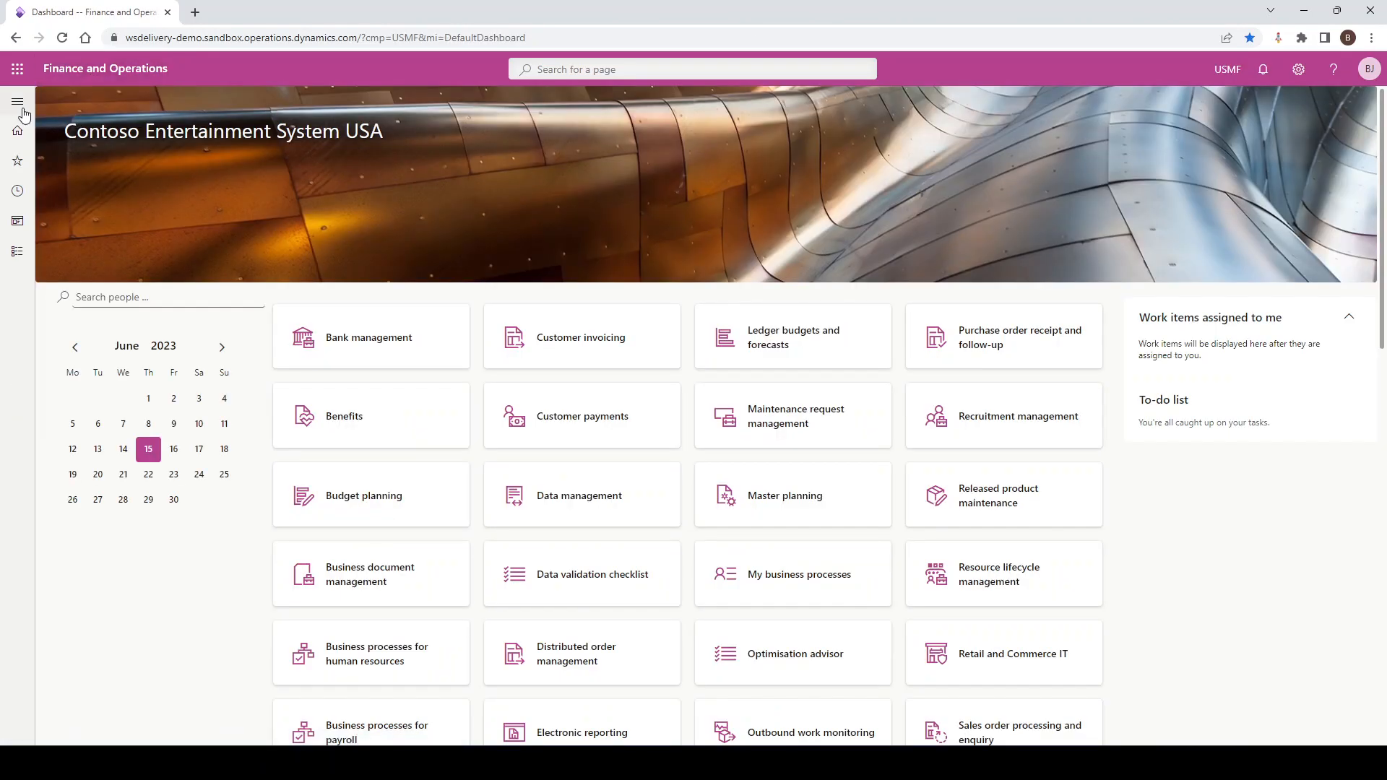
click(22, 109)
click(241, 205)
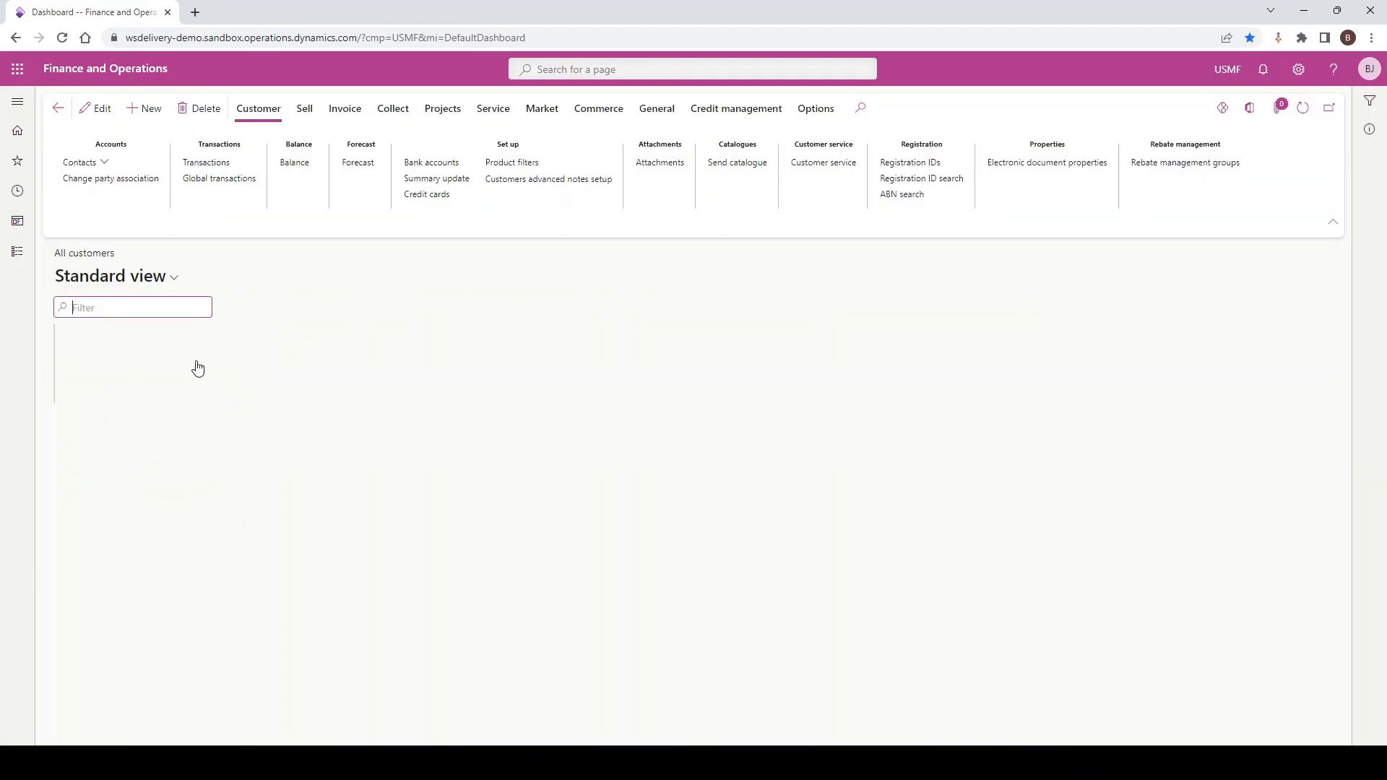
click(173, 279)
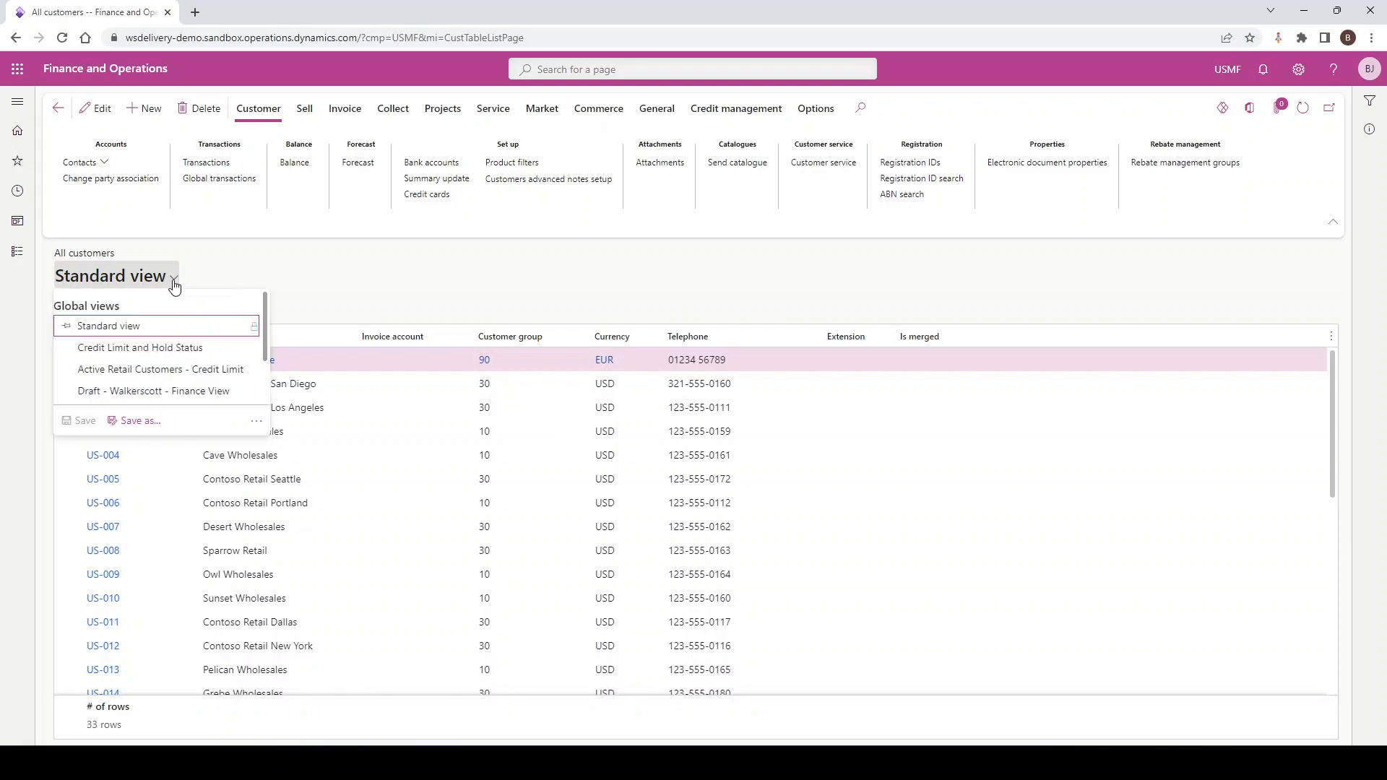
scroll(144, 361, down, 1)
click(125, 354)
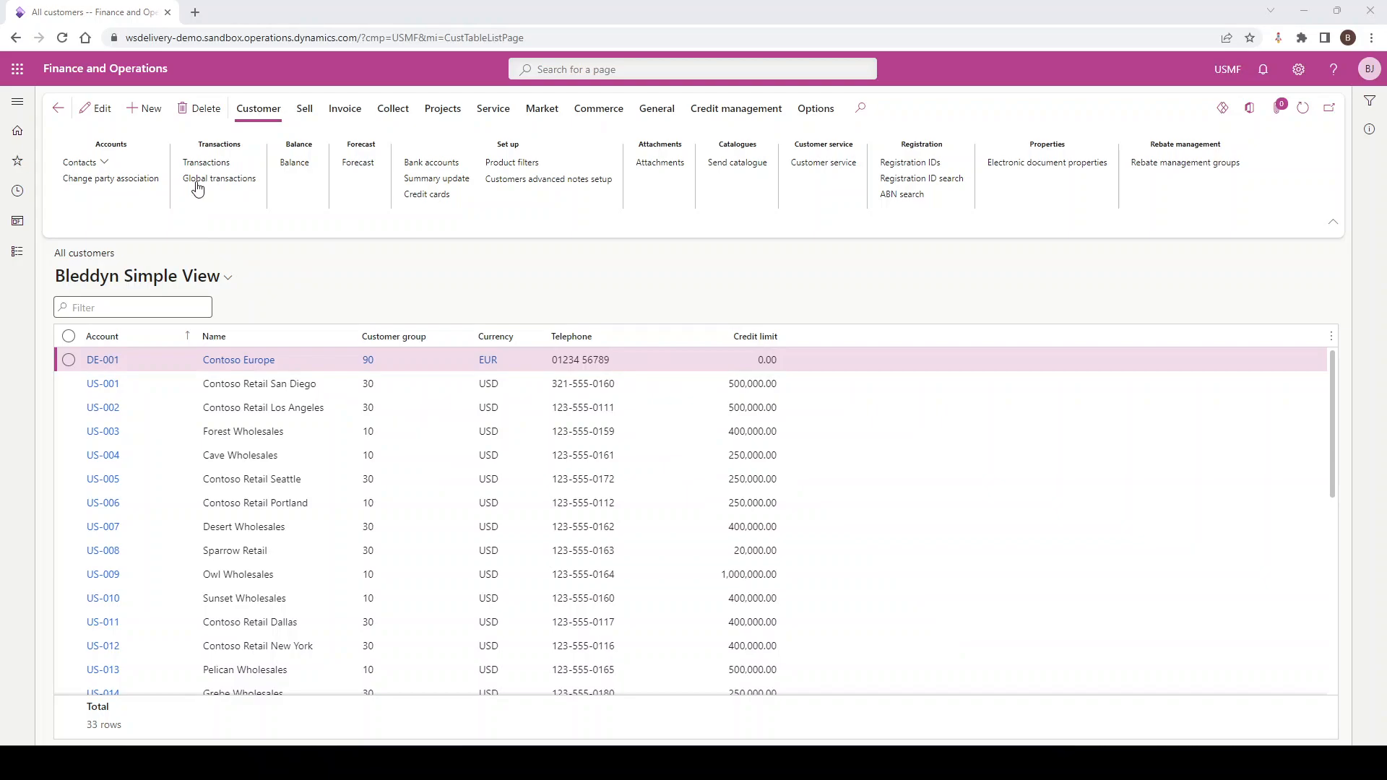
Return to the dashboard and reopen All customers to check which view loads by default
click(150, 68)
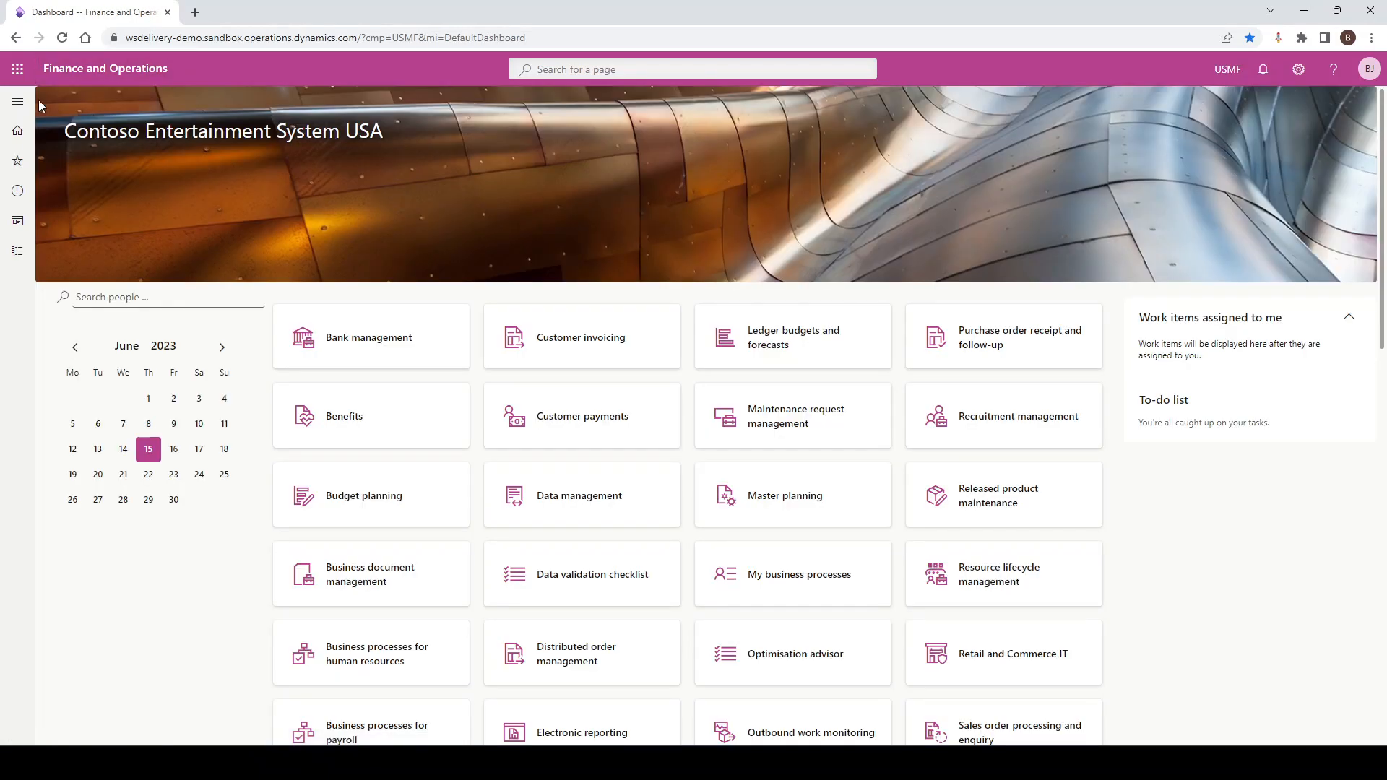
click(17, 101)
click(233, 200)
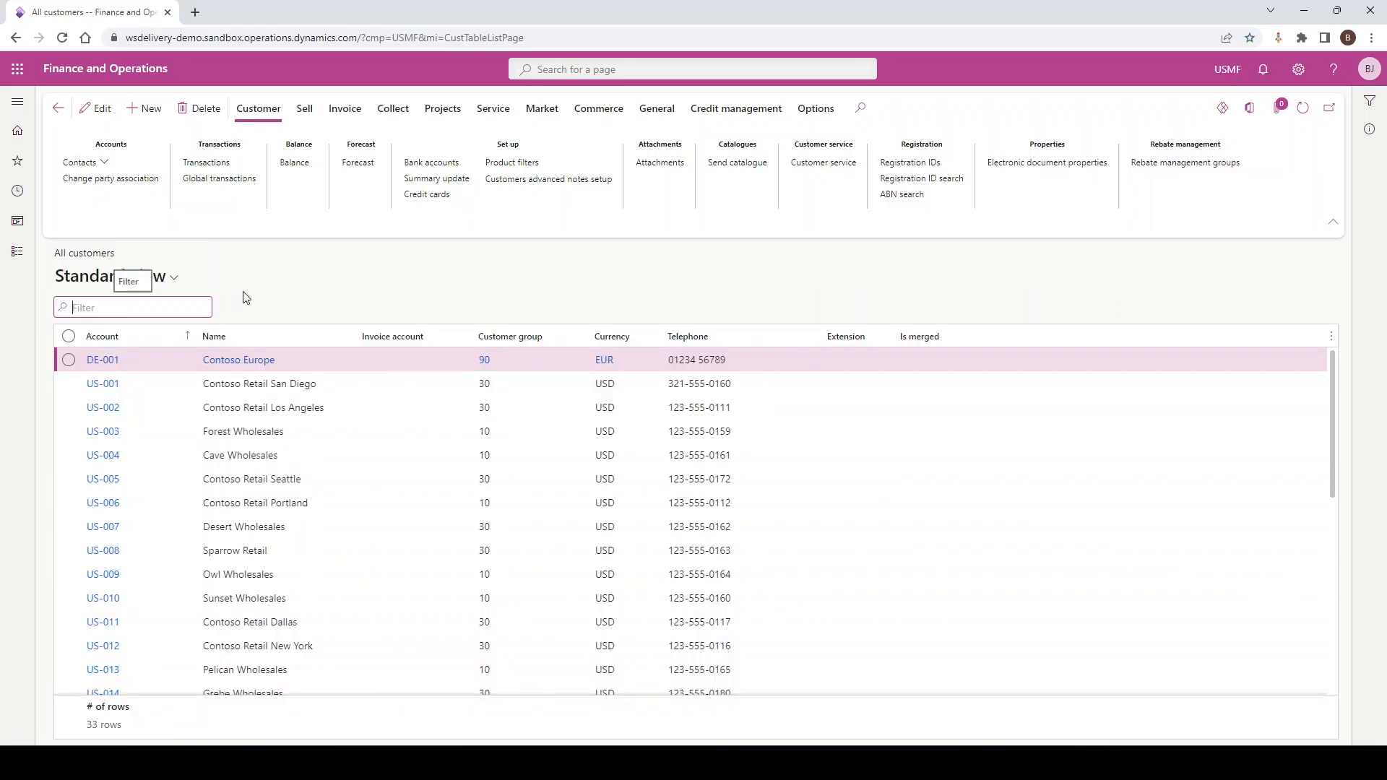
Apply the Simple View and pin it as the default view for the All customers page
click(176, 279)
scroll(148, 383, down, 2)
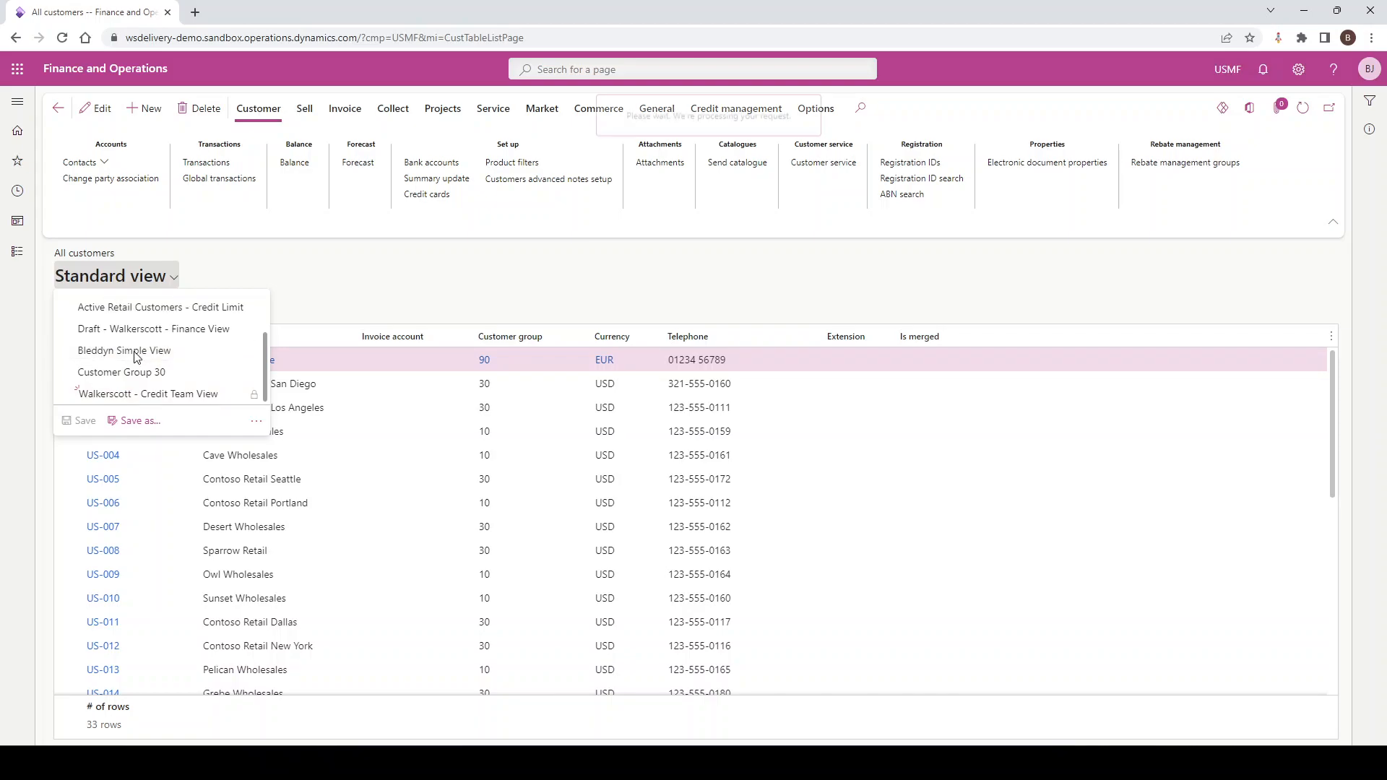
click(135, 352)
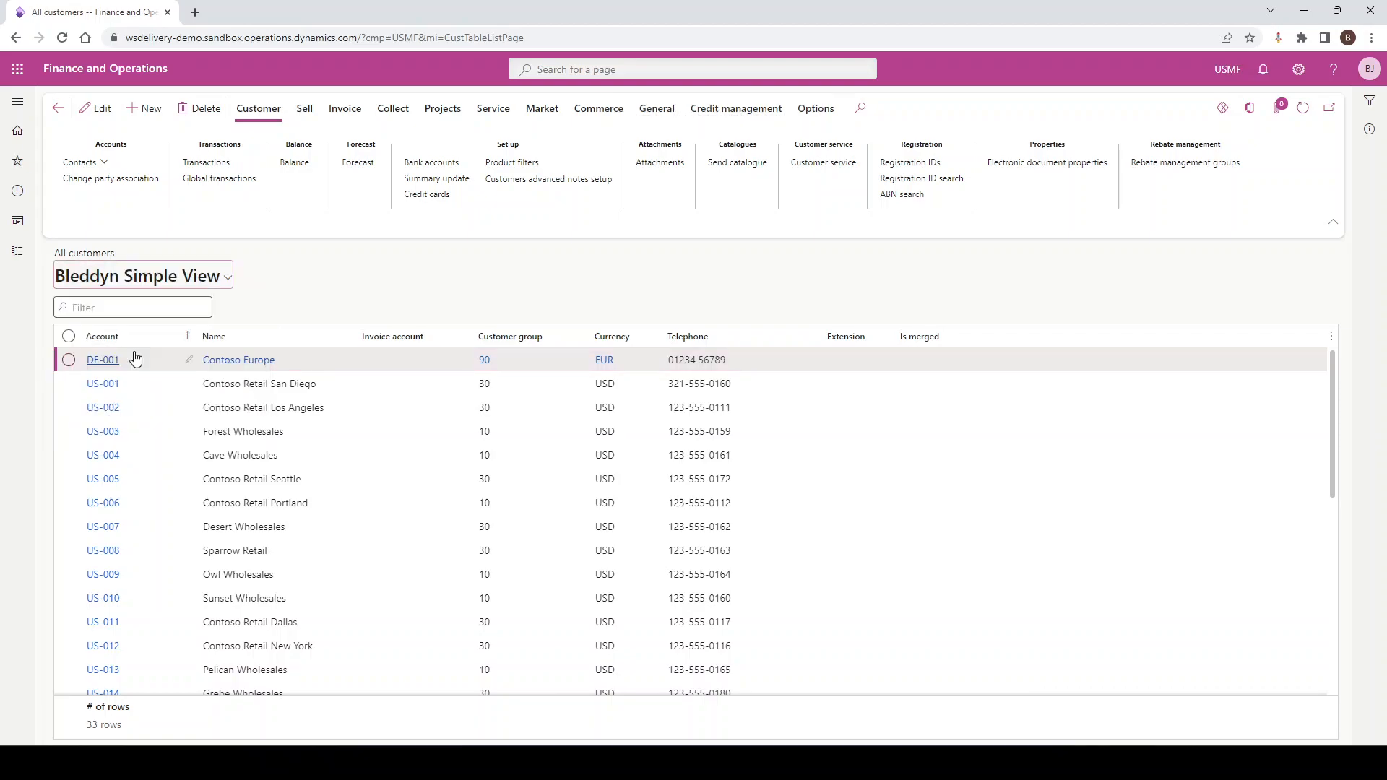
click(223, 281)
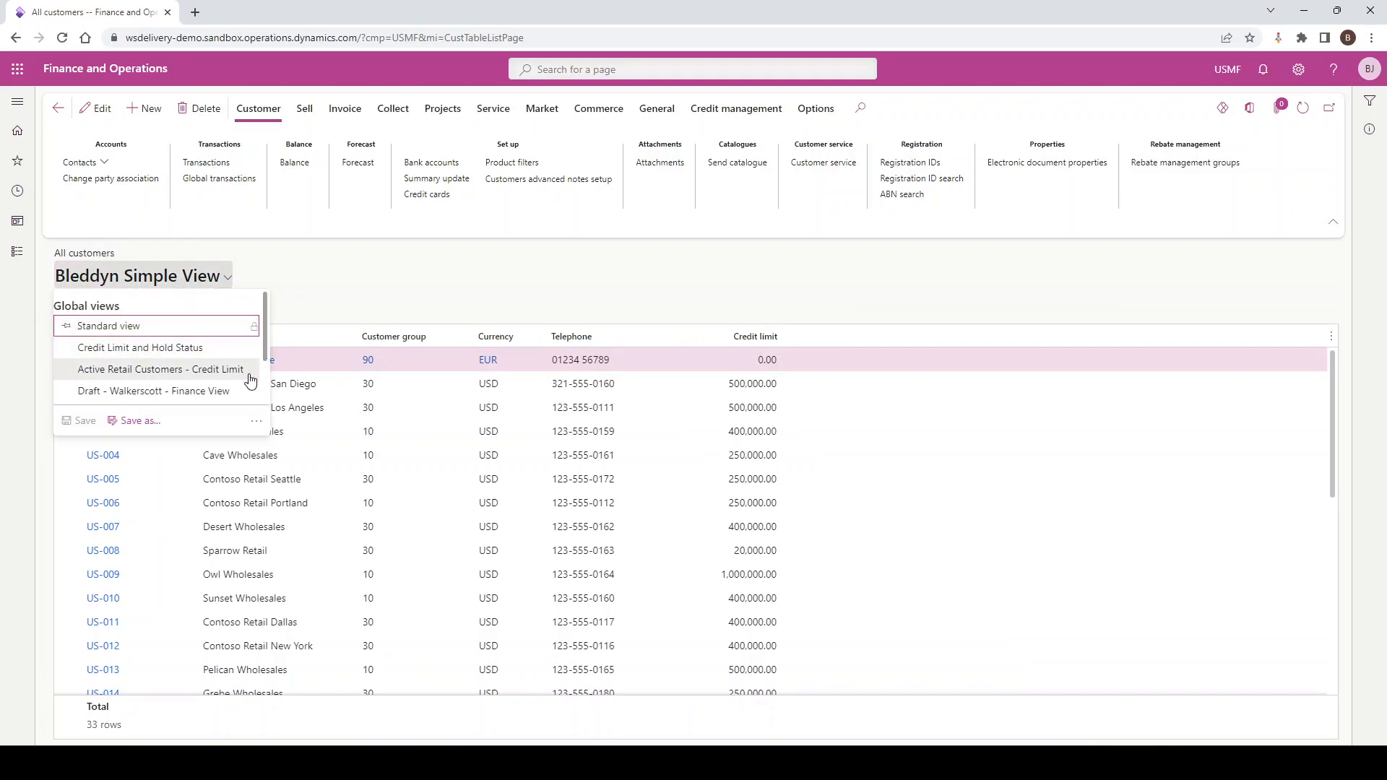
click(255, 423)
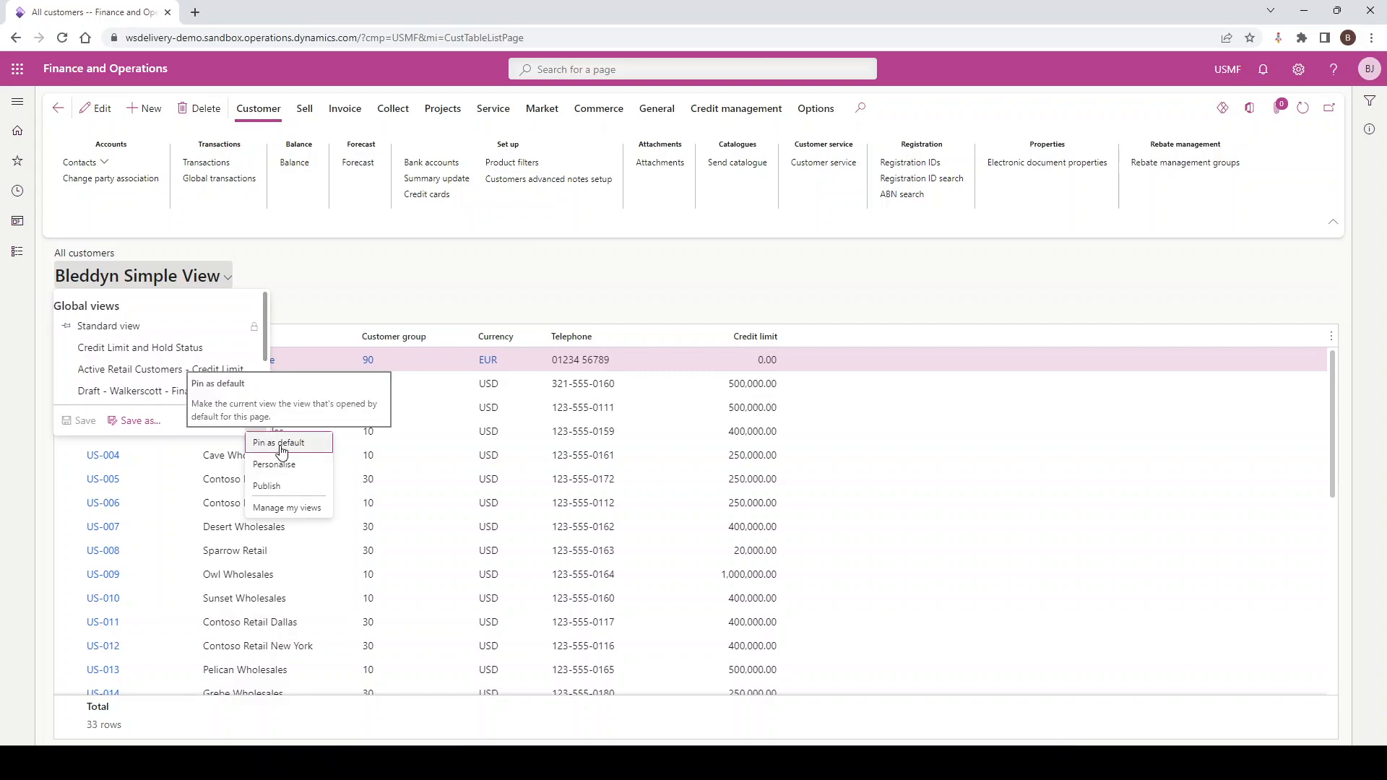
click(281, 448)
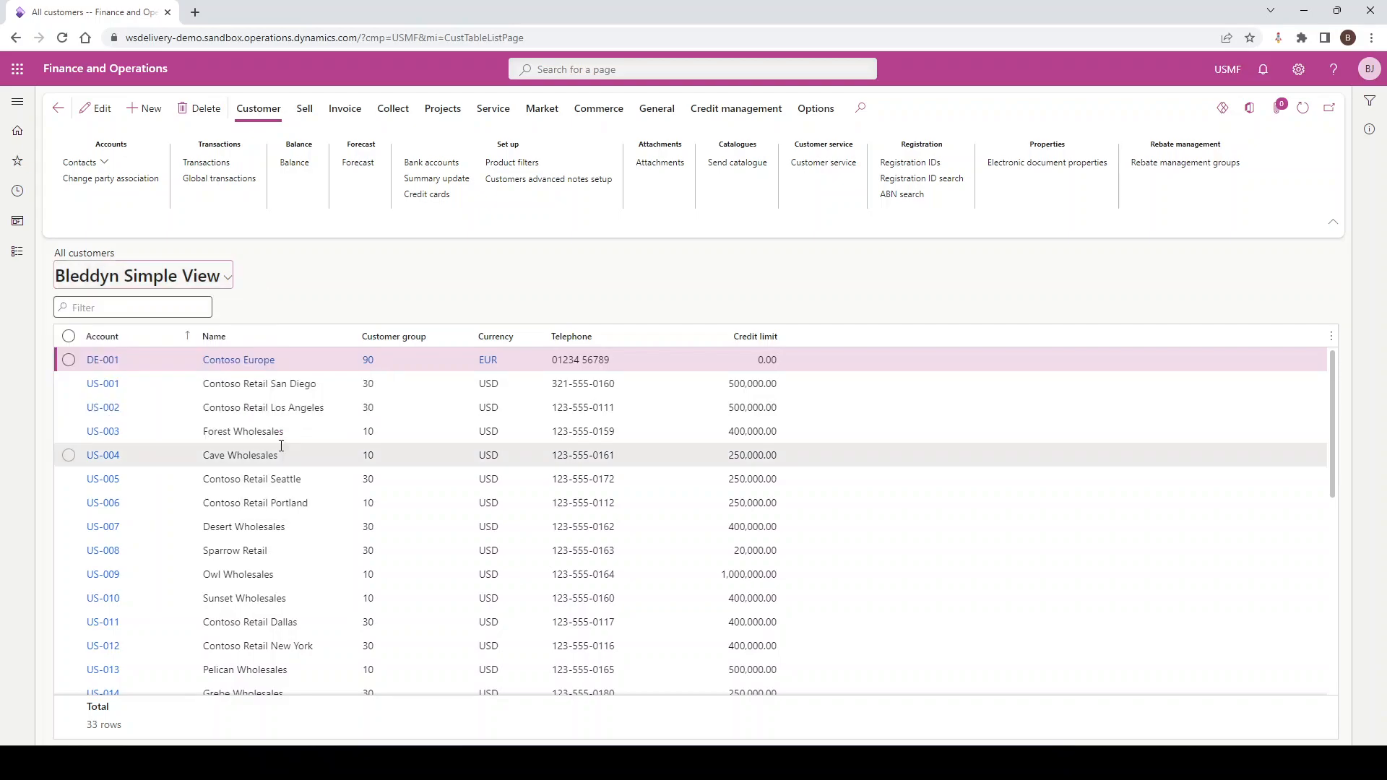
Check the default marker in the list of views and reopen All customers from the dashboard to test it
click(229, 281)
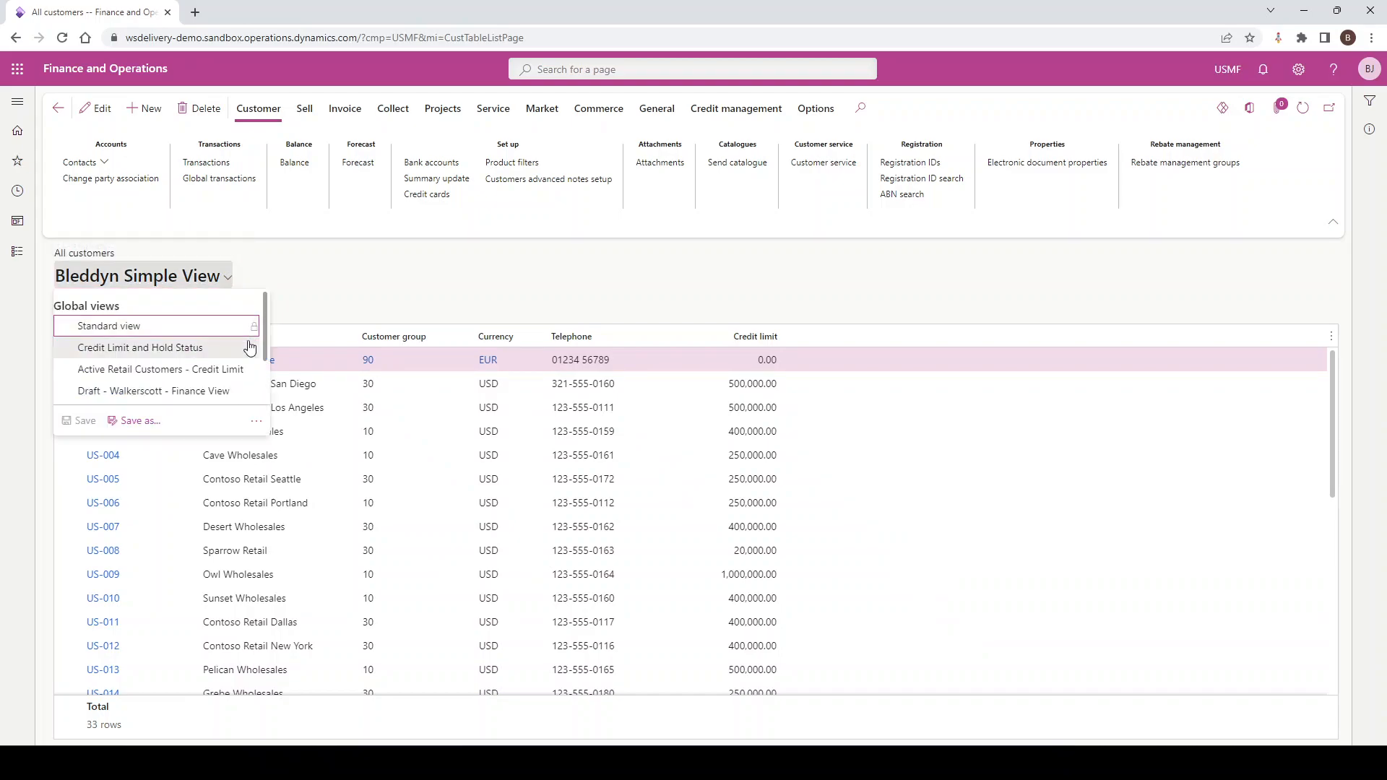
scroll(155, 354, down, 2)
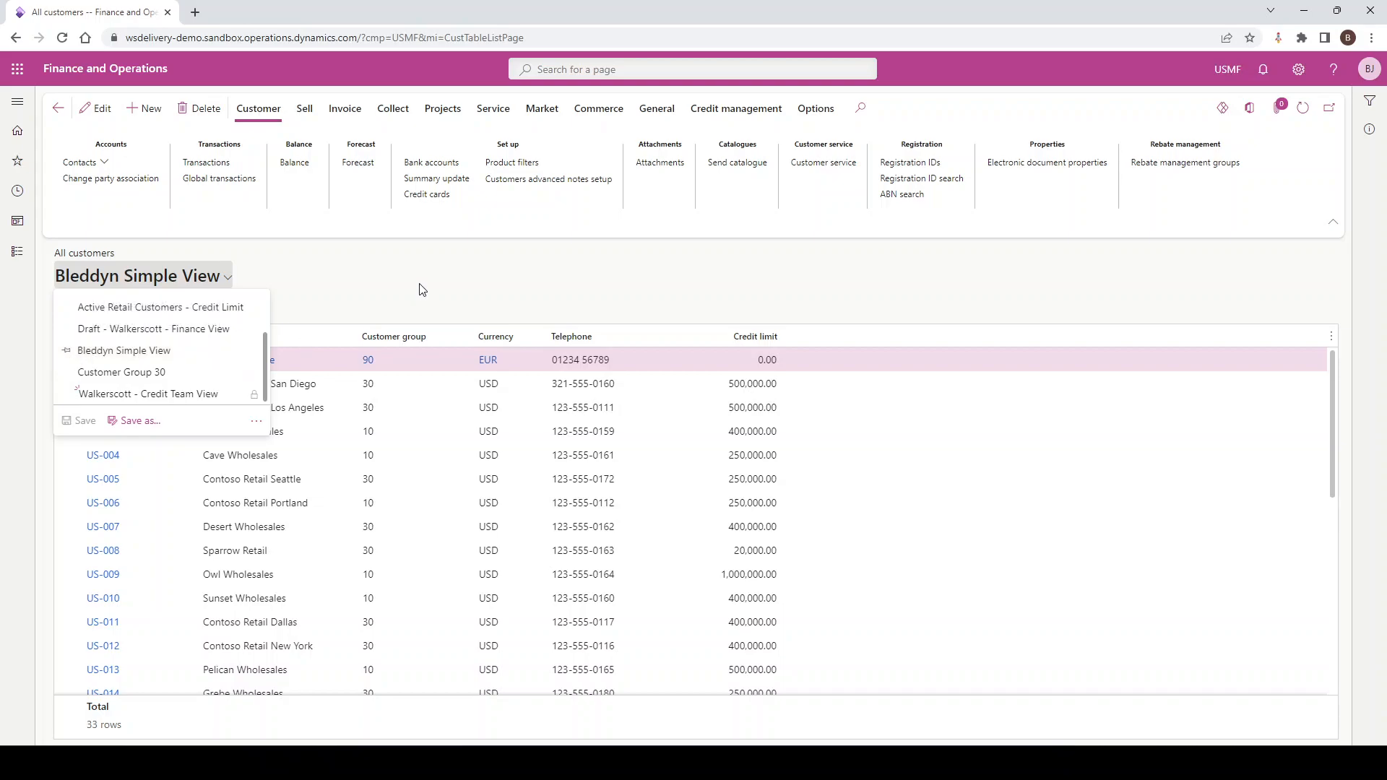
click(374, 294)
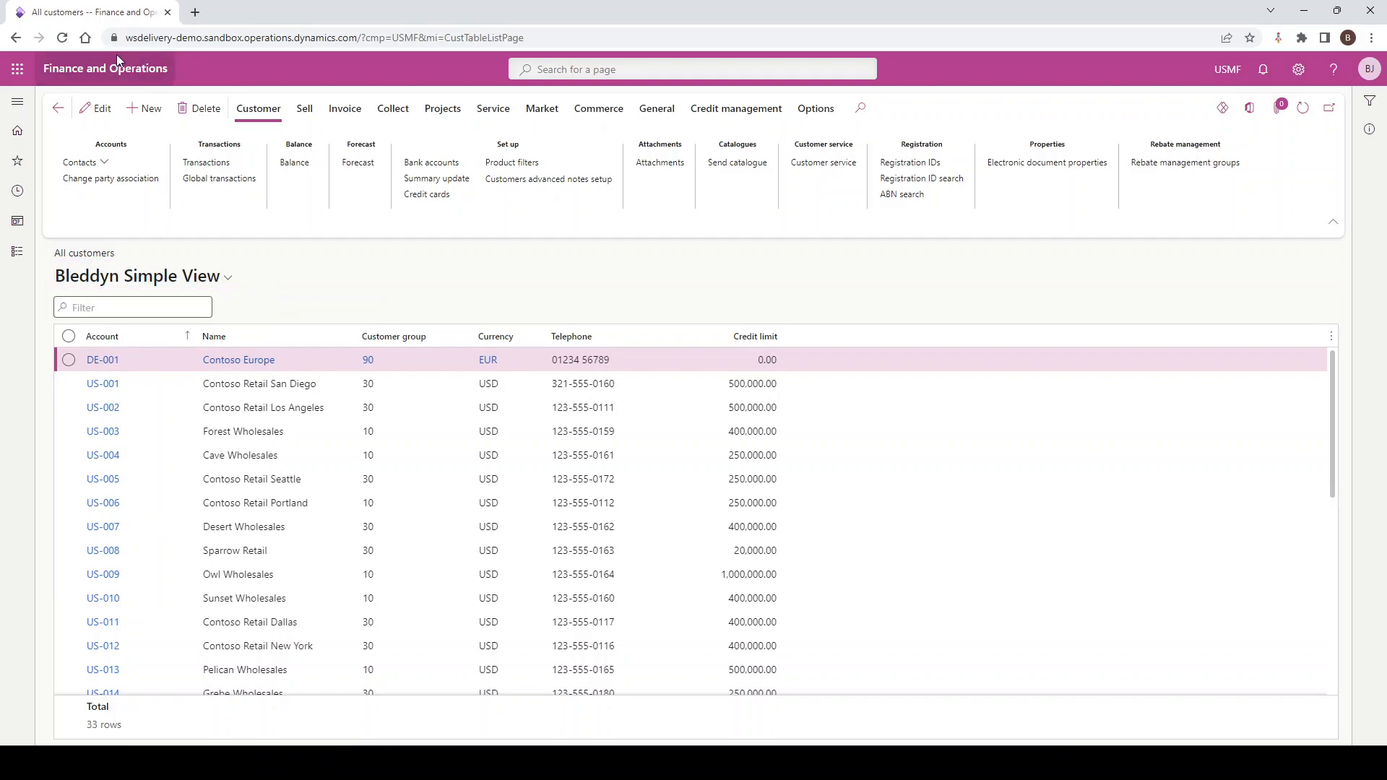
click(114, 67)
click(16, 104)
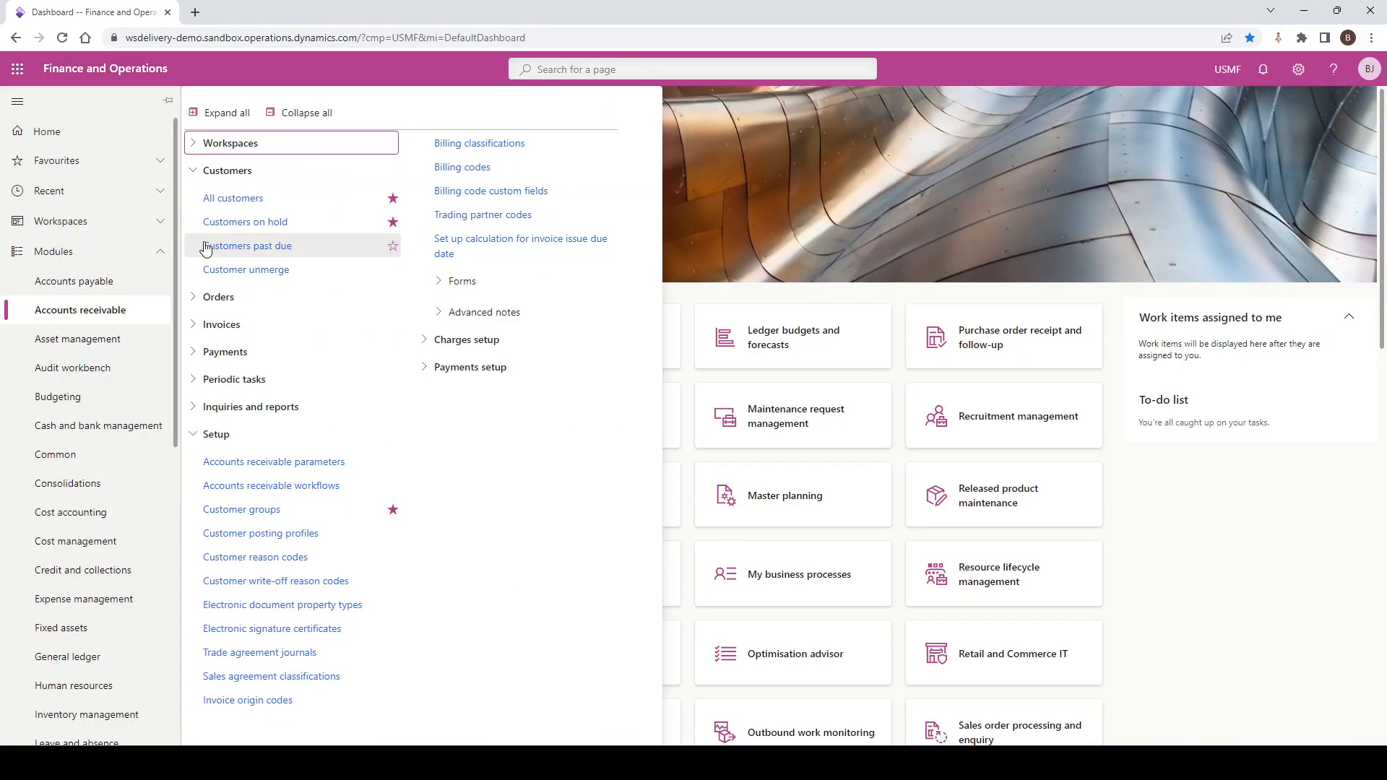
click(221, 212)
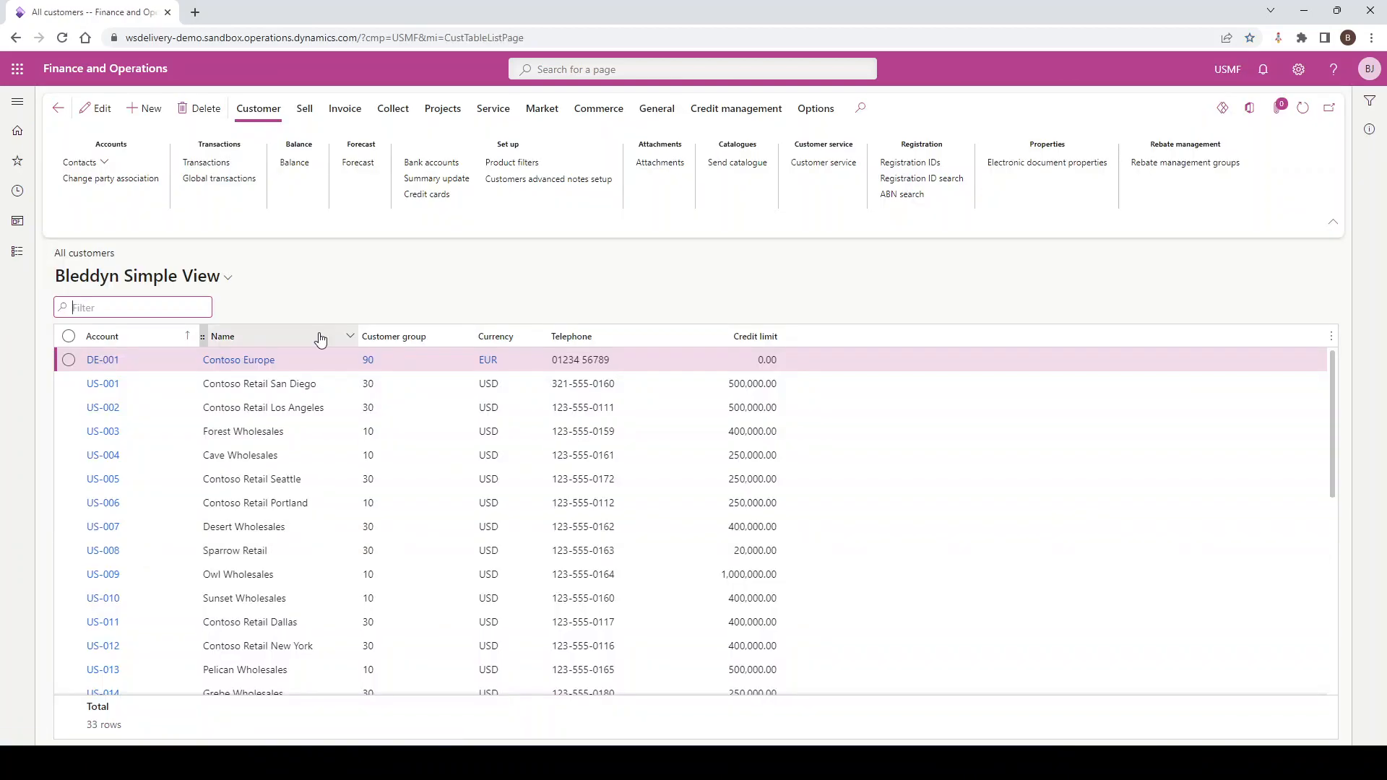
Switch All customers to the Standard view and pin that view as the page's default
click(188, 276)
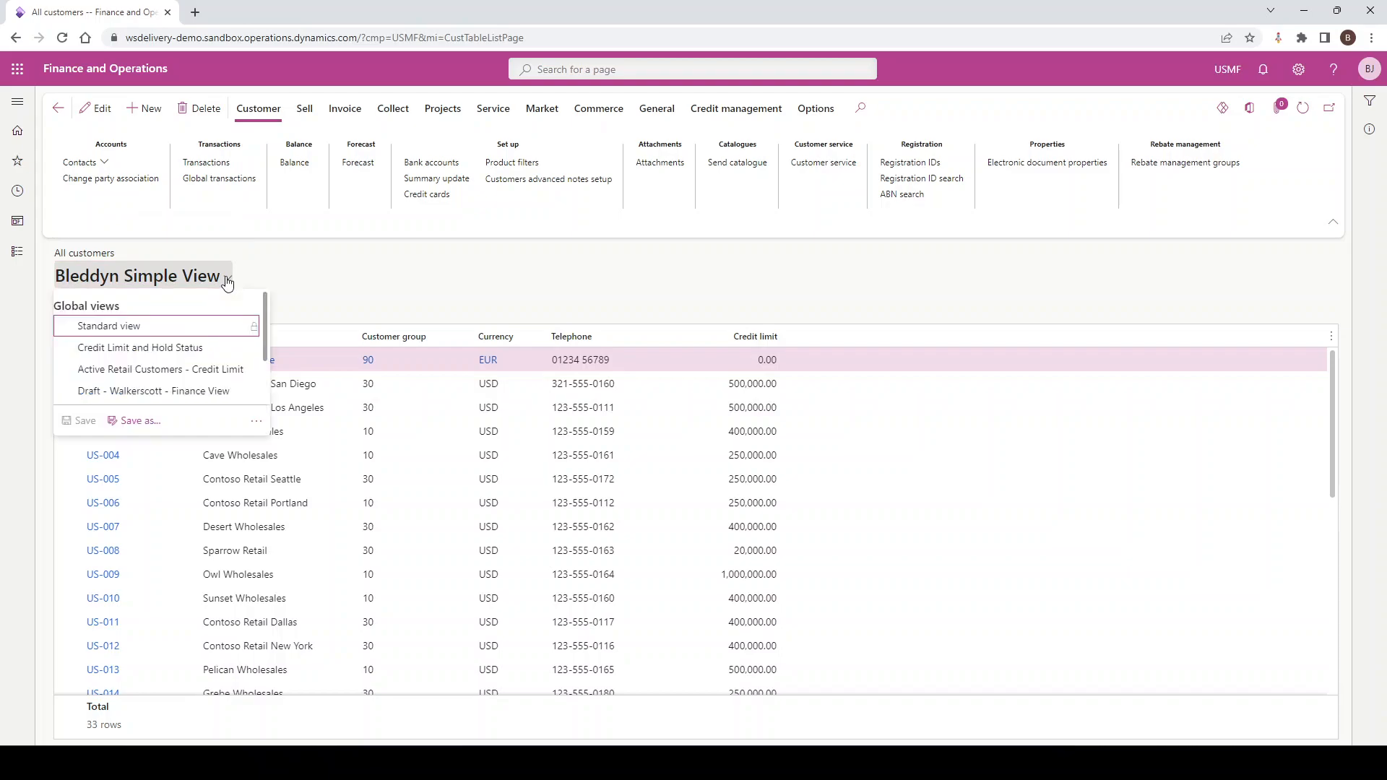
click(133, 326)
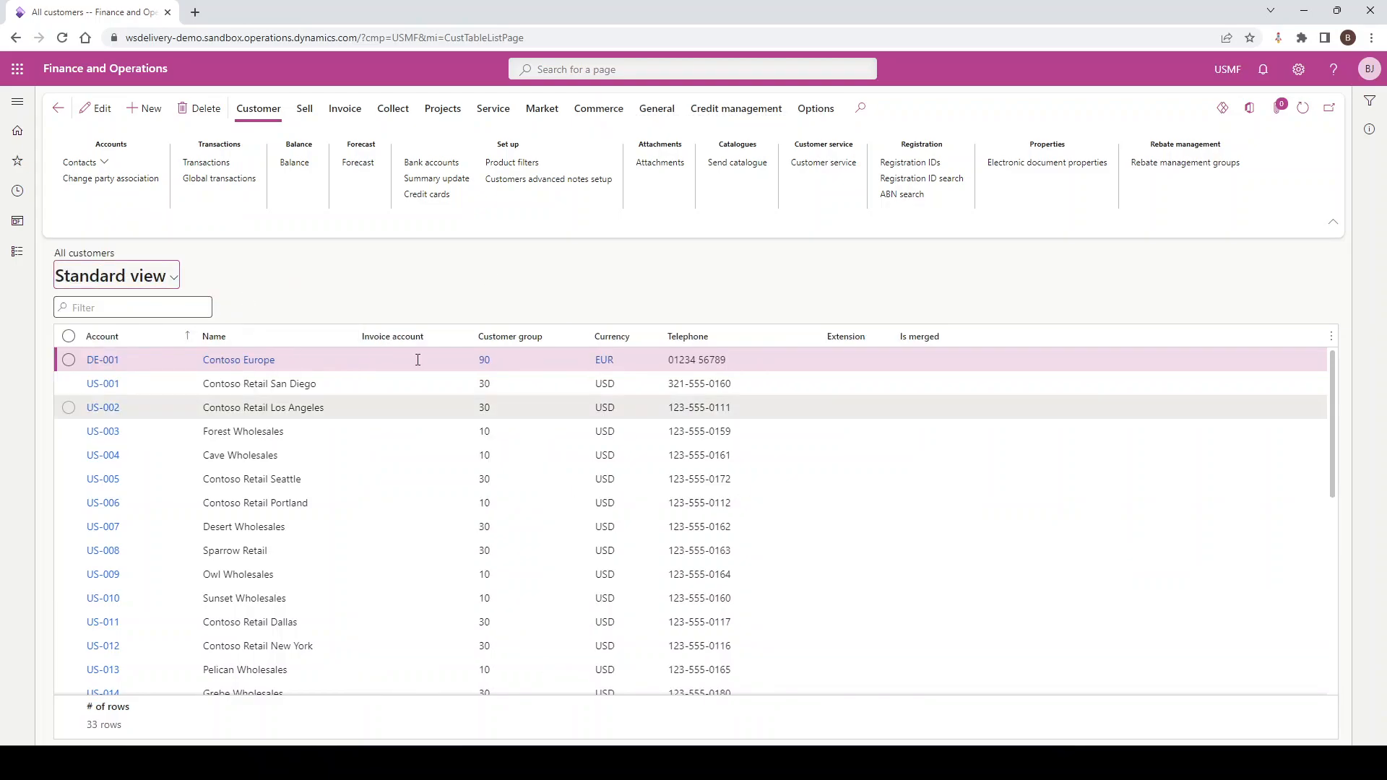
click(173, 278)
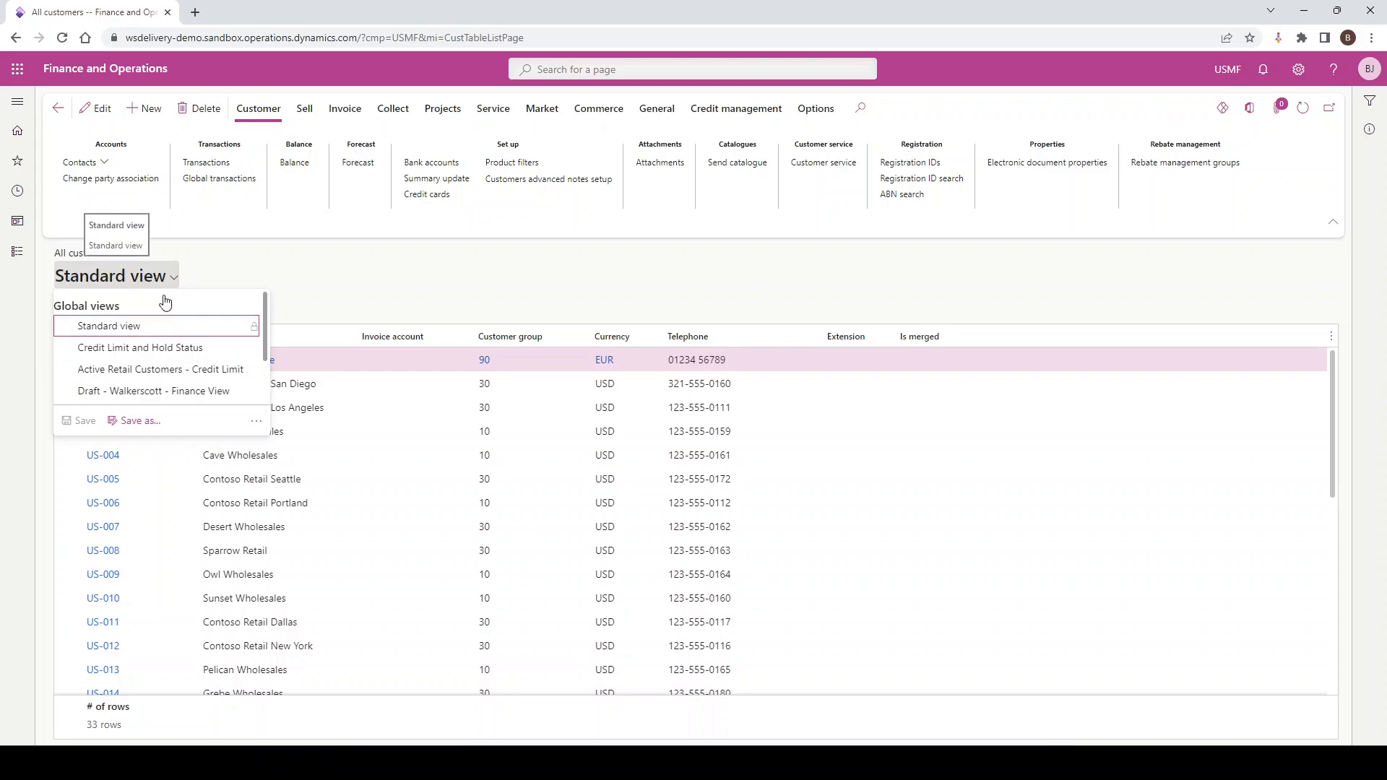
click(252, 426)
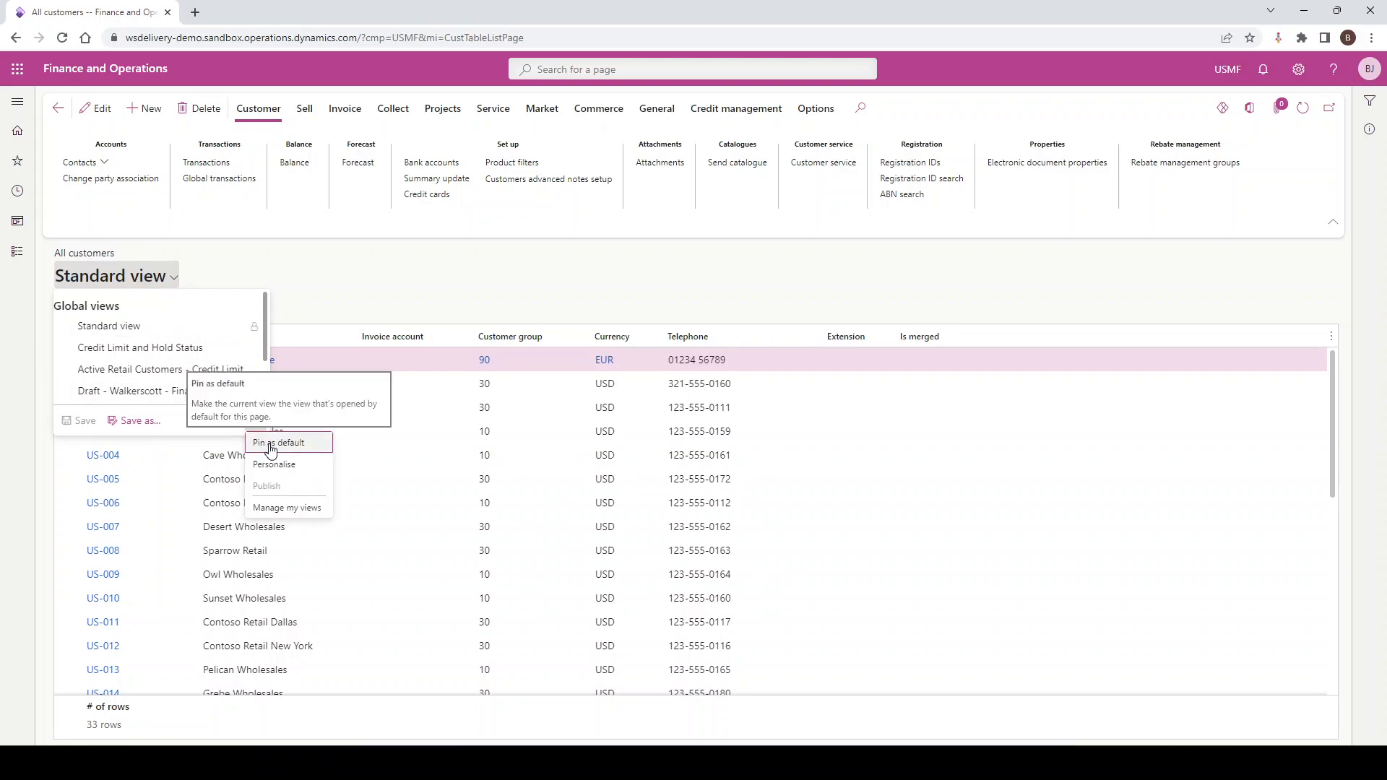
click(269, 449)
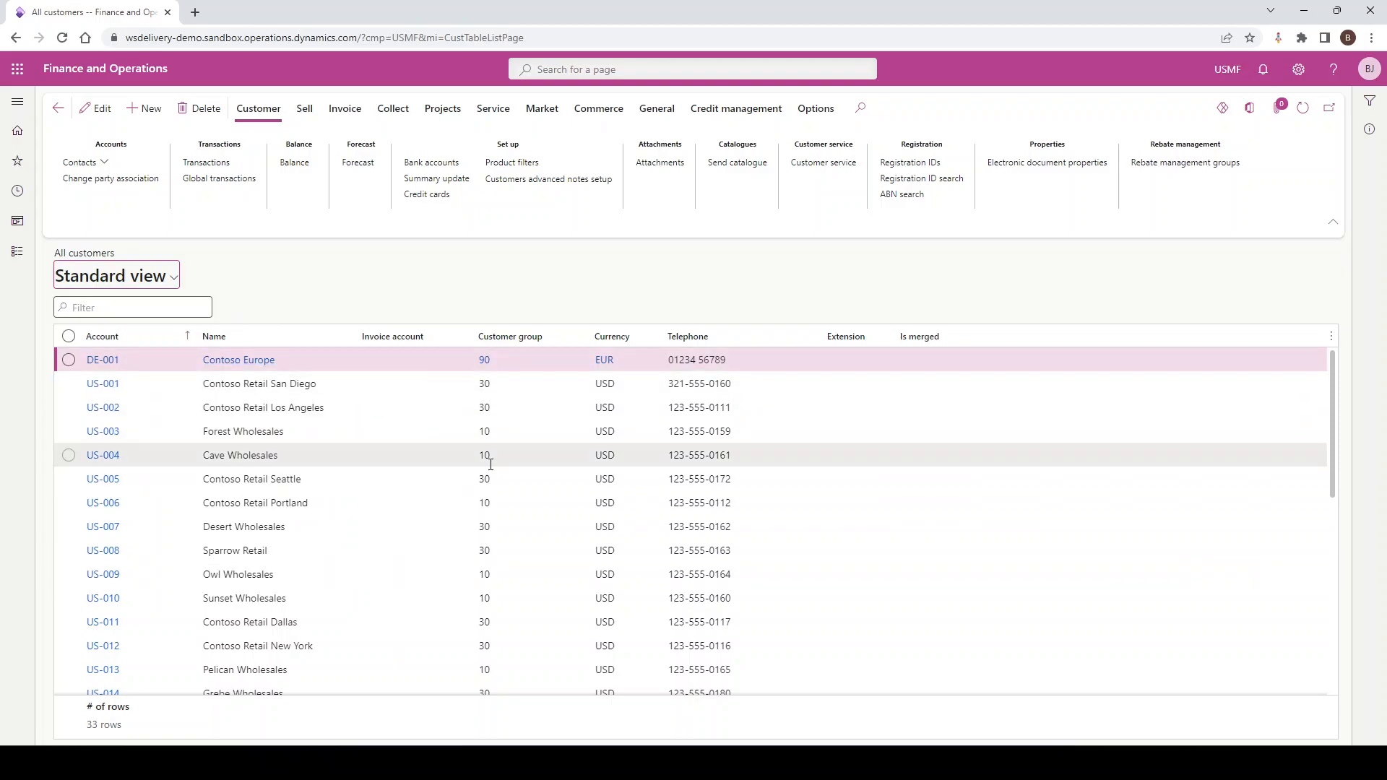
mouse_move(490, 465)
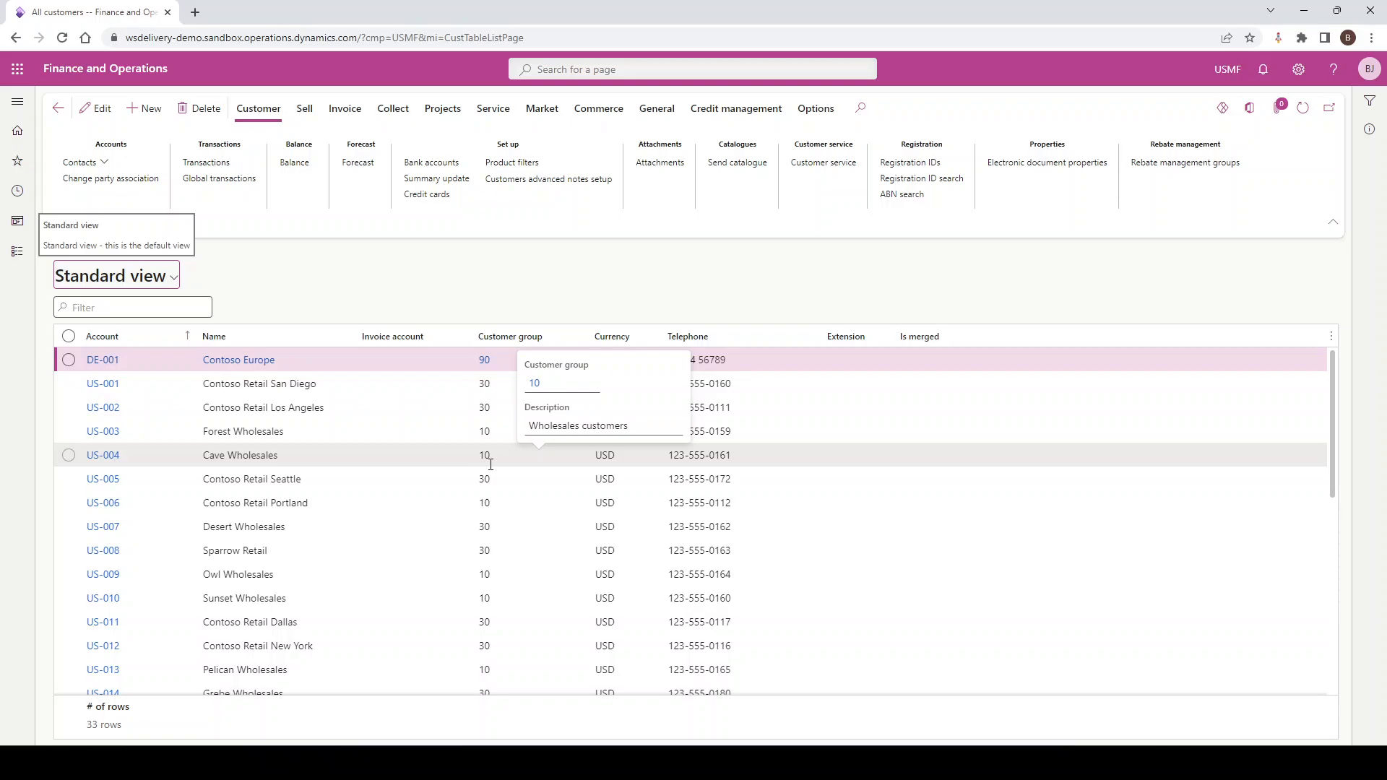
Look through the available views of All customers and open the management of personal views
click(172, 279)
scroll(134, 354, down, 2)
scroll(135, 342, up, 1)
scroll(136, 343, up, 2)
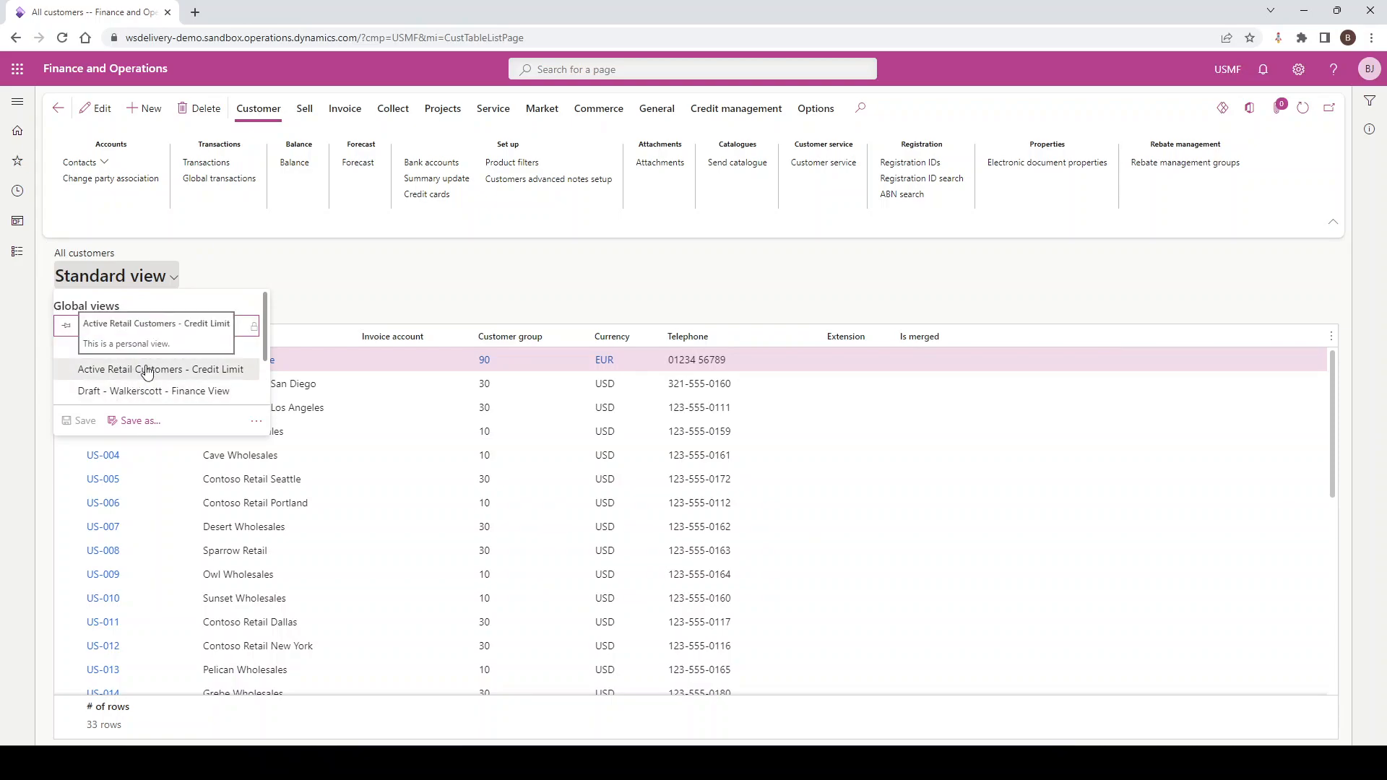
click(257, 424)
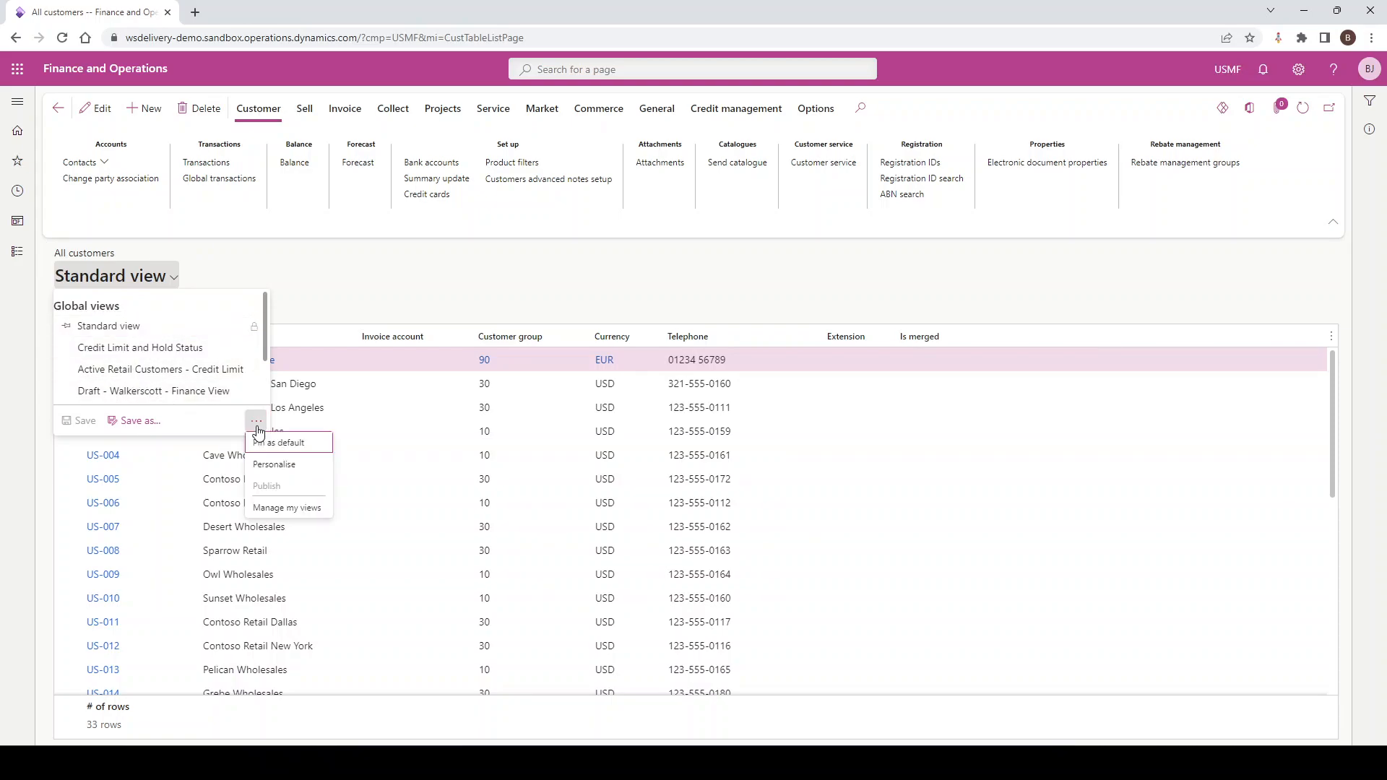
click(272, 509)
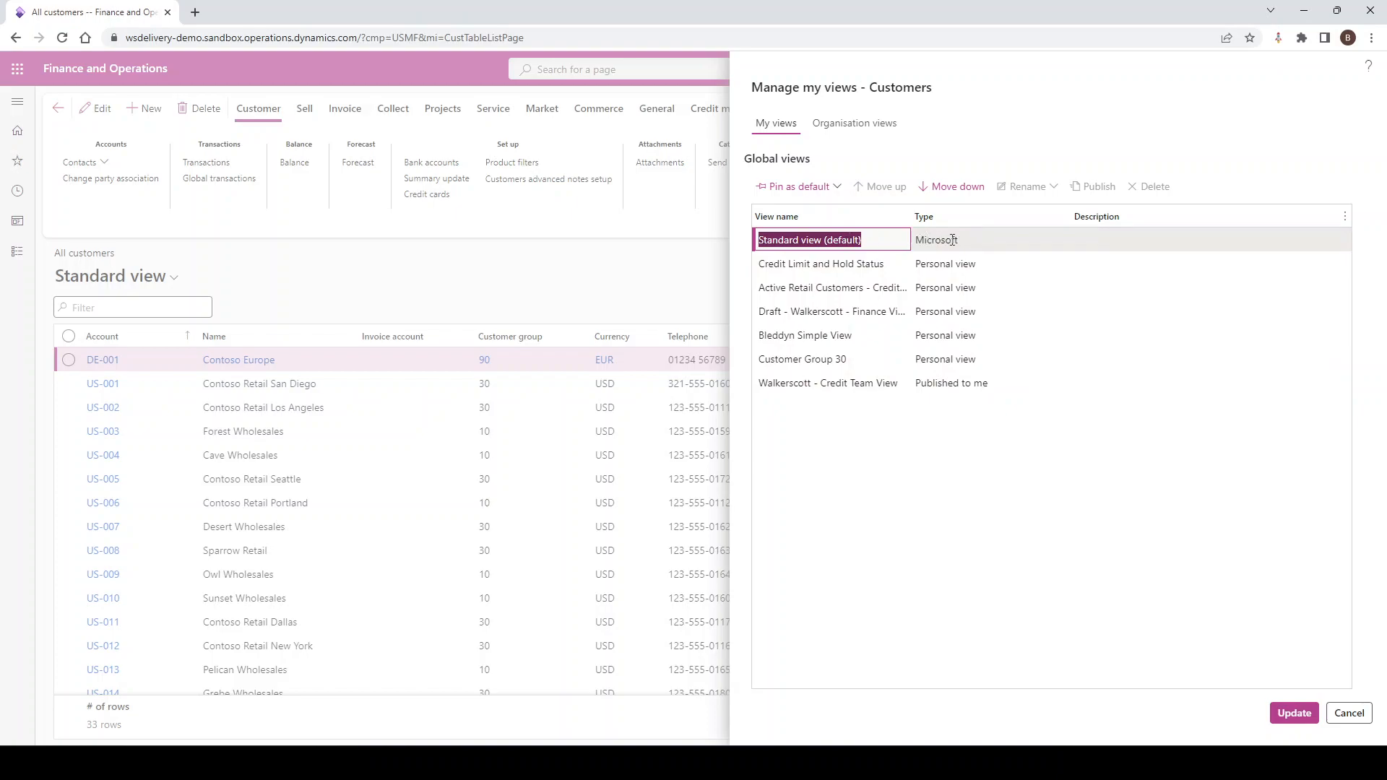
Examine the type of each listed view, from the personal views to the published Walkerscott - Credit Team View
click(942, 262)
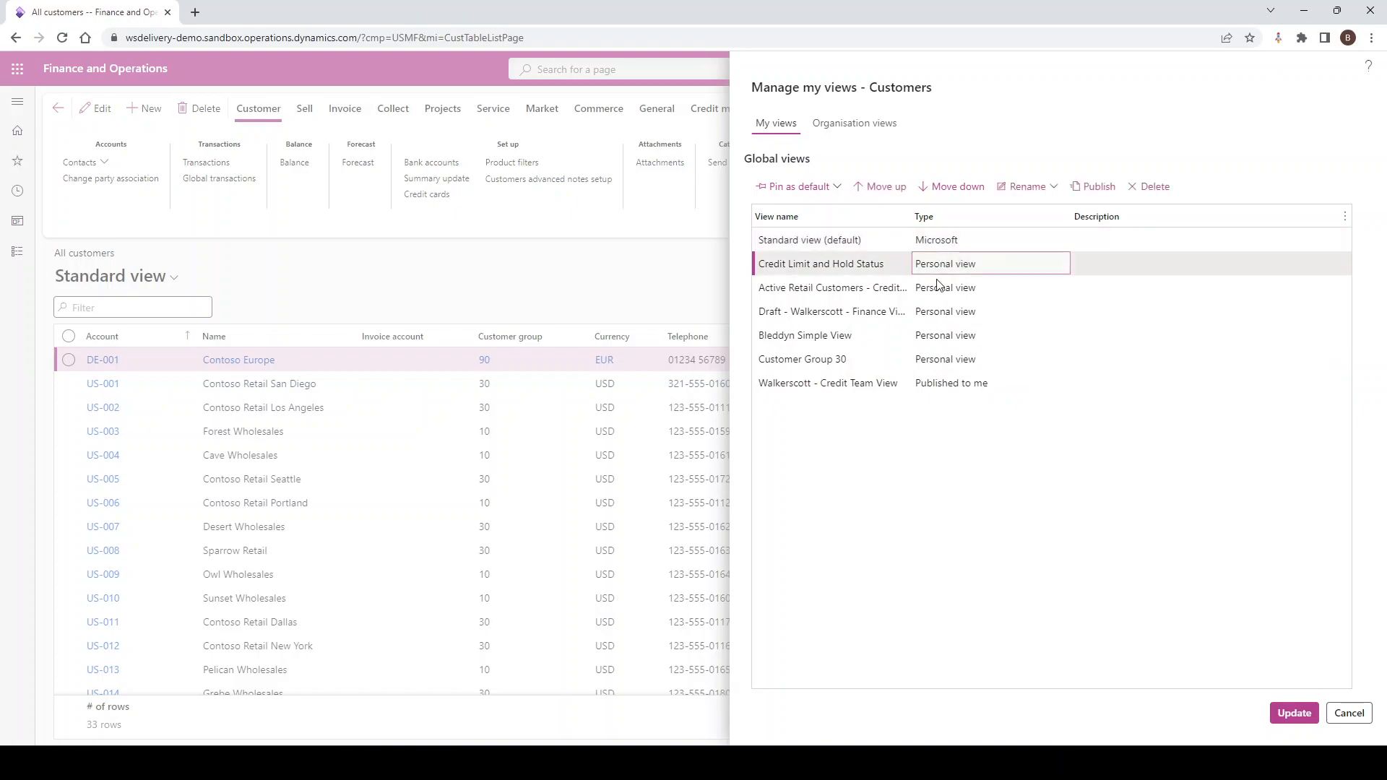
click(939, 287)
click(936, 311)
click(933, 337)
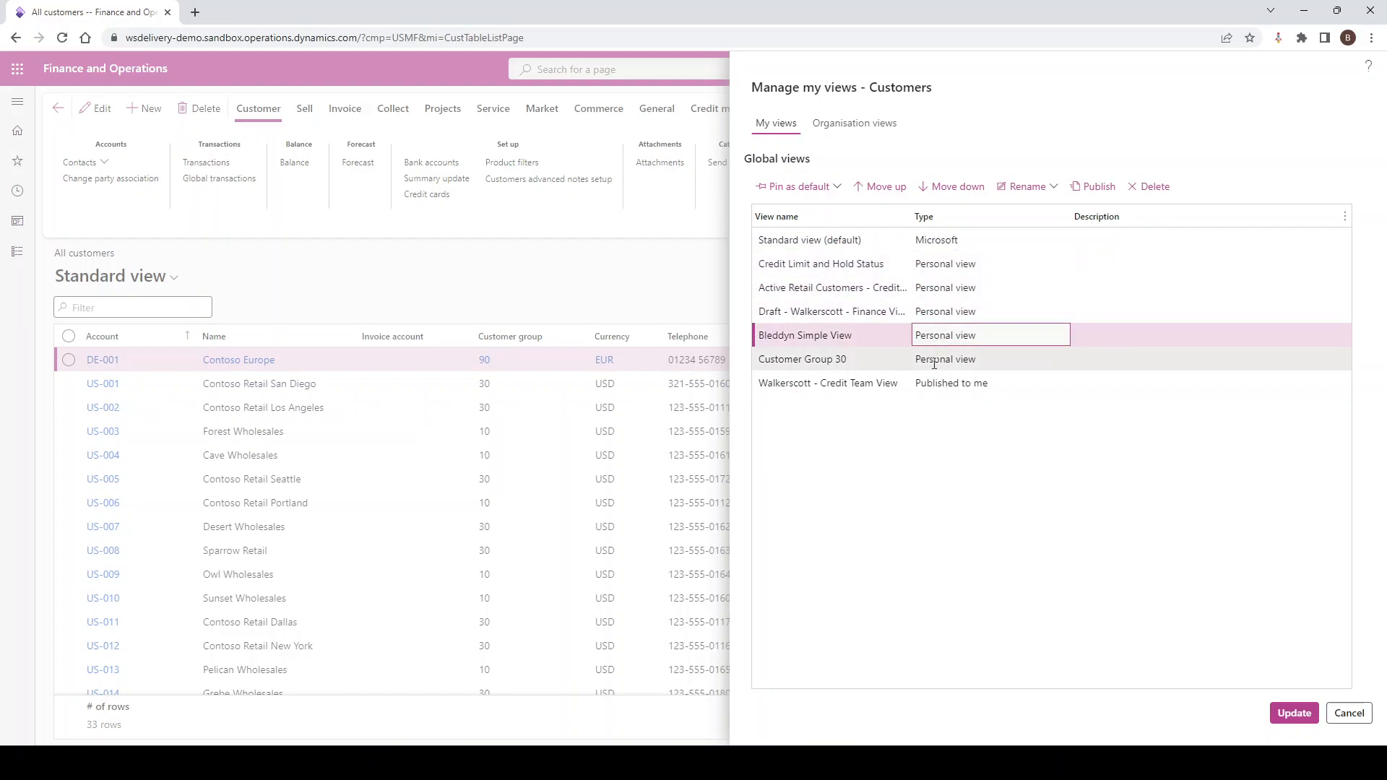
click(934, 360)
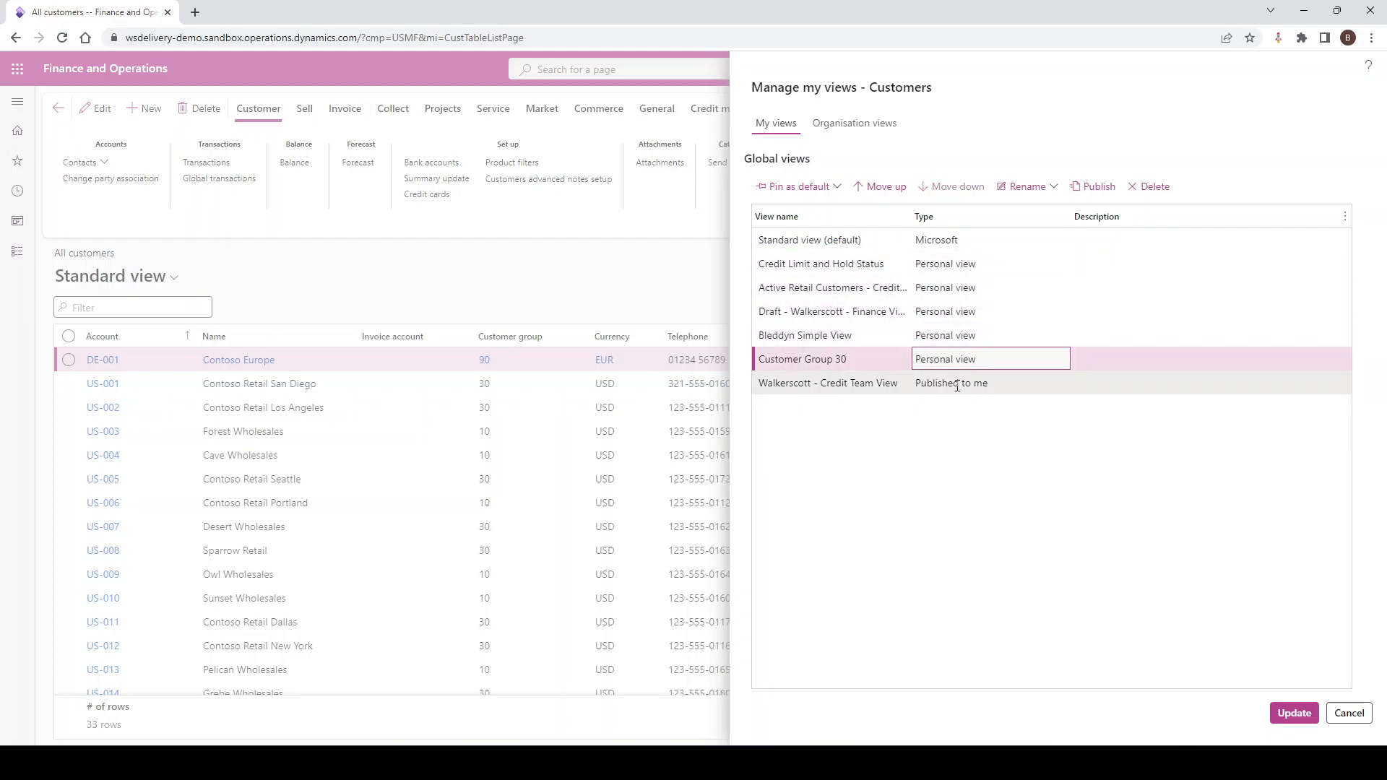
click(961, 385)
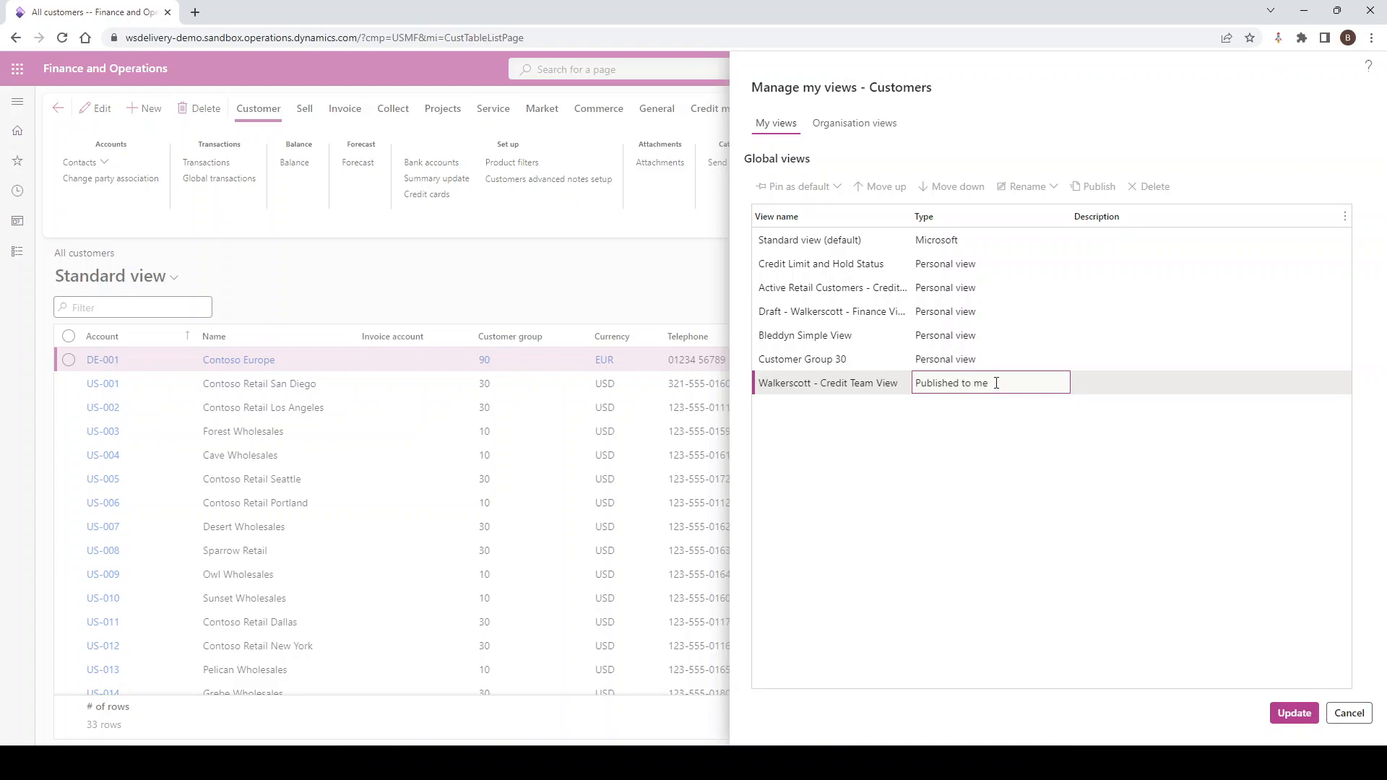
drag(987, 382, 914, 383)
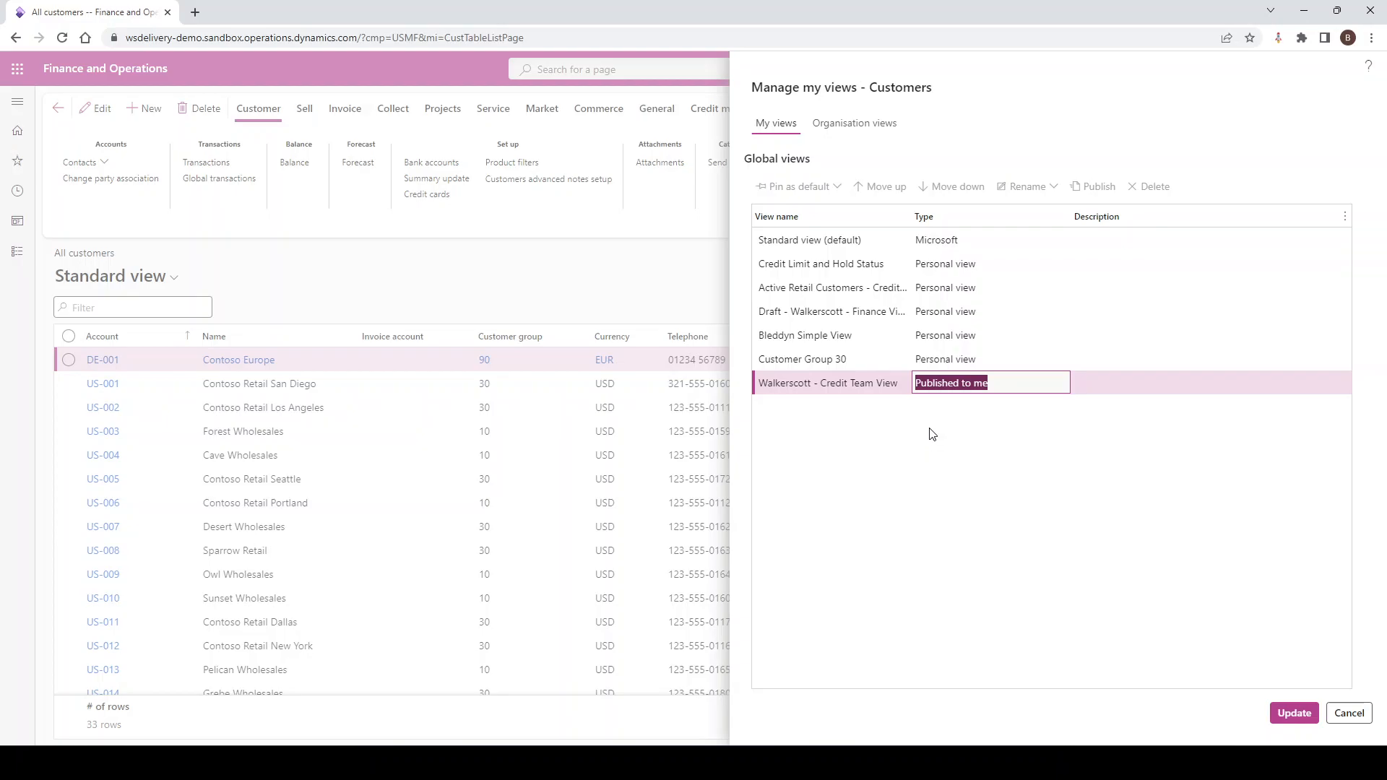
Delete the Draft - Walkerscott - Finance View and rename the Customer Group 30 view to Group 30
click(863, 311)
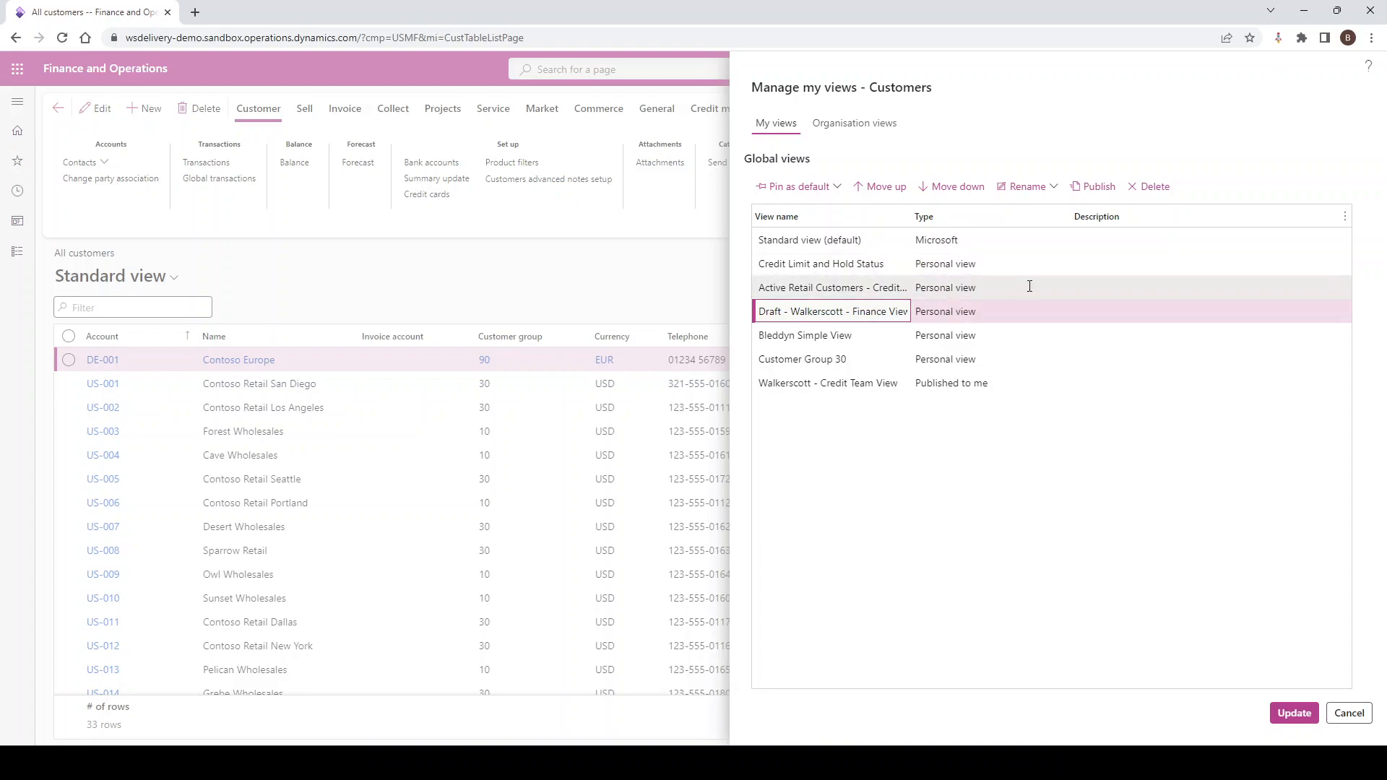
click(1154, 186)
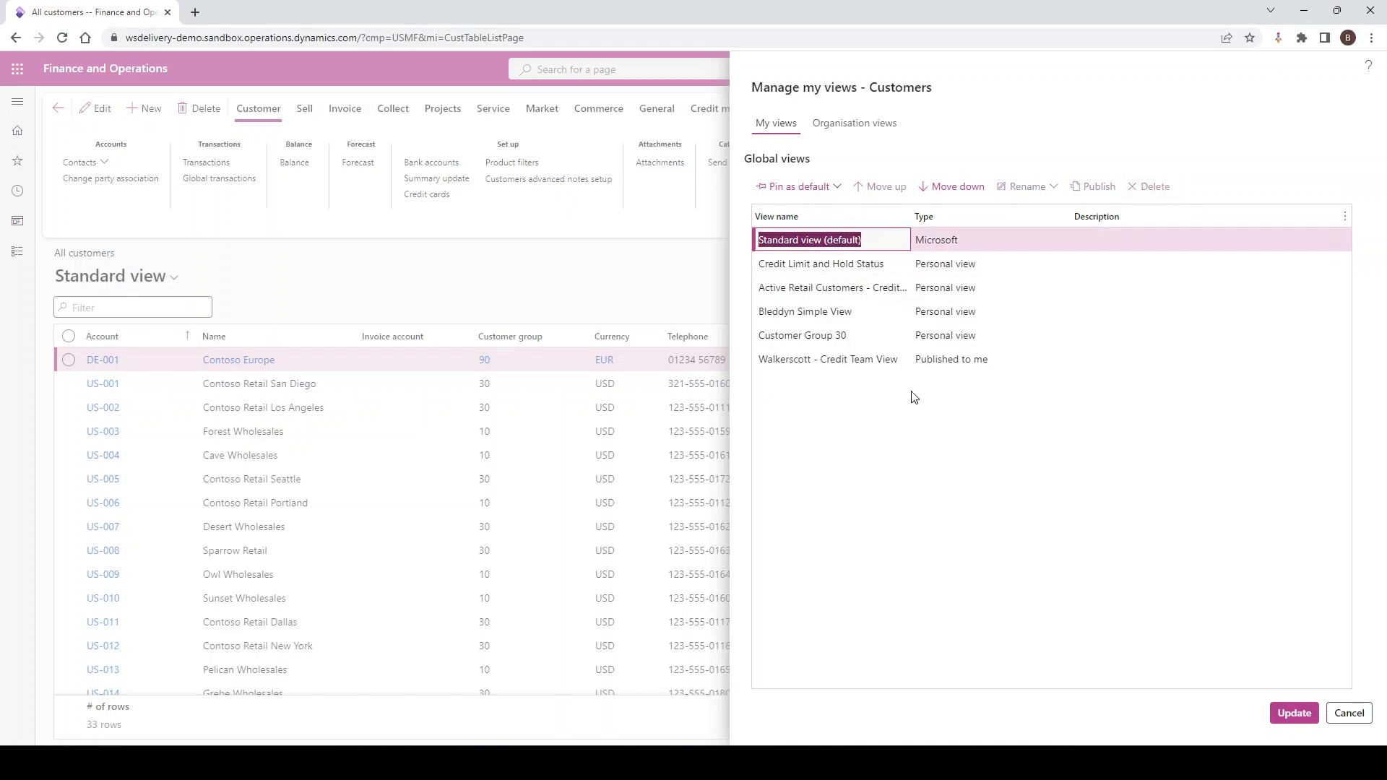
click(816, 333)
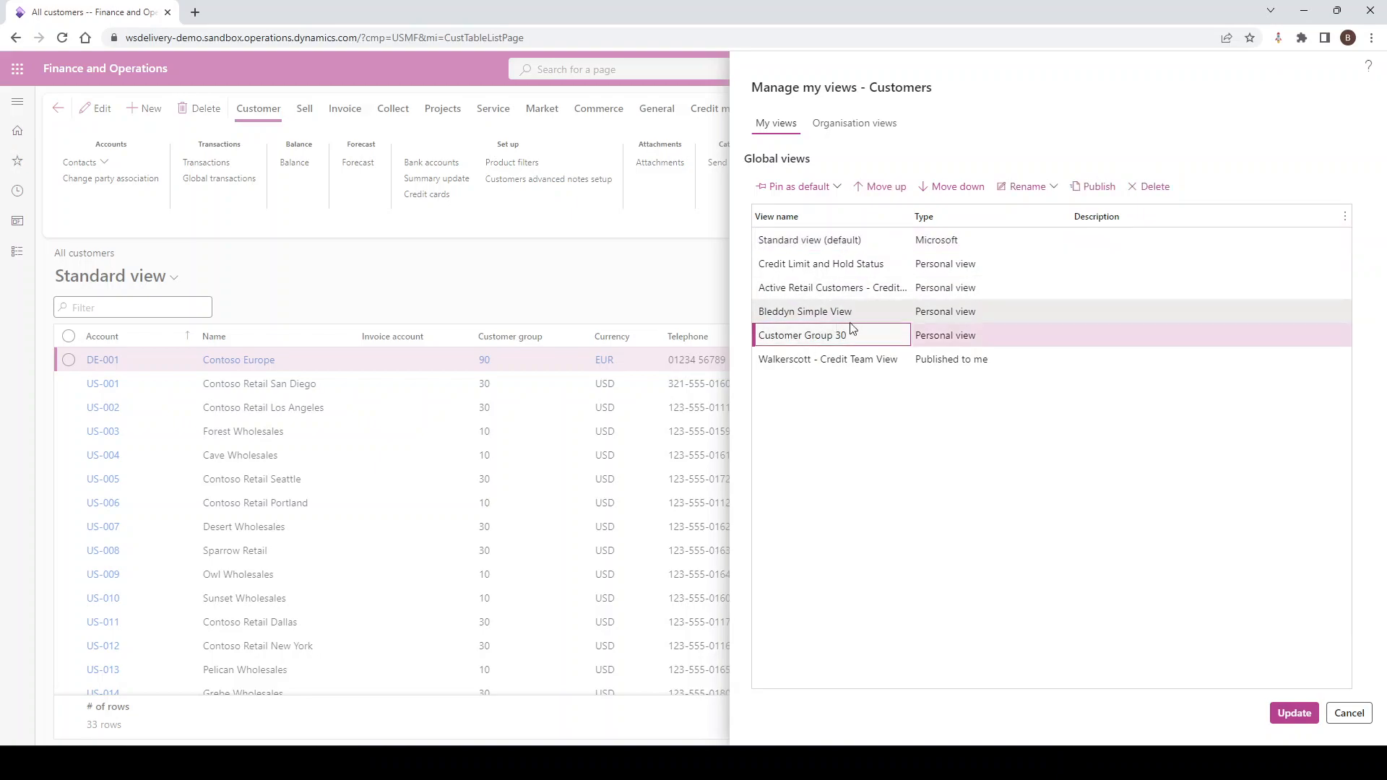
click(1034, 189)
click(1054, 243)
drag(1106, 247, 977, 247)
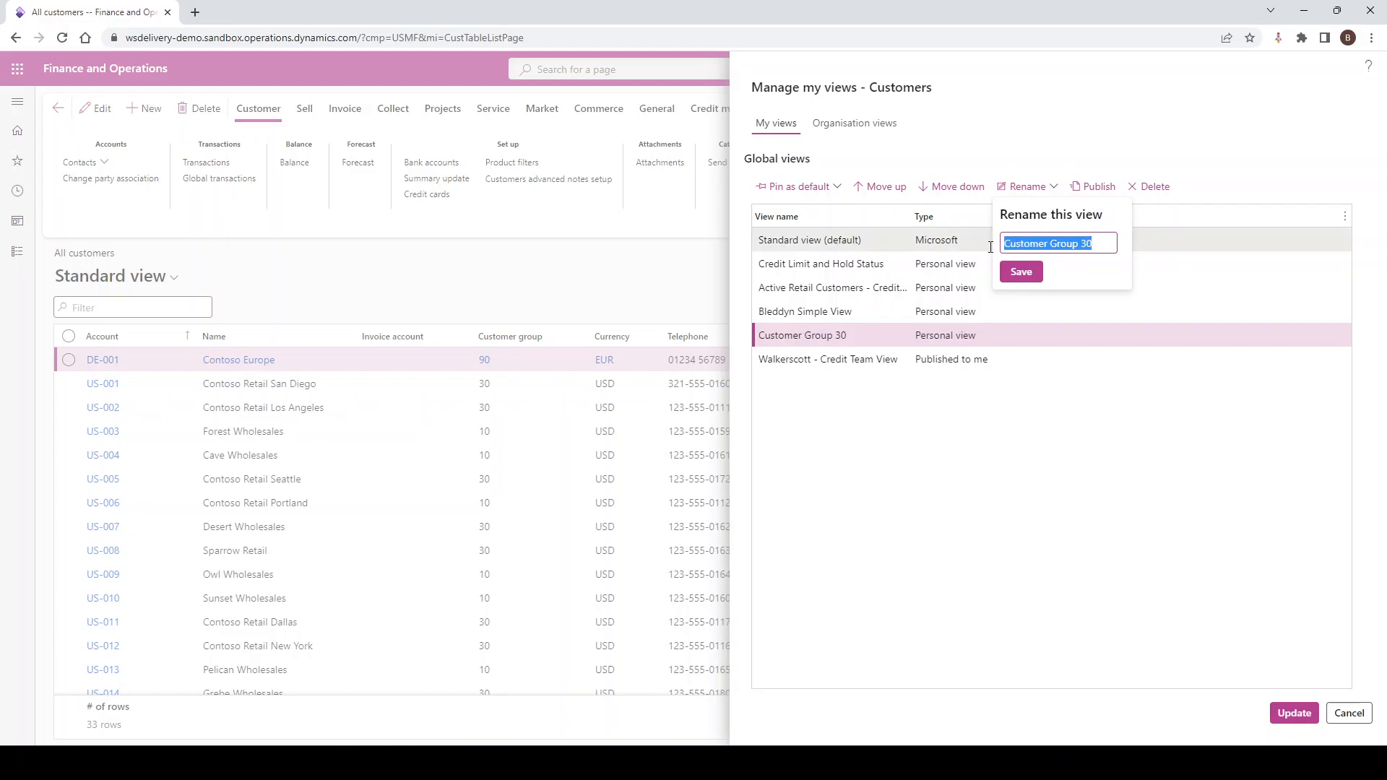
text(Group 30)
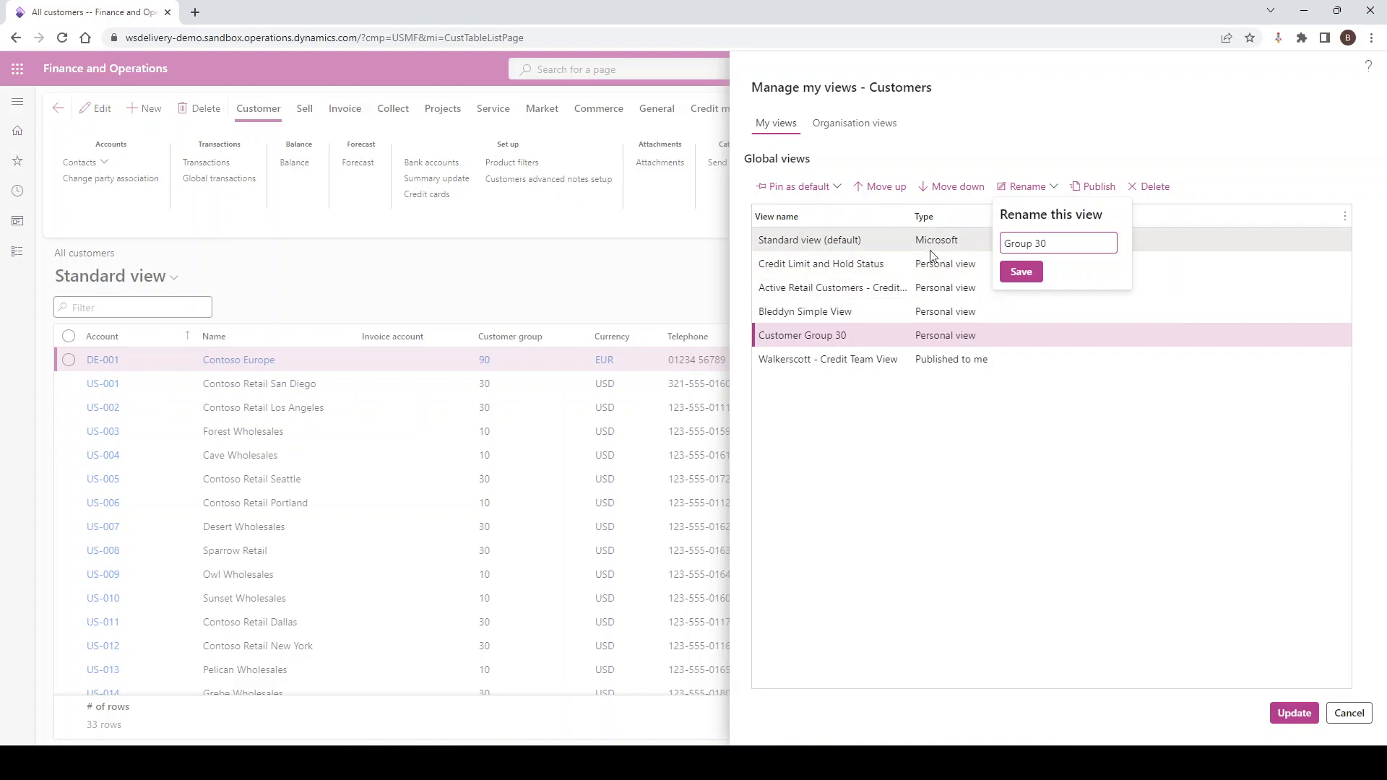
click(1011, 272)
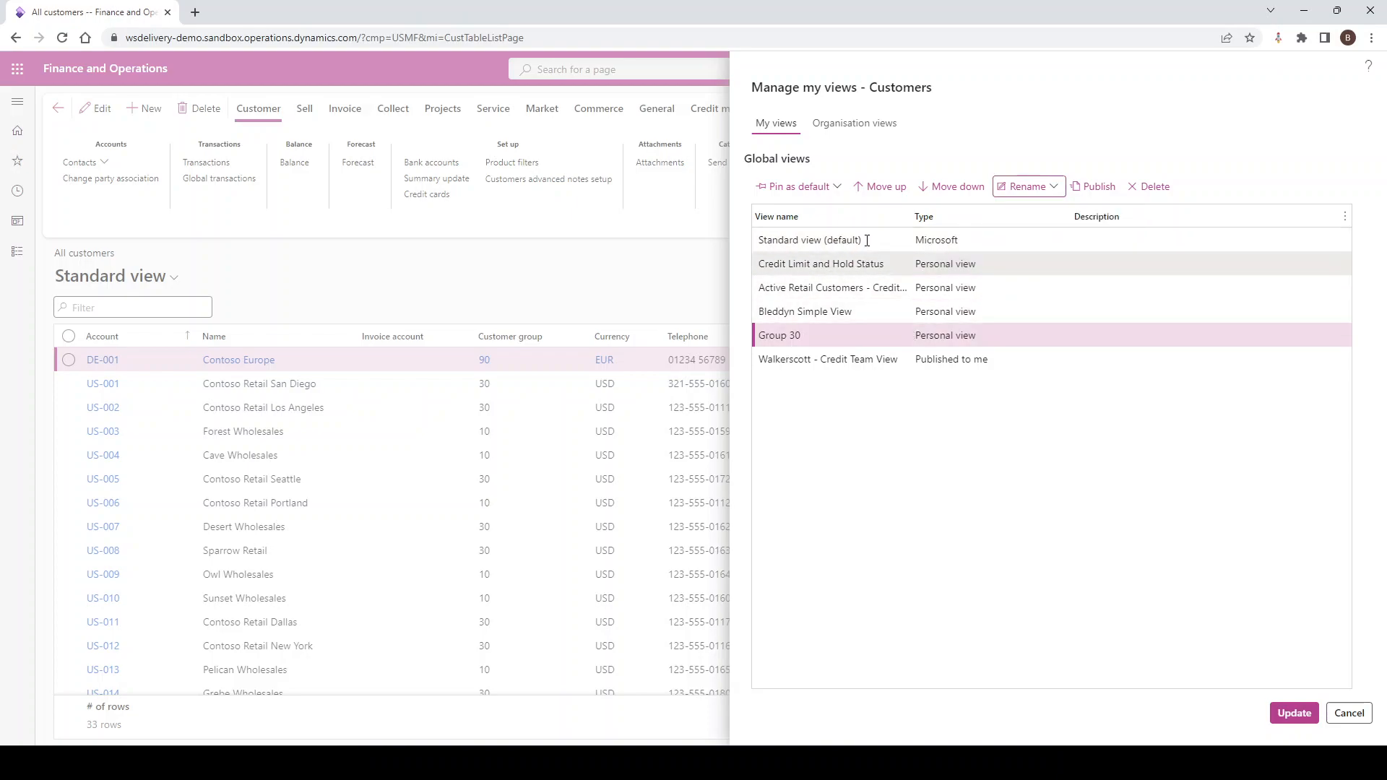
Move the personal Simple View up to first place in the order of global views, above the Standard view
click(828, 315)
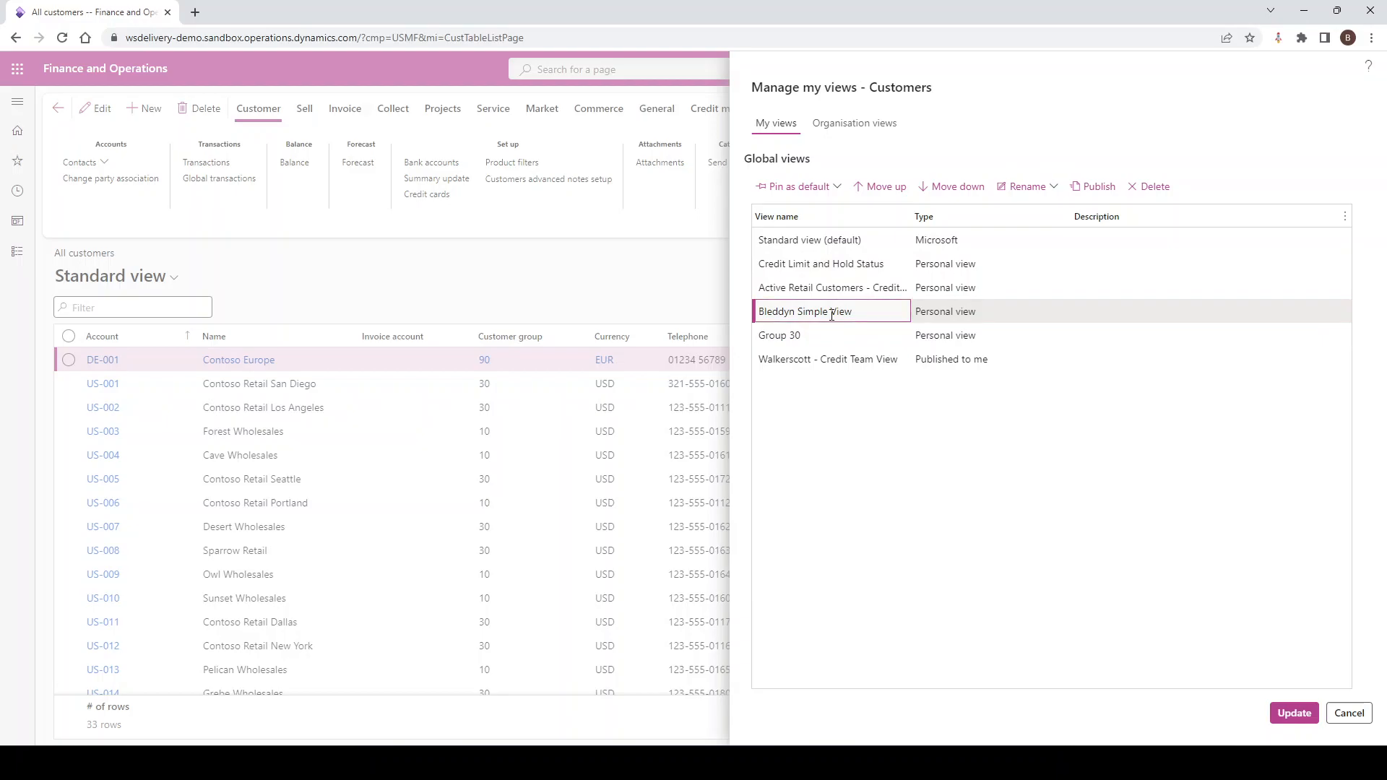
click(888, 189)
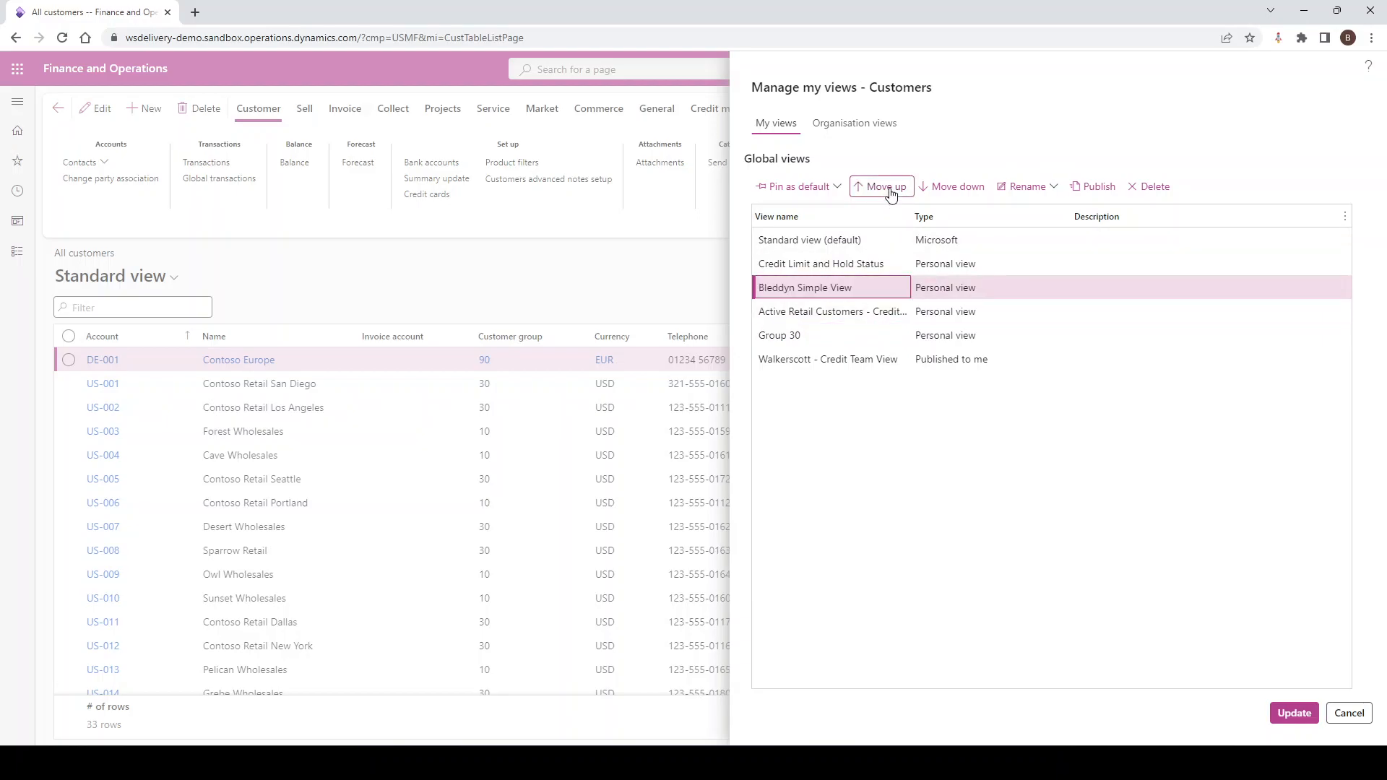
click(888, 189)
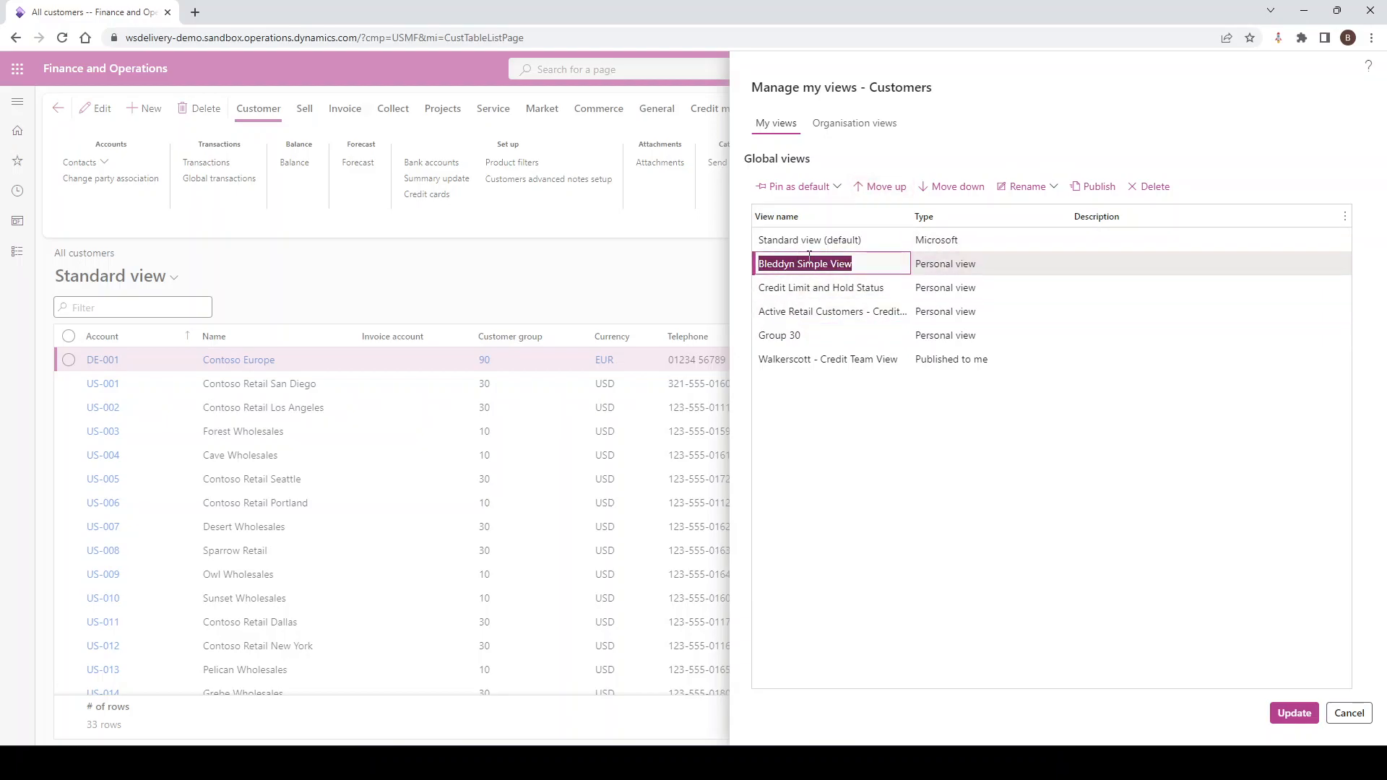
click(889, 187)
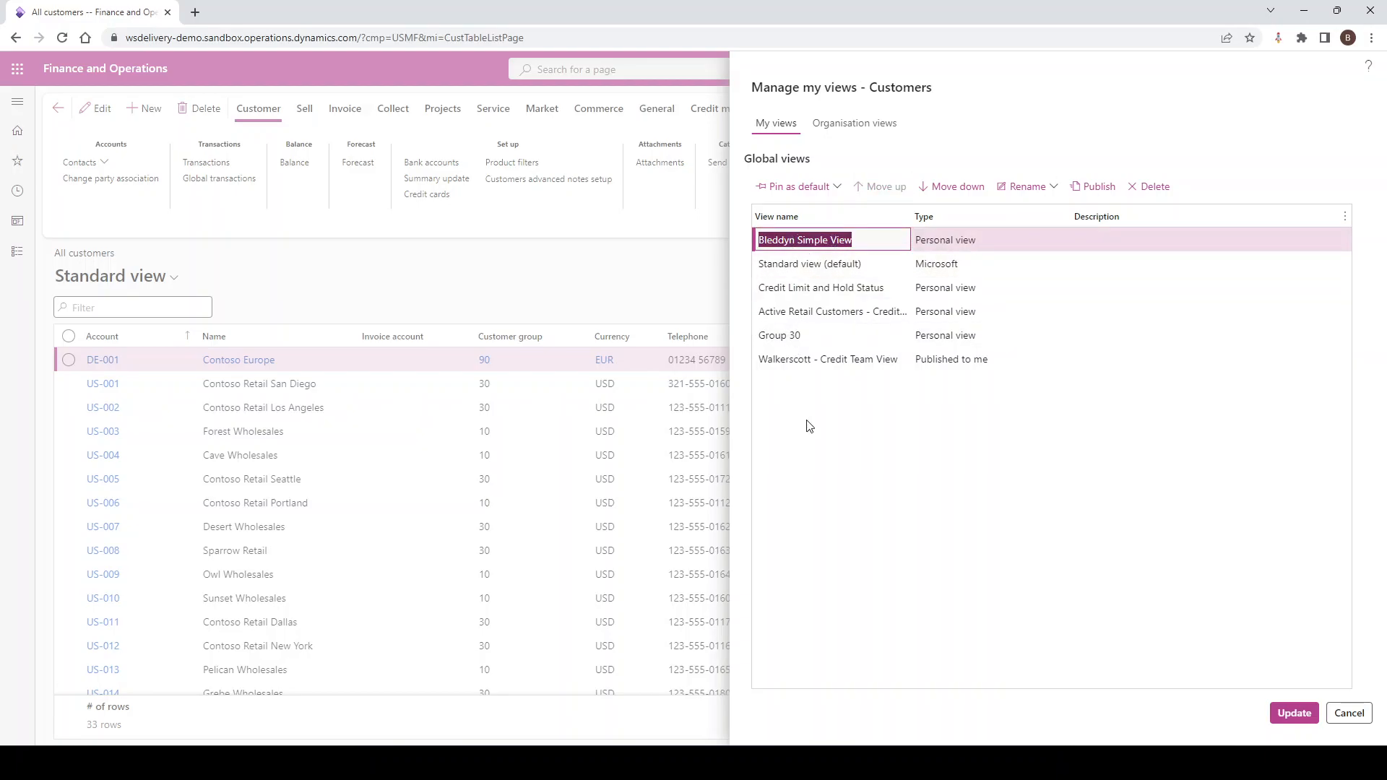
click(927, 246)
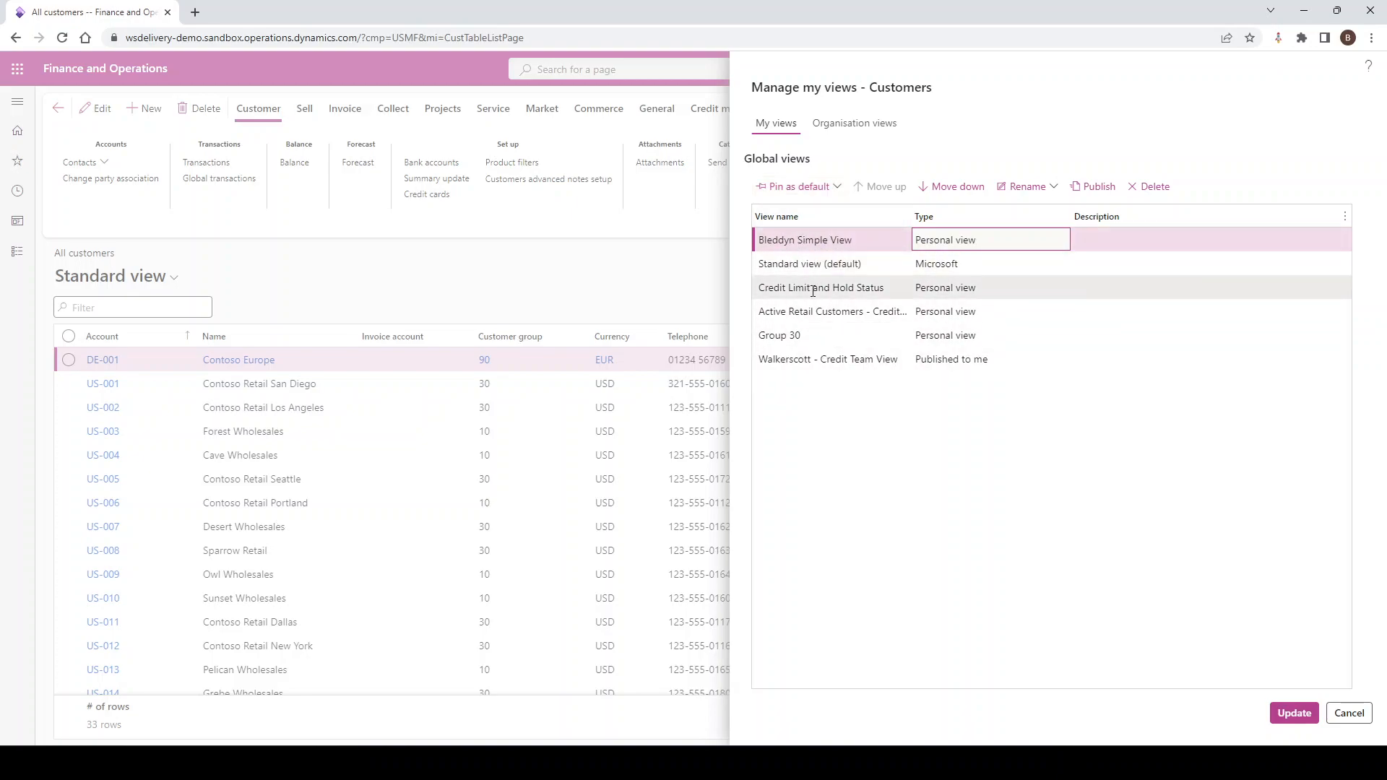
Pin Credit Limit and Hold Status as the default view for all legal entities
click(839, 289)
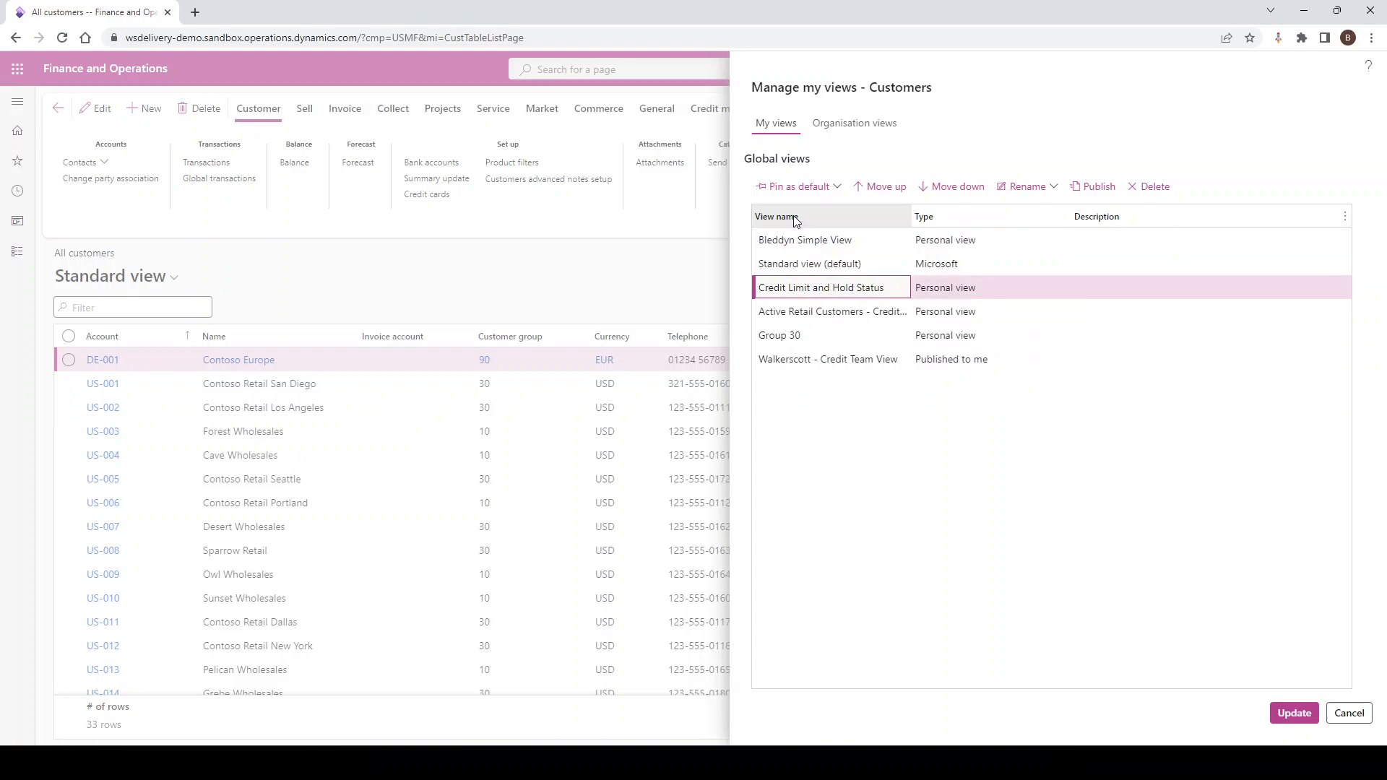
click(821, 191)
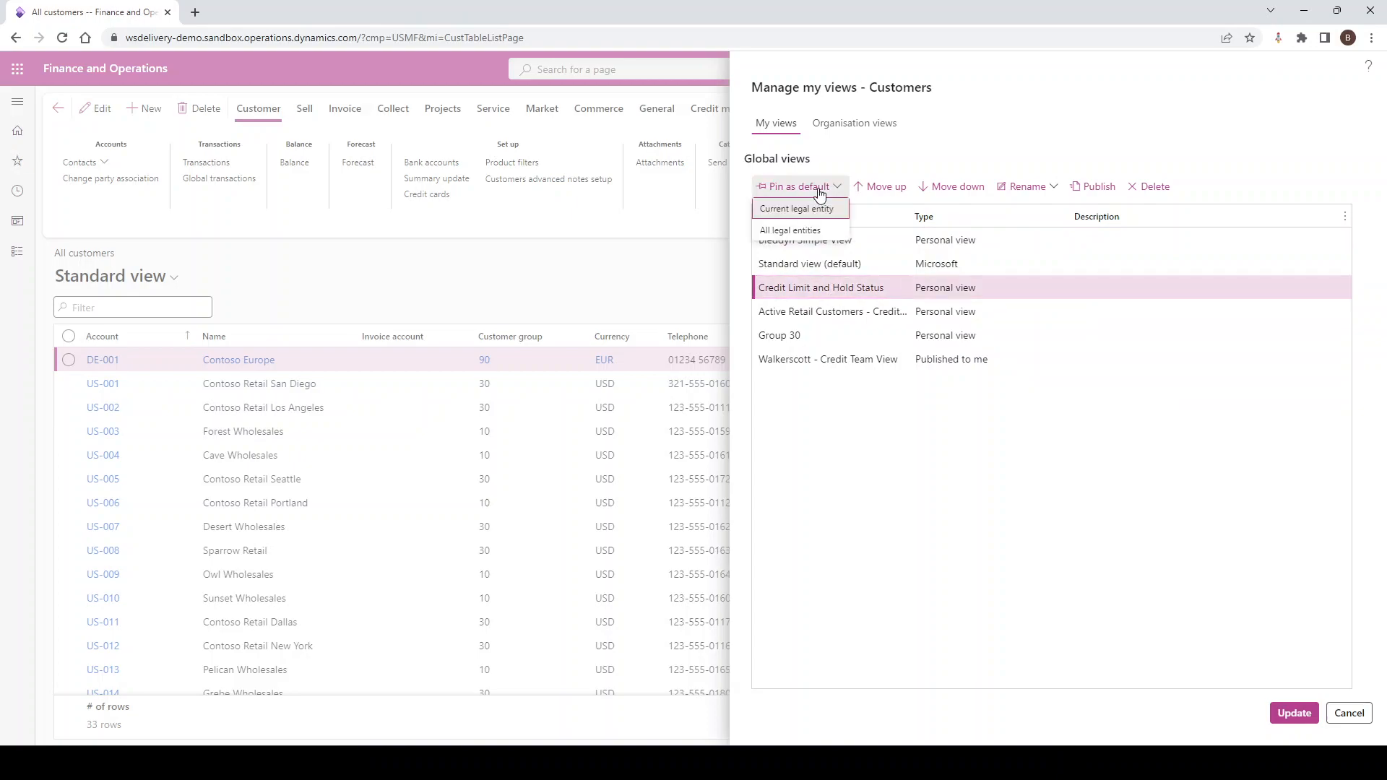
click(794, 231)
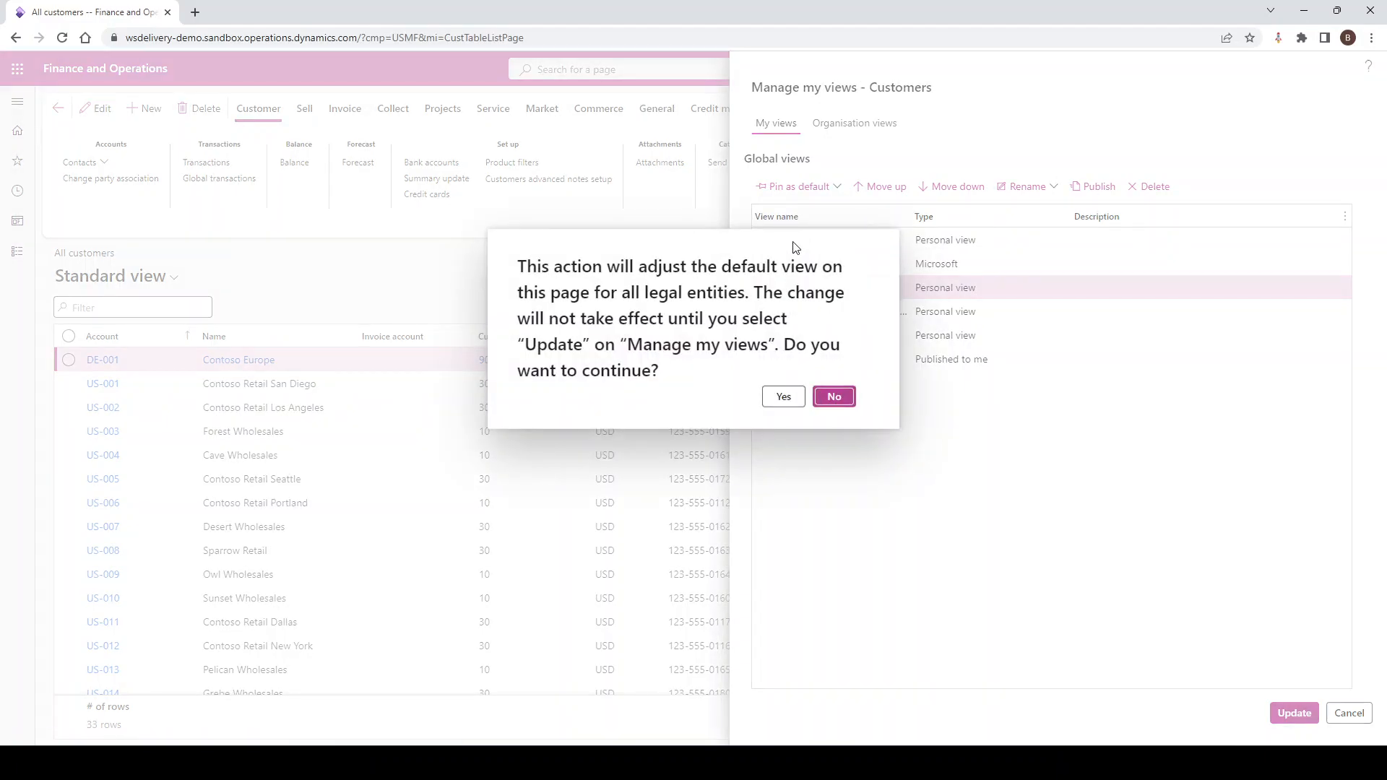
click(784, 397)
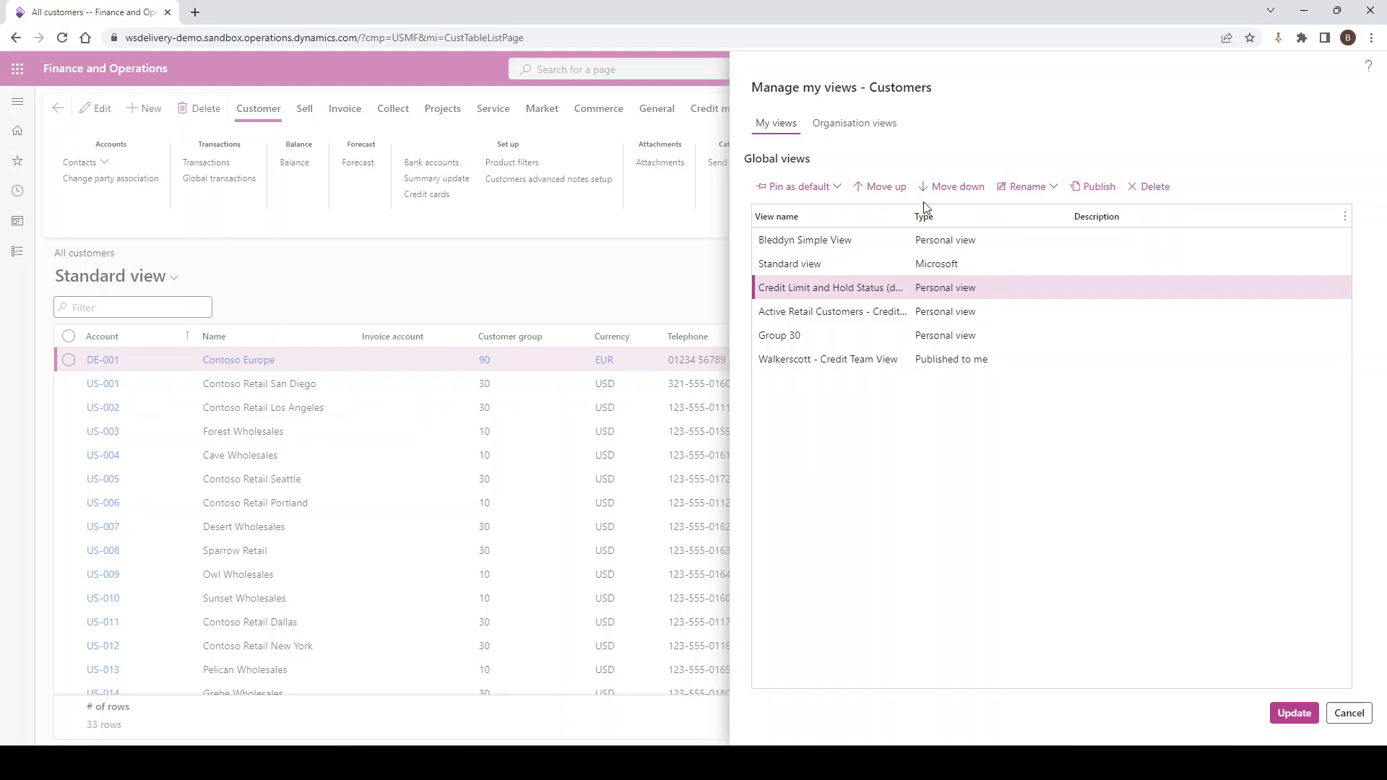
Compare the organisation views with the personal ones and save Walkerscott - Finance View as a personal view
click(860, 124)
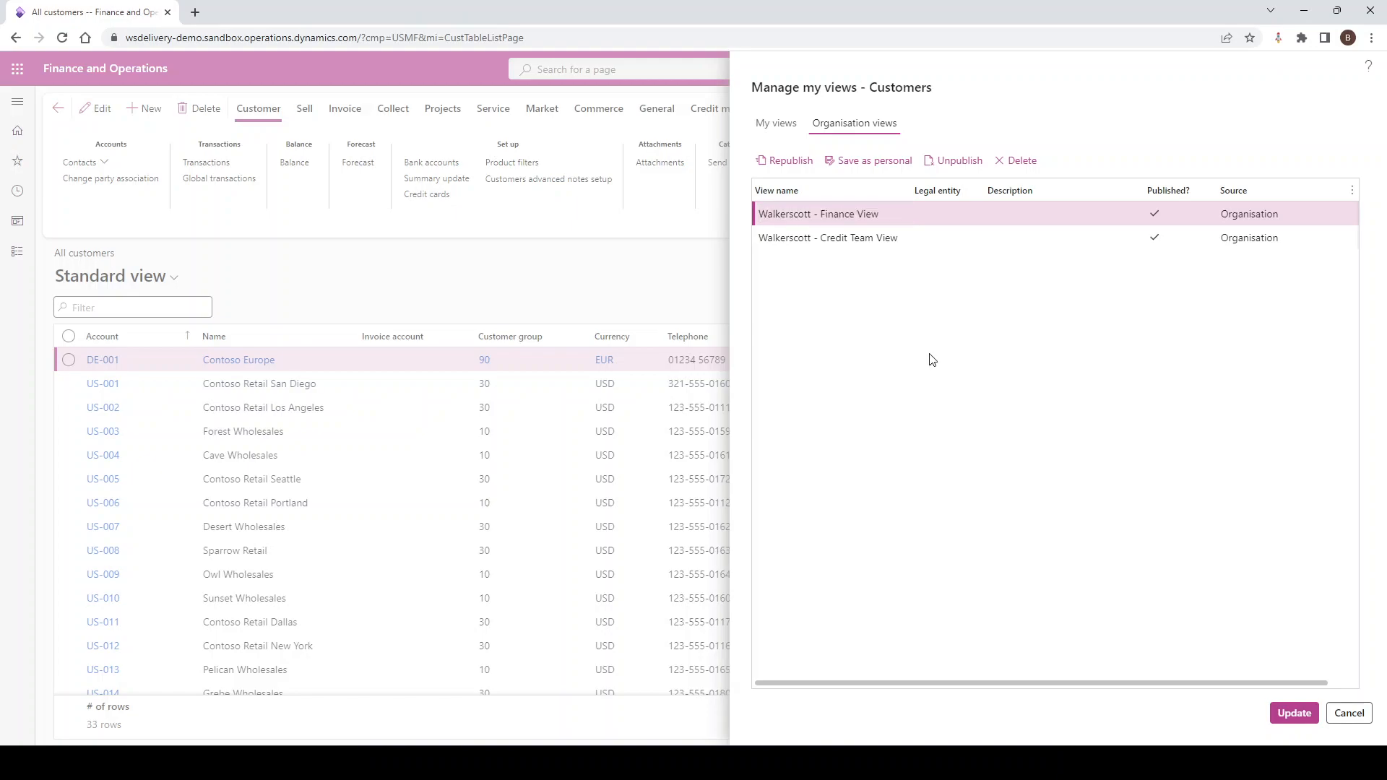
click(772, 126)
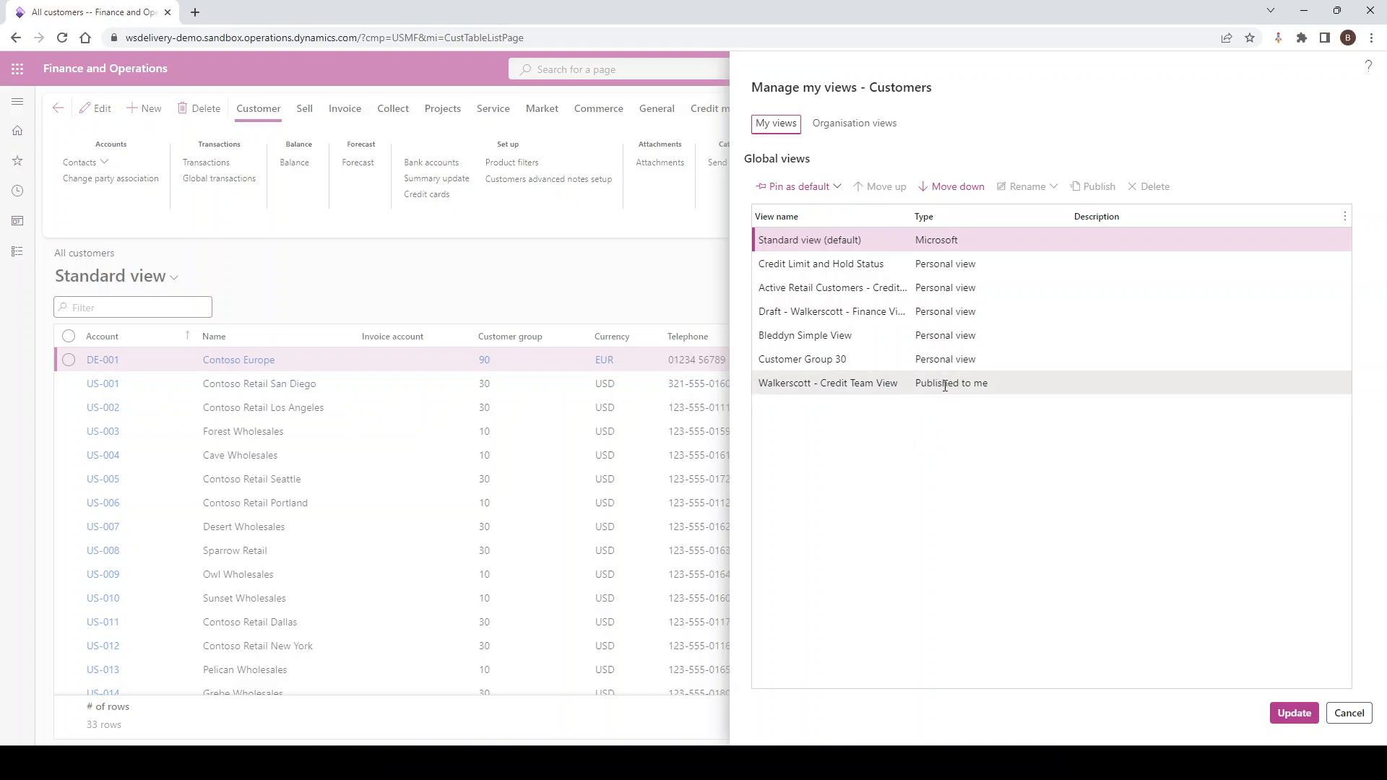
click(869, 125)
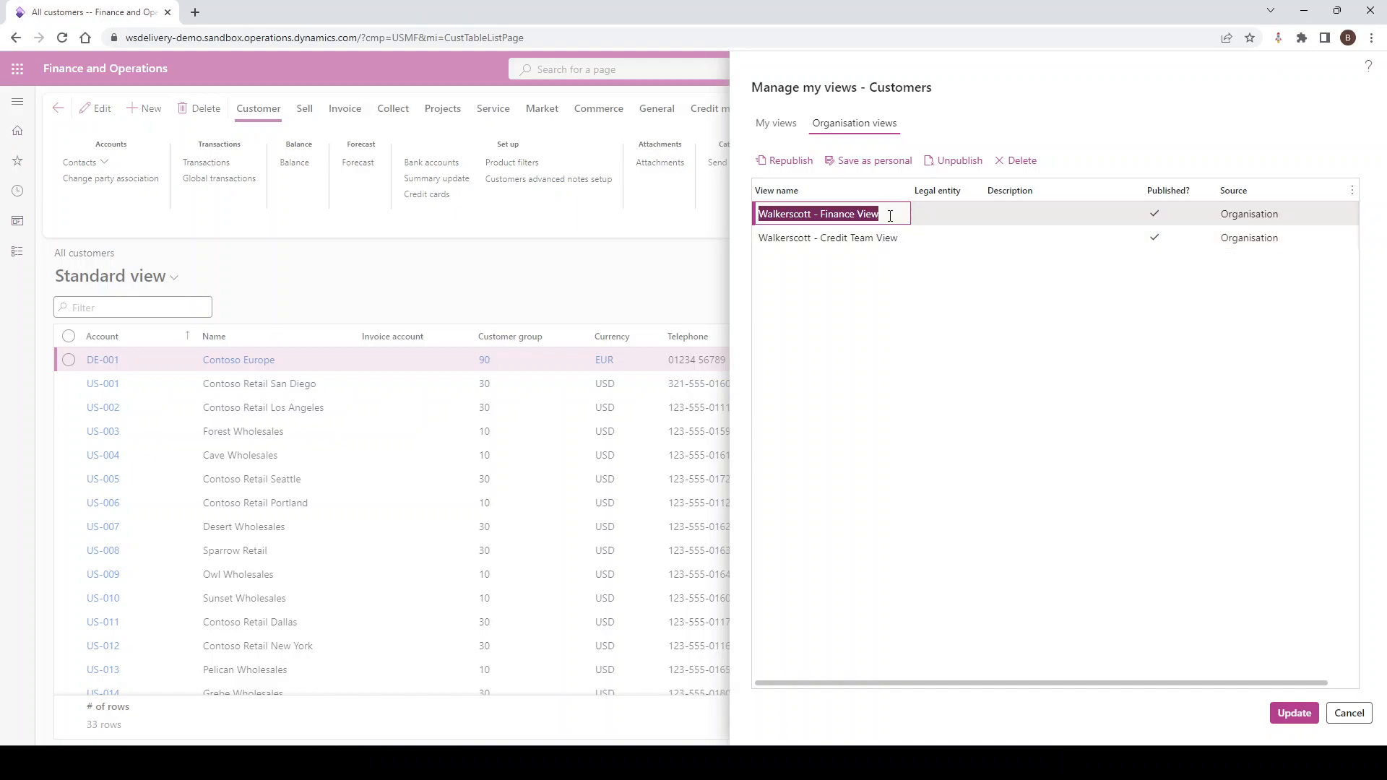
click(891, 216)
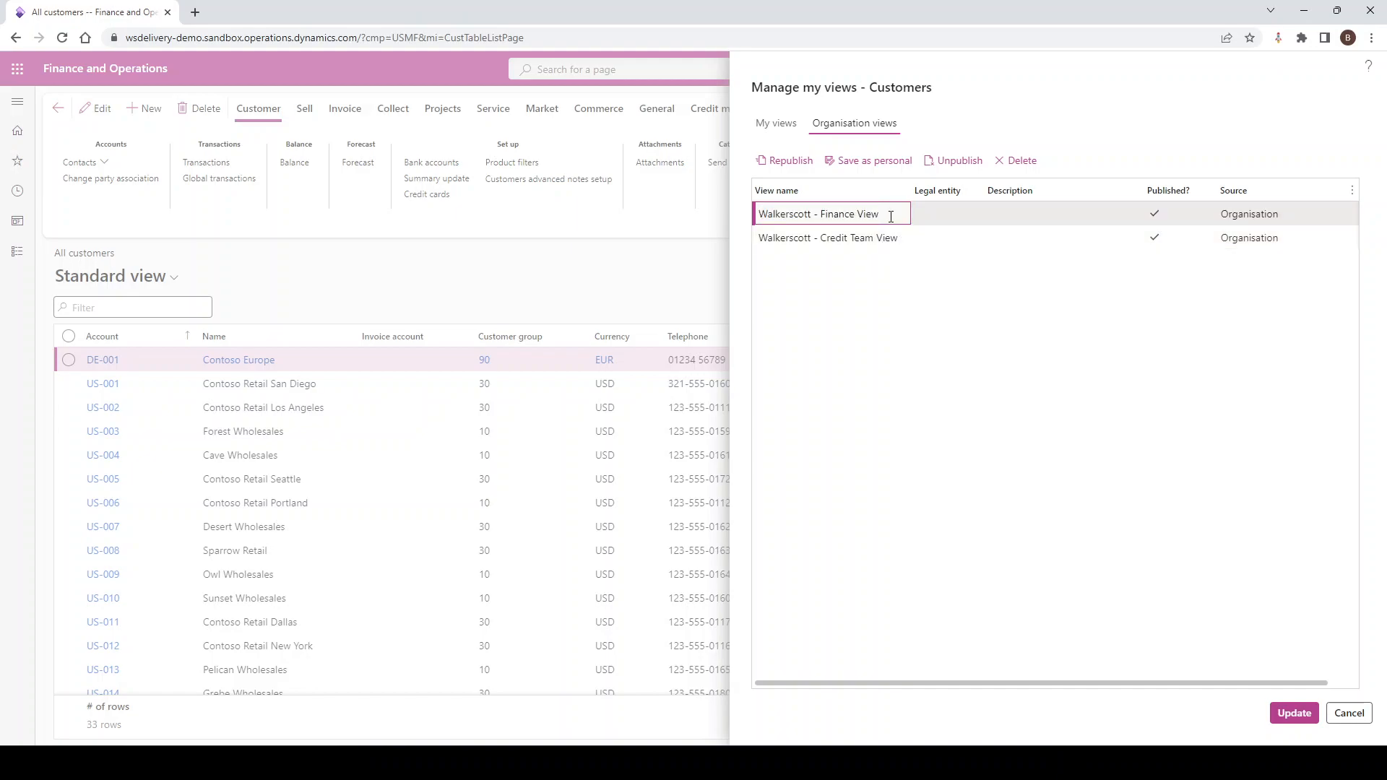
click(879, 167)
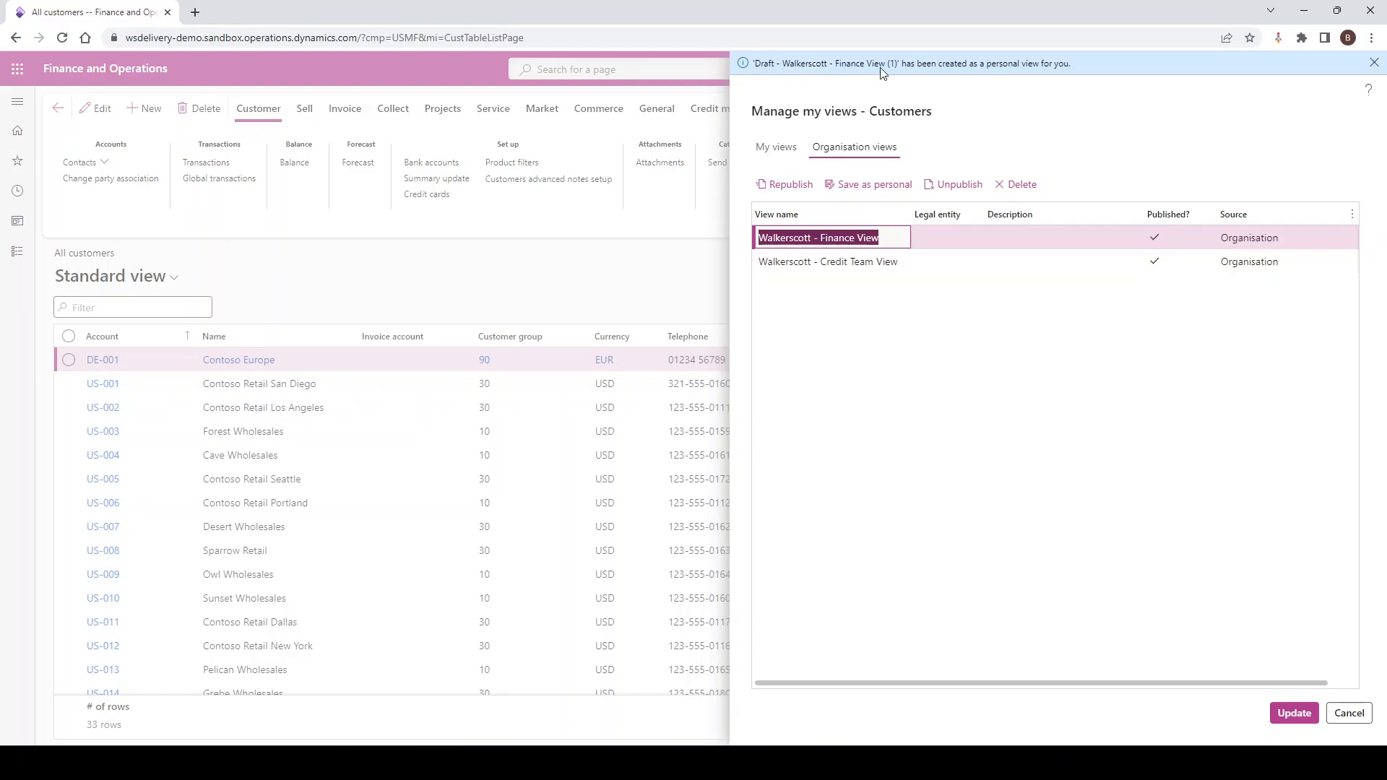
Rename the new personal copy, Draft - Walkerscott - Finance View (1), to "Finance - " followed by the owner's first name
click(780, 150)
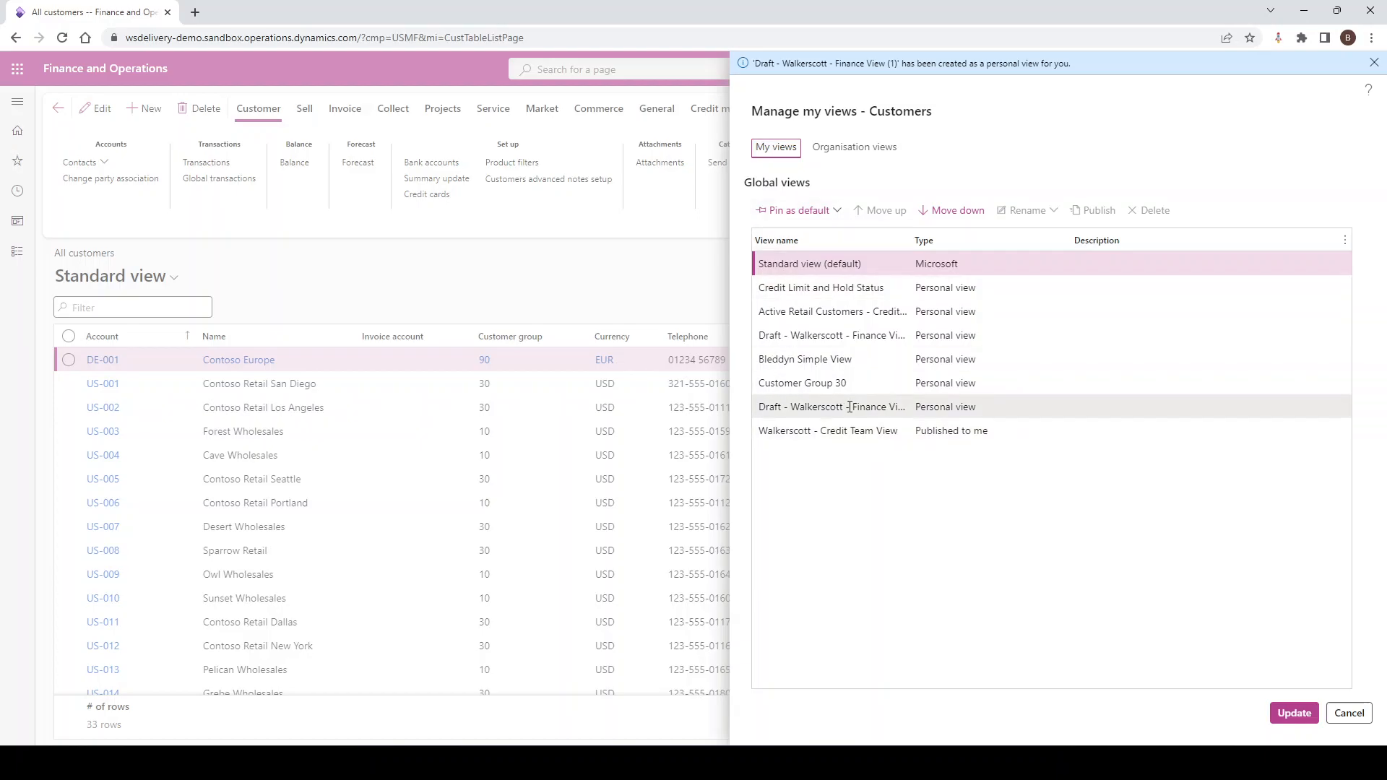
click(865, 407)
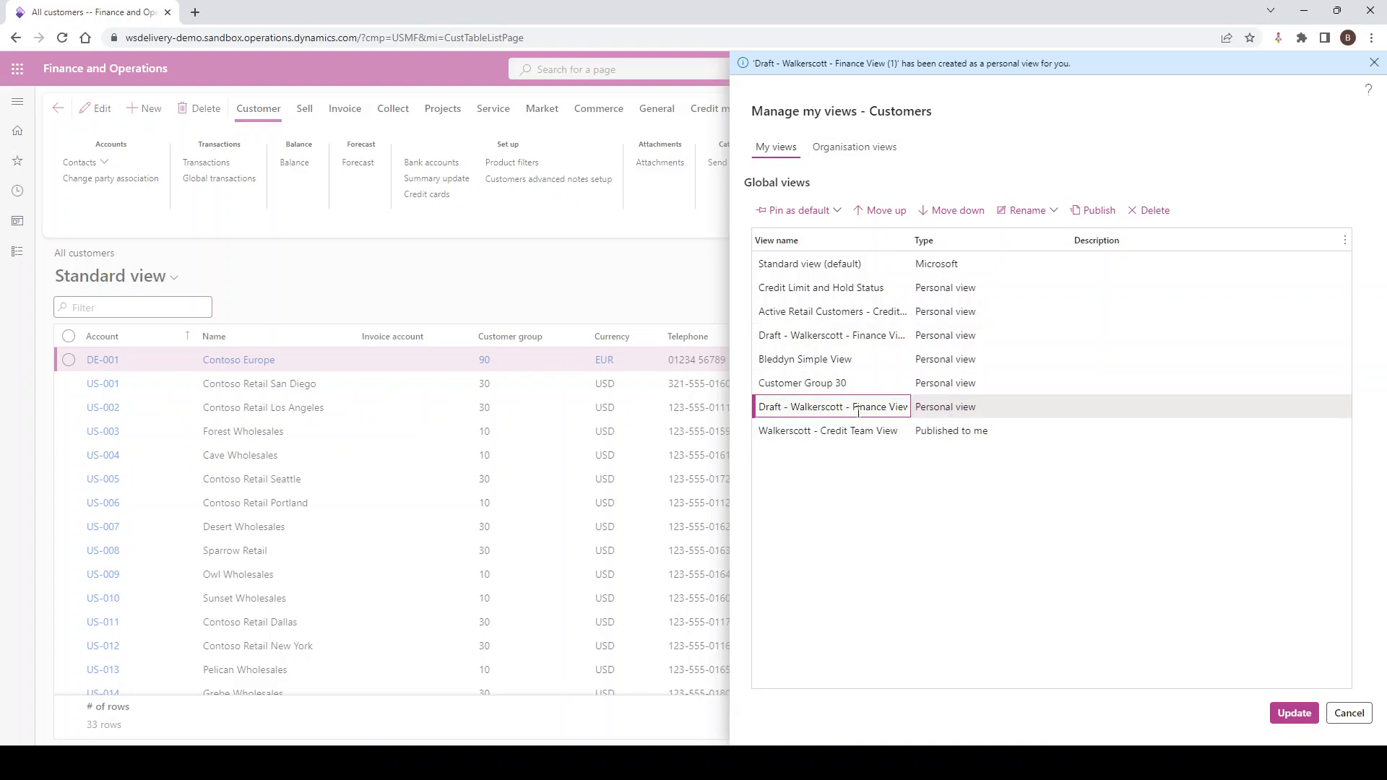
click(1033, 213)
click(1041, 268)
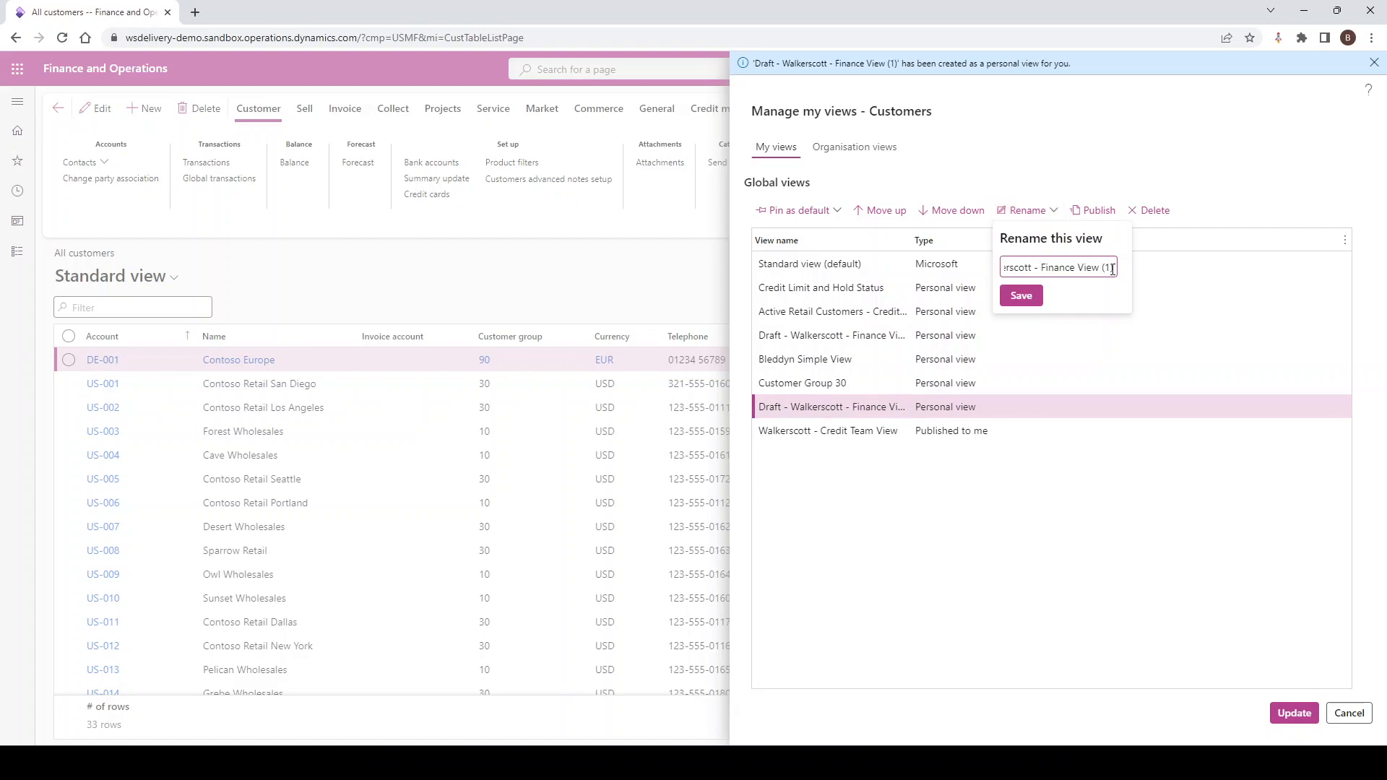
drag(1112, 269, 954, 272)
text(Fina)
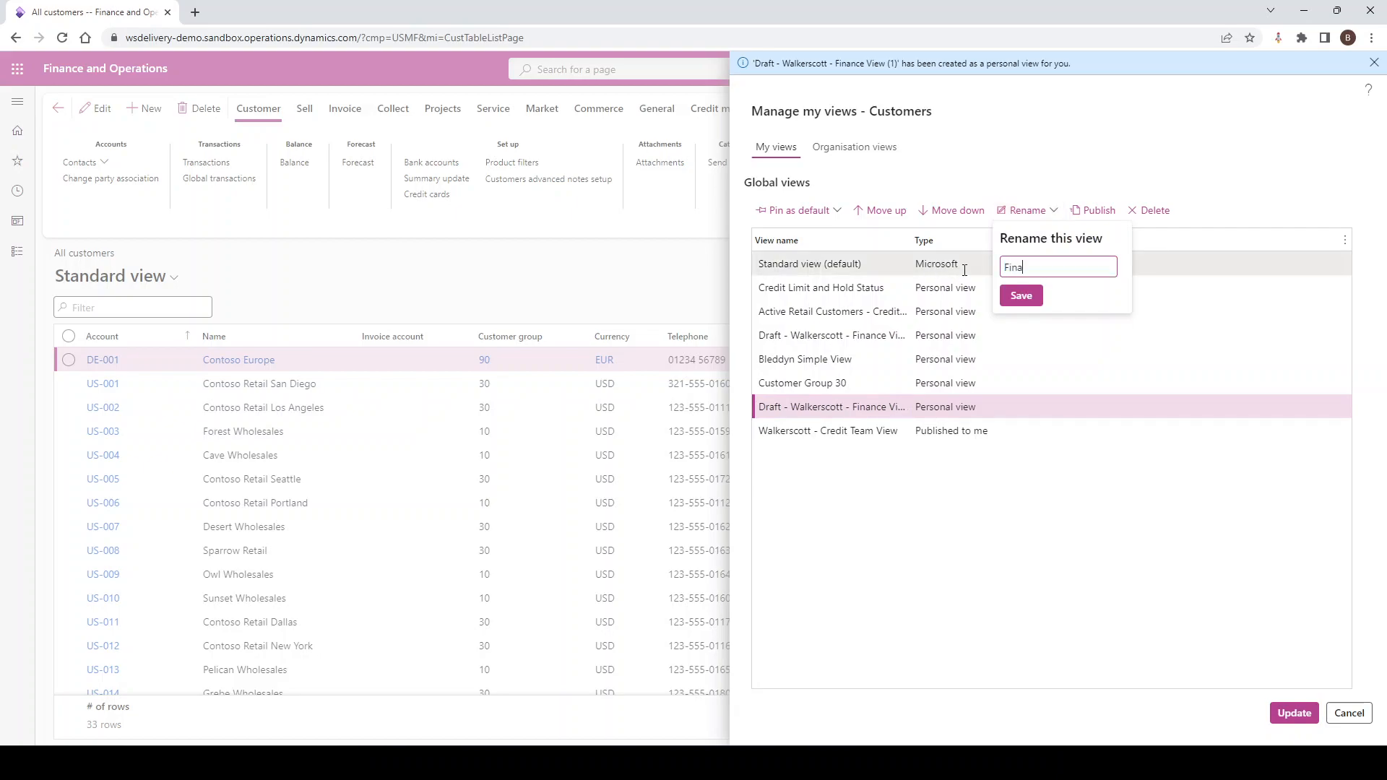
text(nce - Bleddyn)
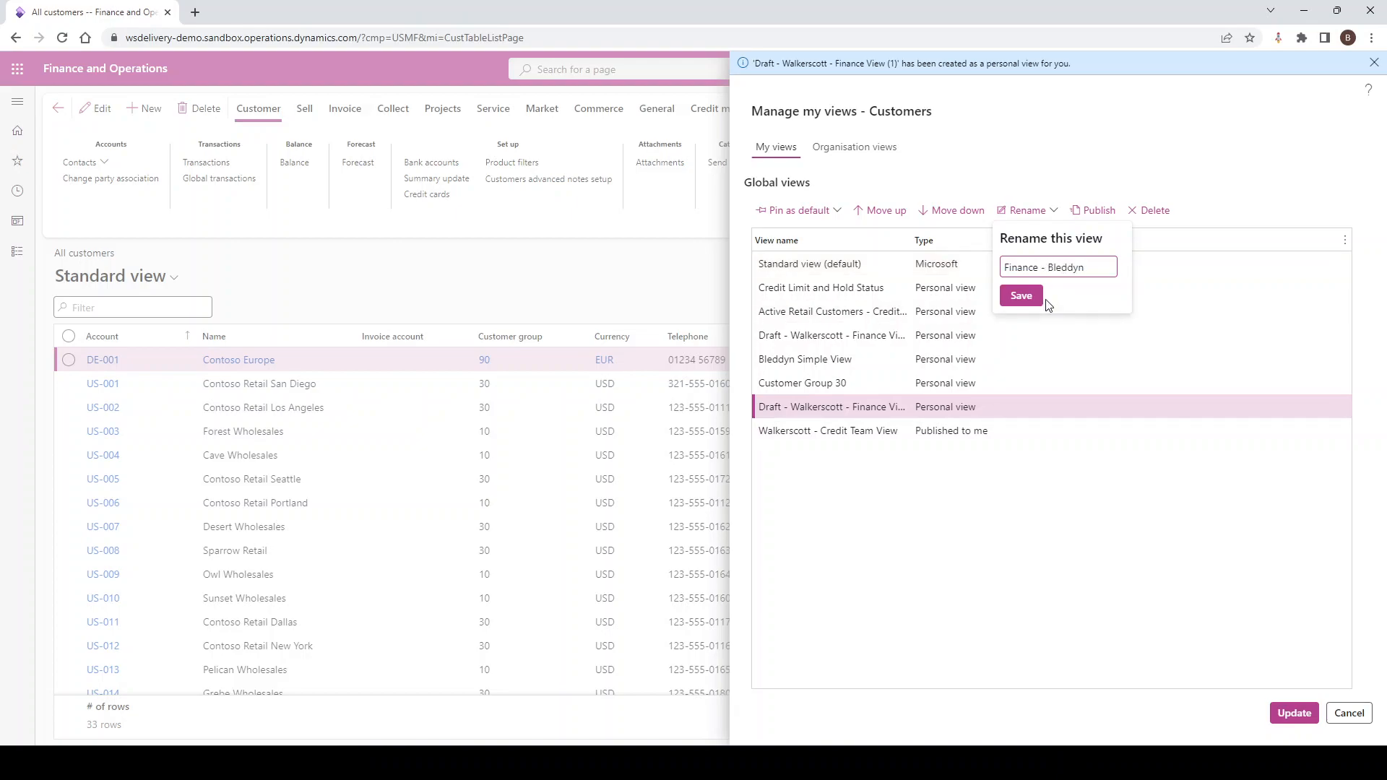
click(1021, 296)
Apply the changes made to the managed views and reopen the list of All customers views
click(1294, 712)
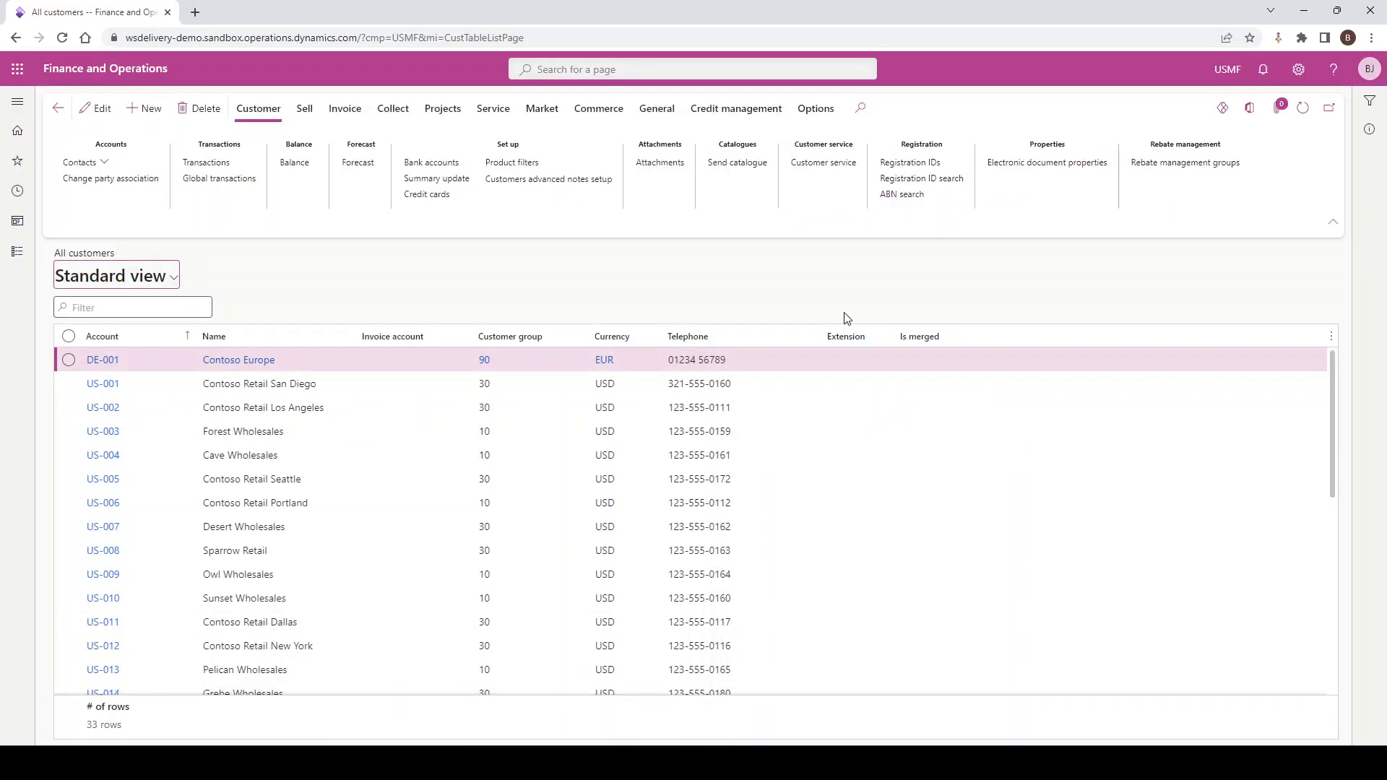
click(171, 275)
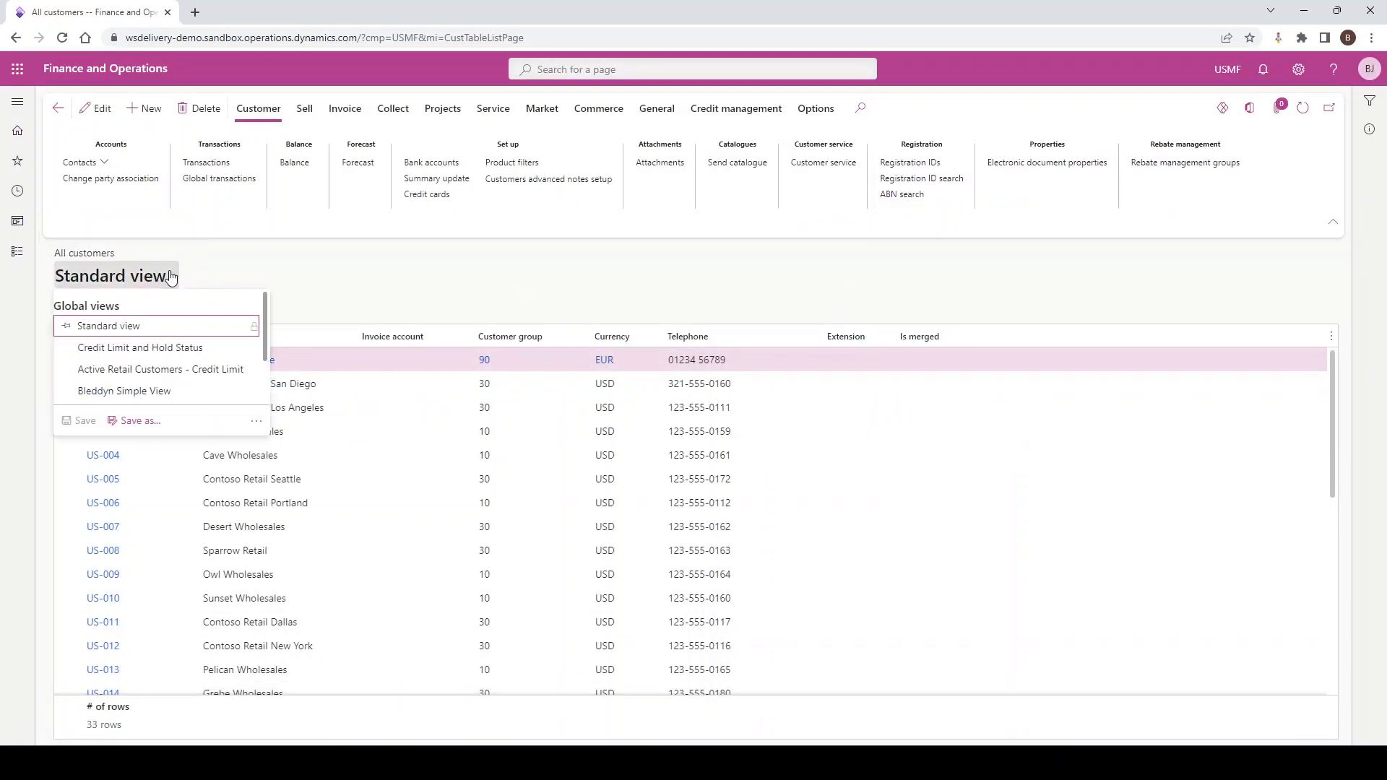
Switch the All customers list to the personal Finance view bearing the owner's first name and look through the available views
scroll(137, 369, down, 2)
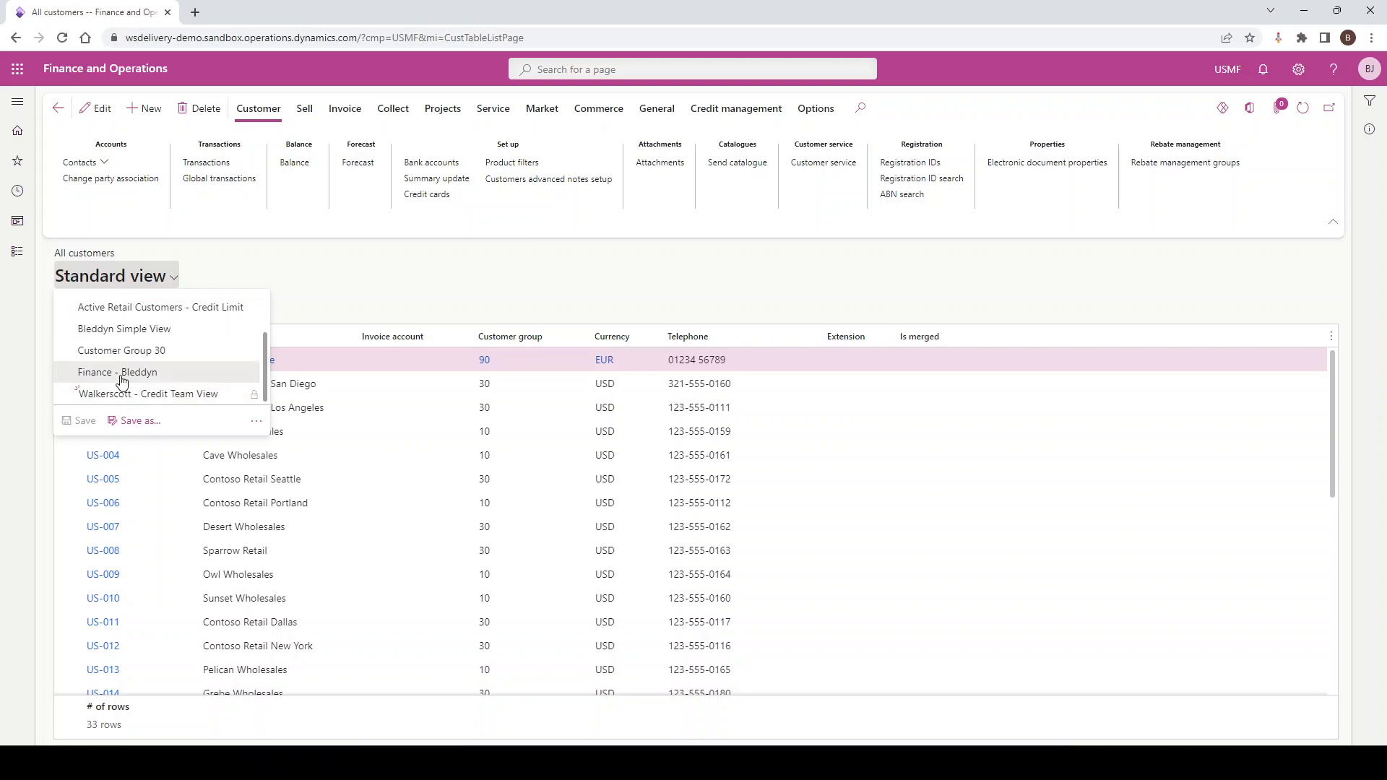
click(122, 374)
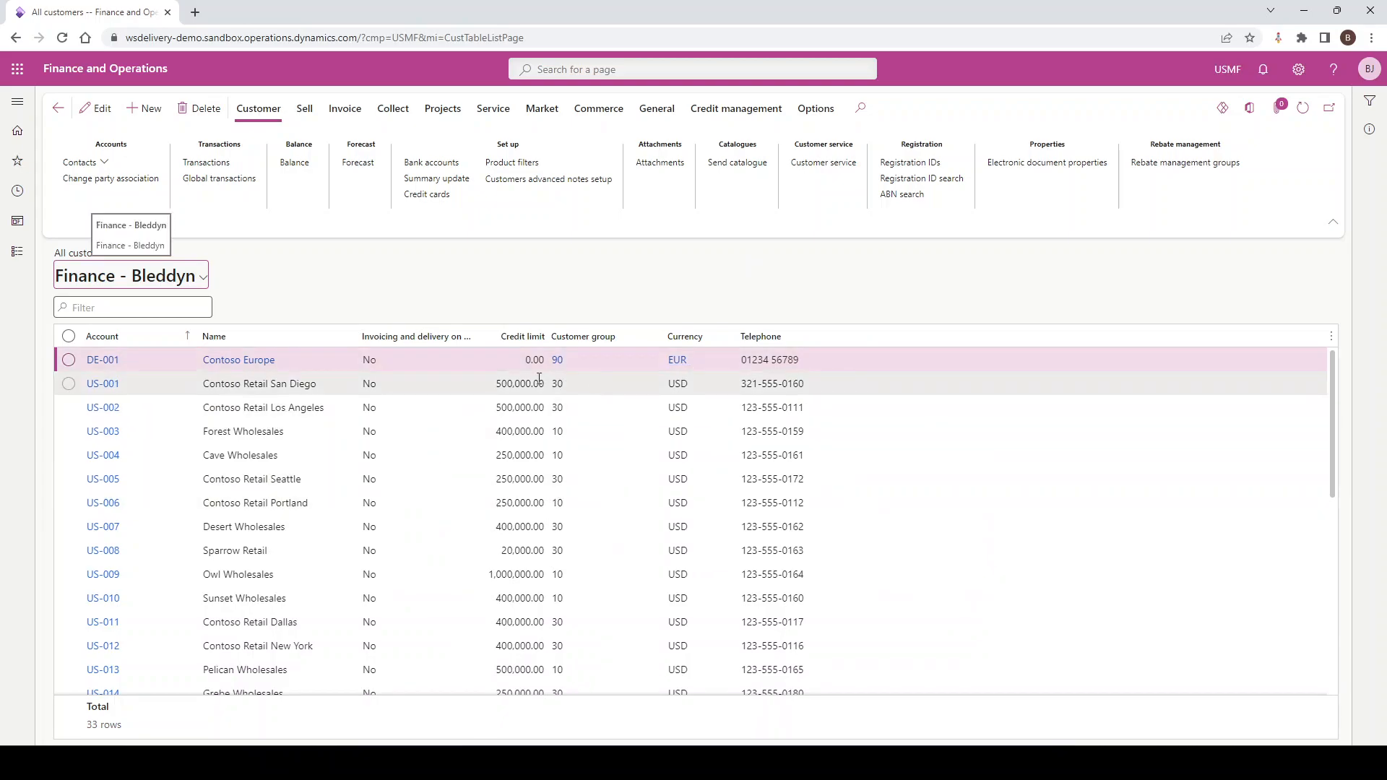
click(206, 280)
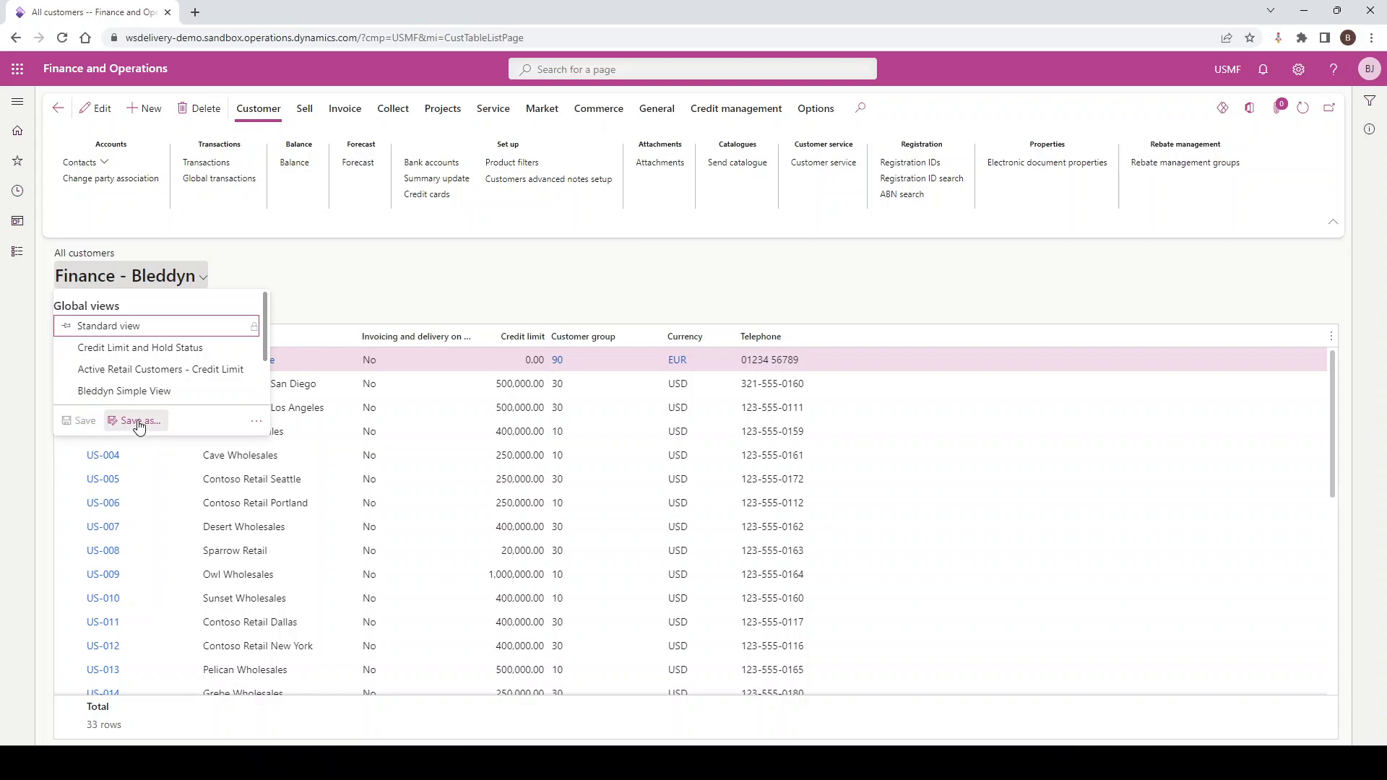
scroll(193, 352, down, 1)
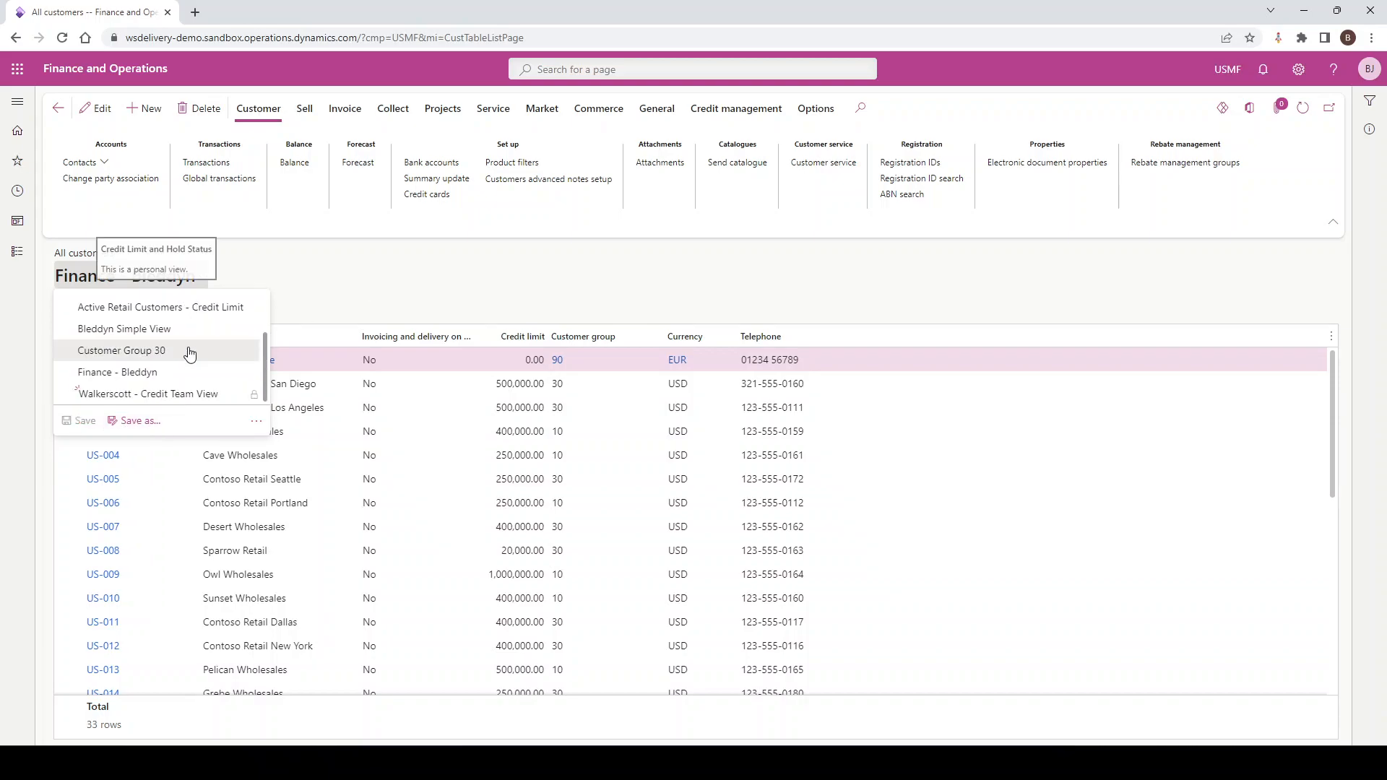
scroll(186, 354, up, 1)
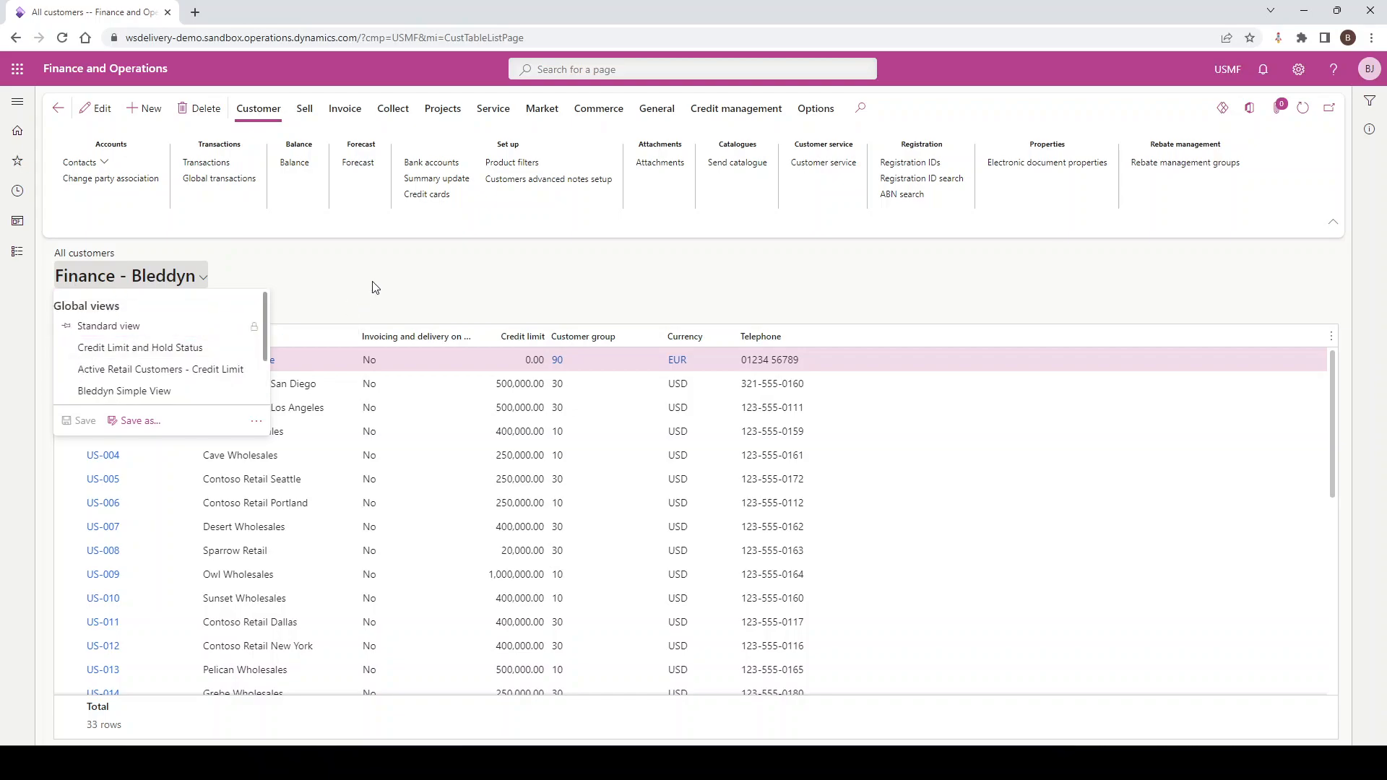
key(Escape)
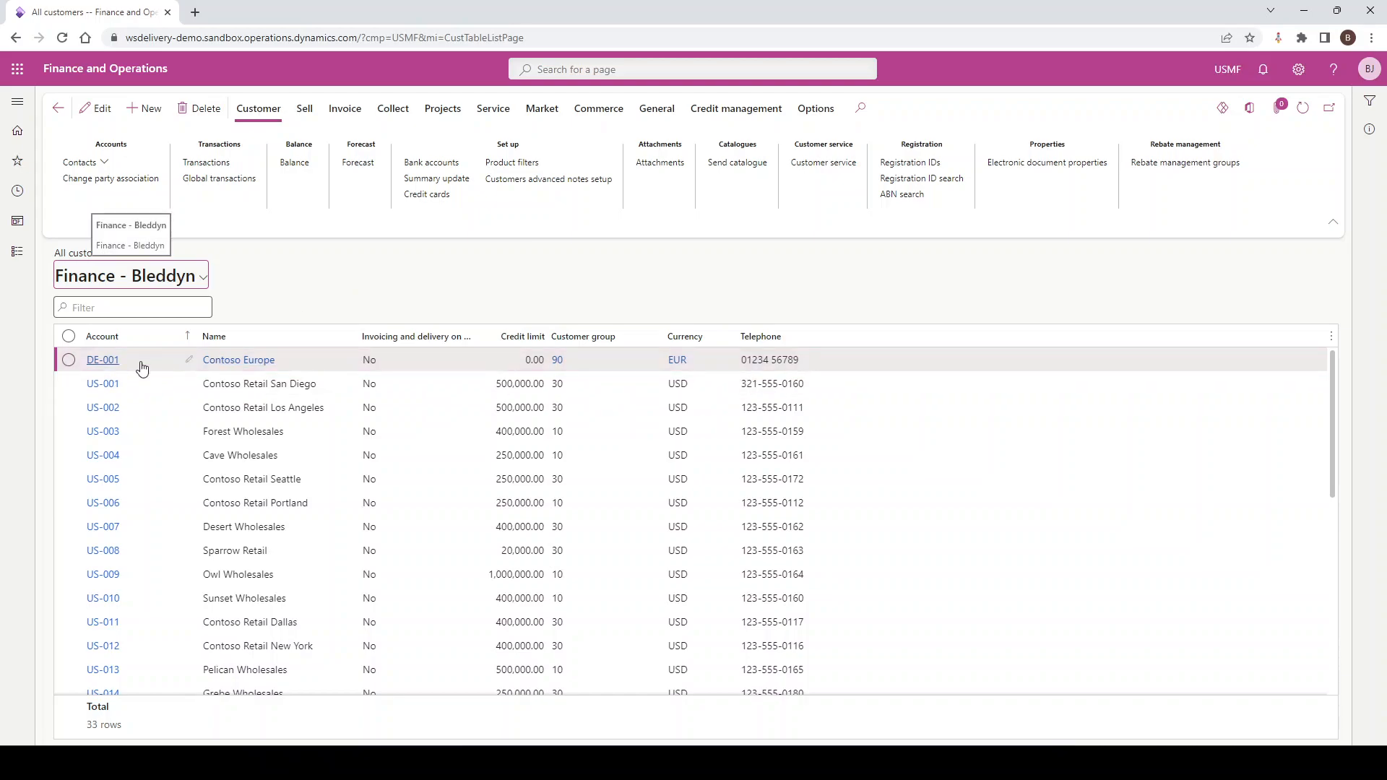
Open the Contoso Europe customer's detail record from the All customers list
click(96, 359)
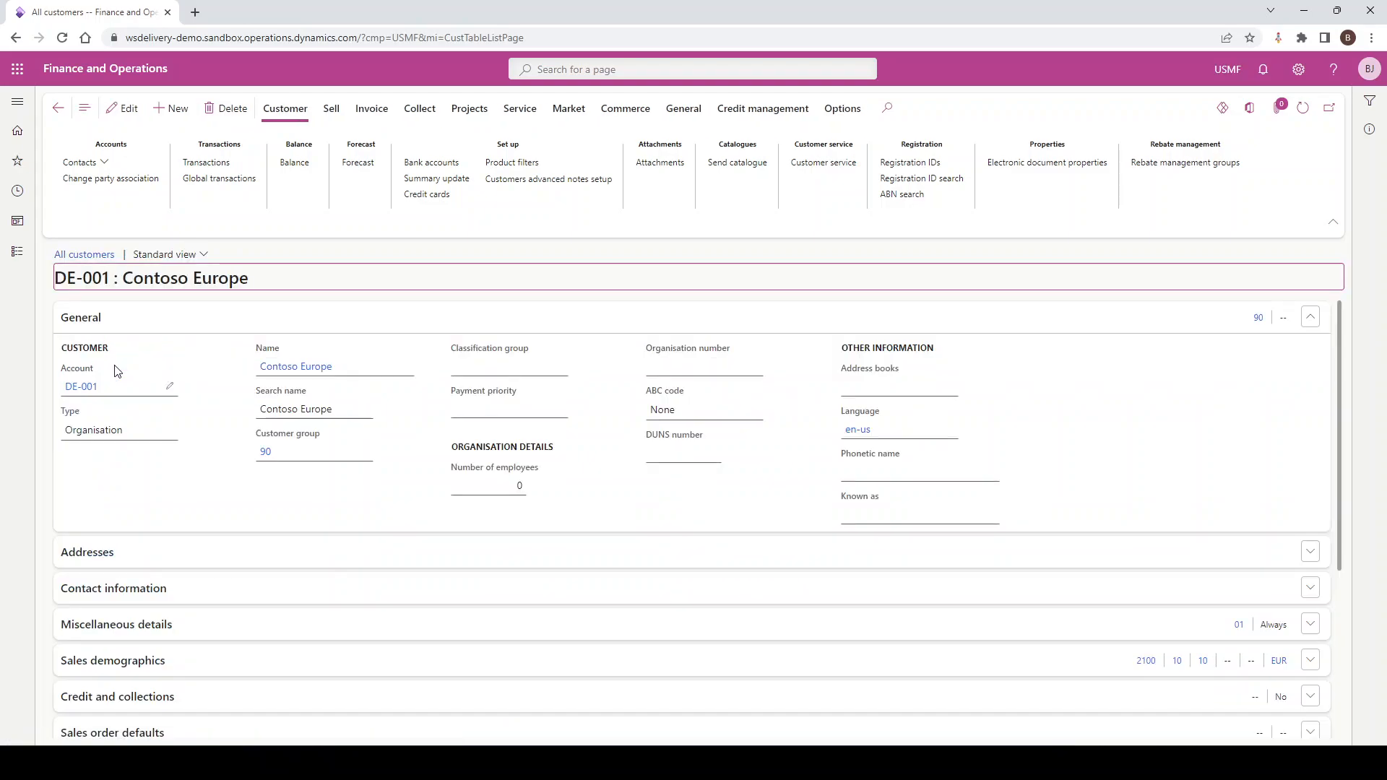